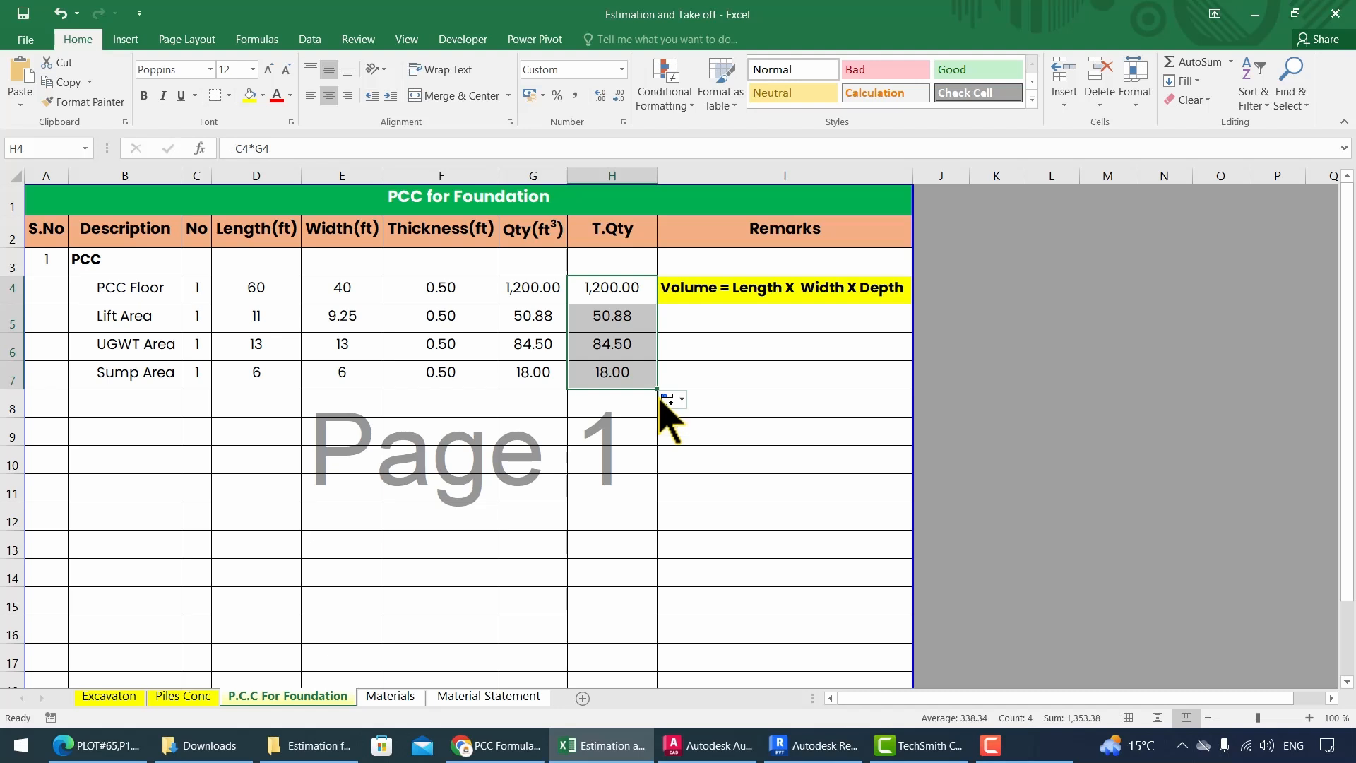
Set the No value of the Lift Area row (C5) to -1 so its quantity is deducted.
{"action": "double_click", "coordinate": [193, 322]}
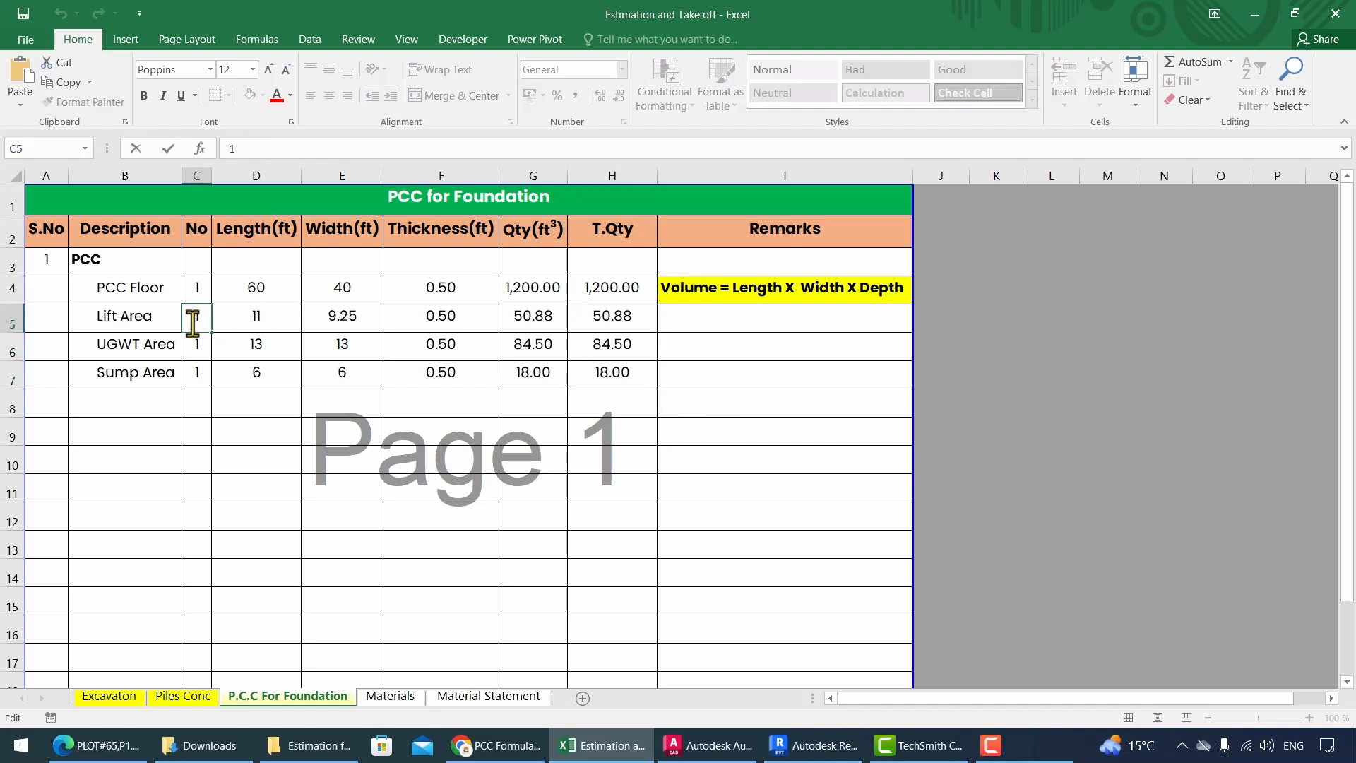
{"action": "type", "text": "="}
{"action": "left_click", "coordinate": [216, 342]}
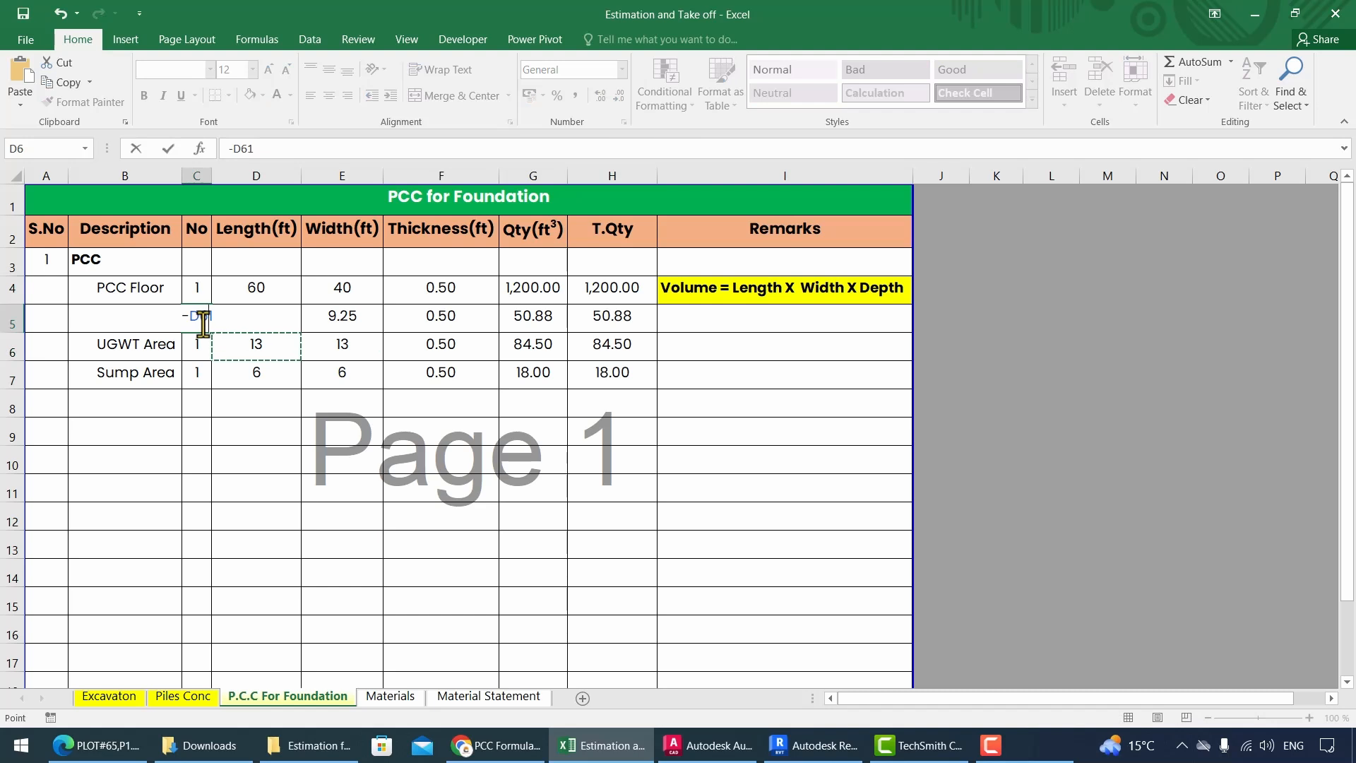
{"action": "key", "text": "BackSpace"}
{"action": "key", "text": "BackSpace"}
{"action": "key", "text": "Return"}
Set the No values of the UGWT Area and Sump Area rows (C6 and C7) to -1.
{"action": "double_click", "coordinate": [196, 347]}
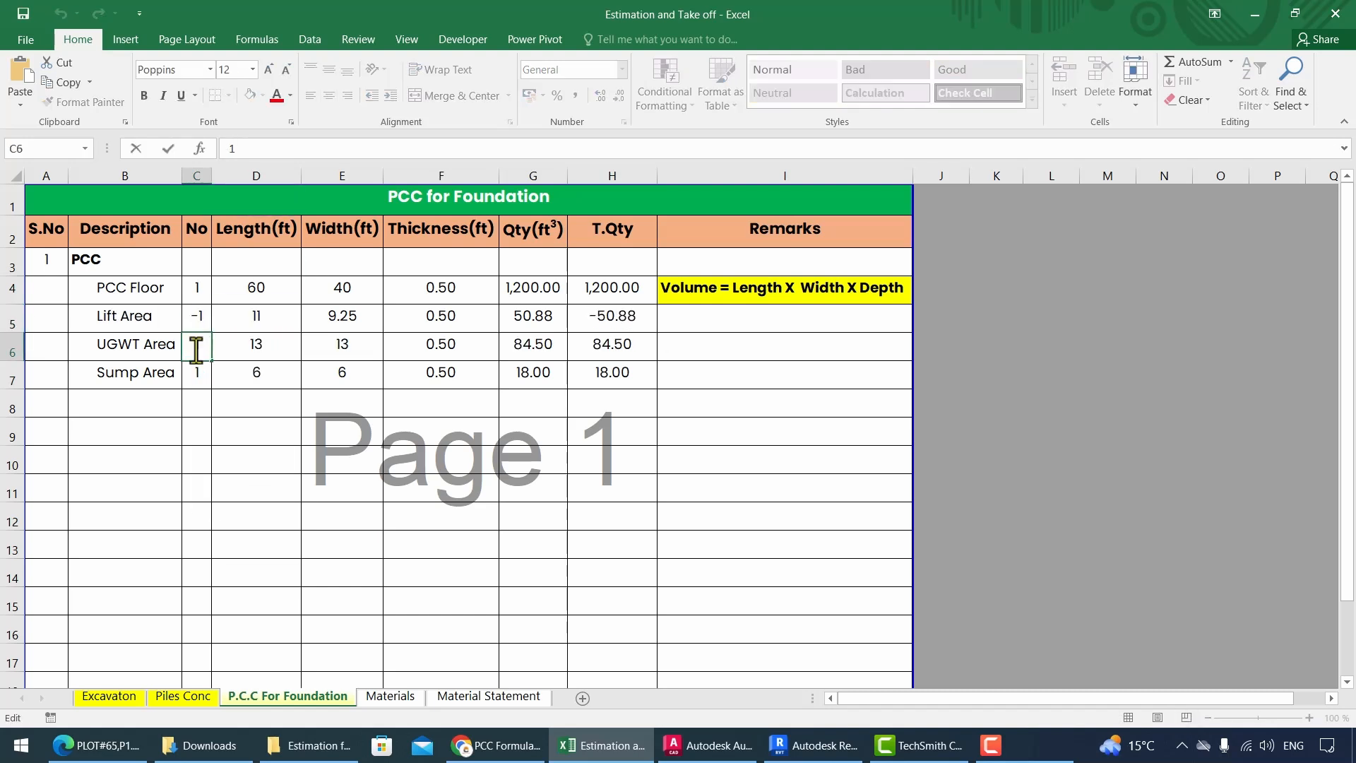
{"action": "type", "text": "-"}
{"action": "key", "text": "Return"}
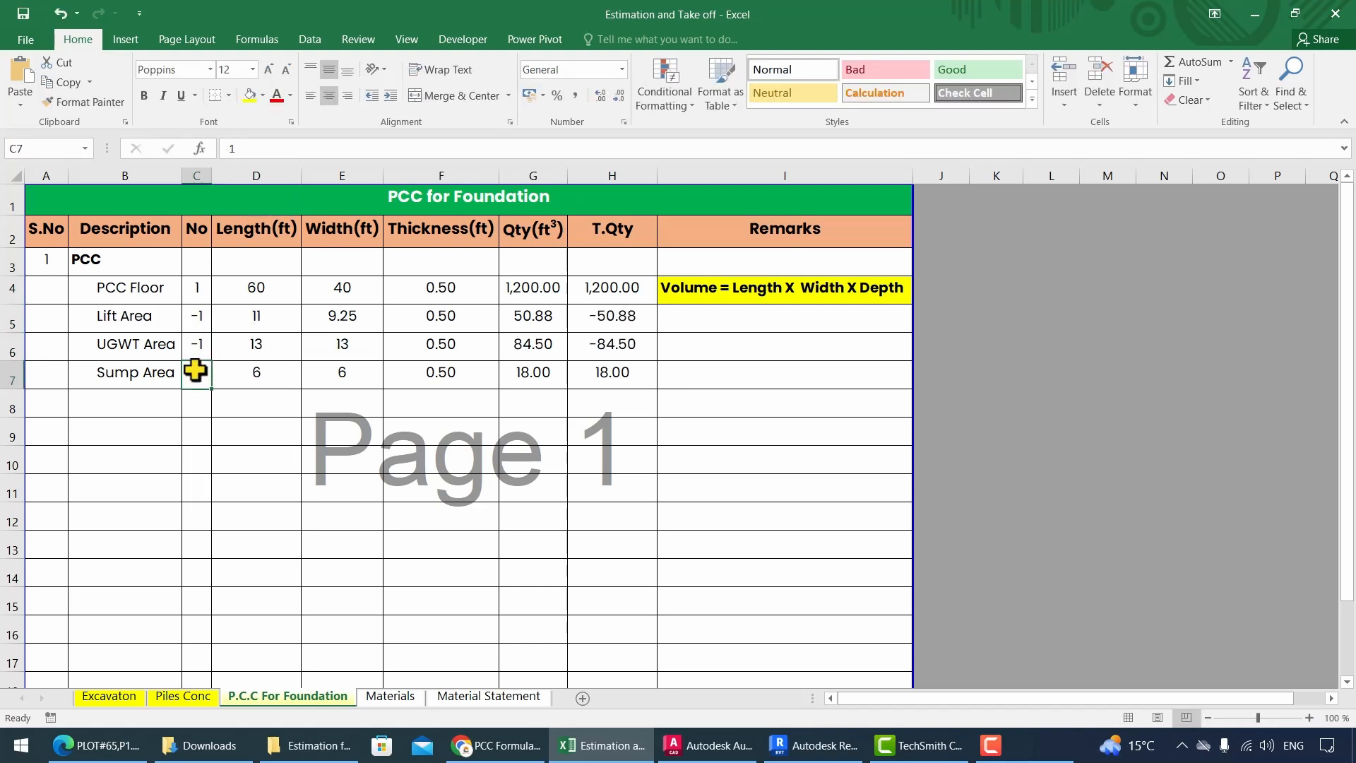
{"action": "double_click", "coordinate": [190, 374]}
{"action": "type", "text": "-"}
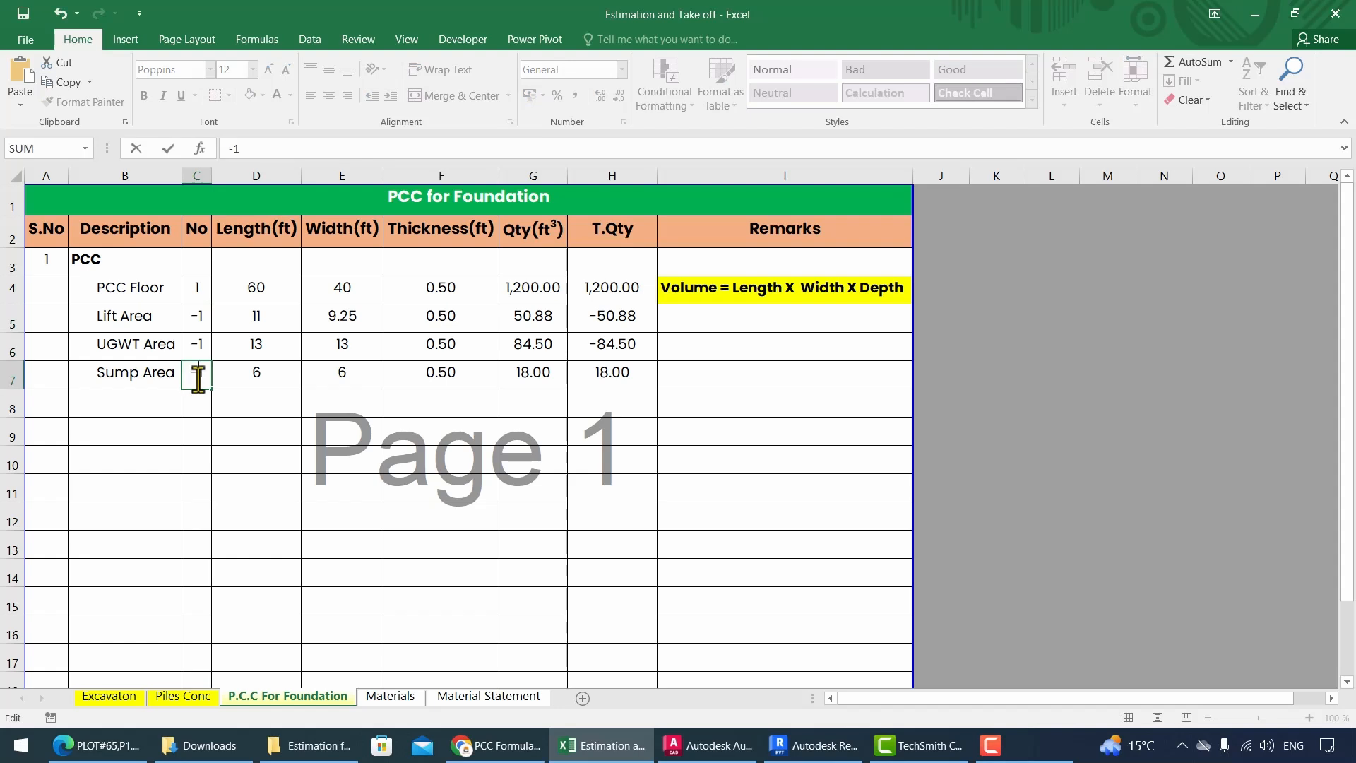
{"action": "key", "text": "Return"}
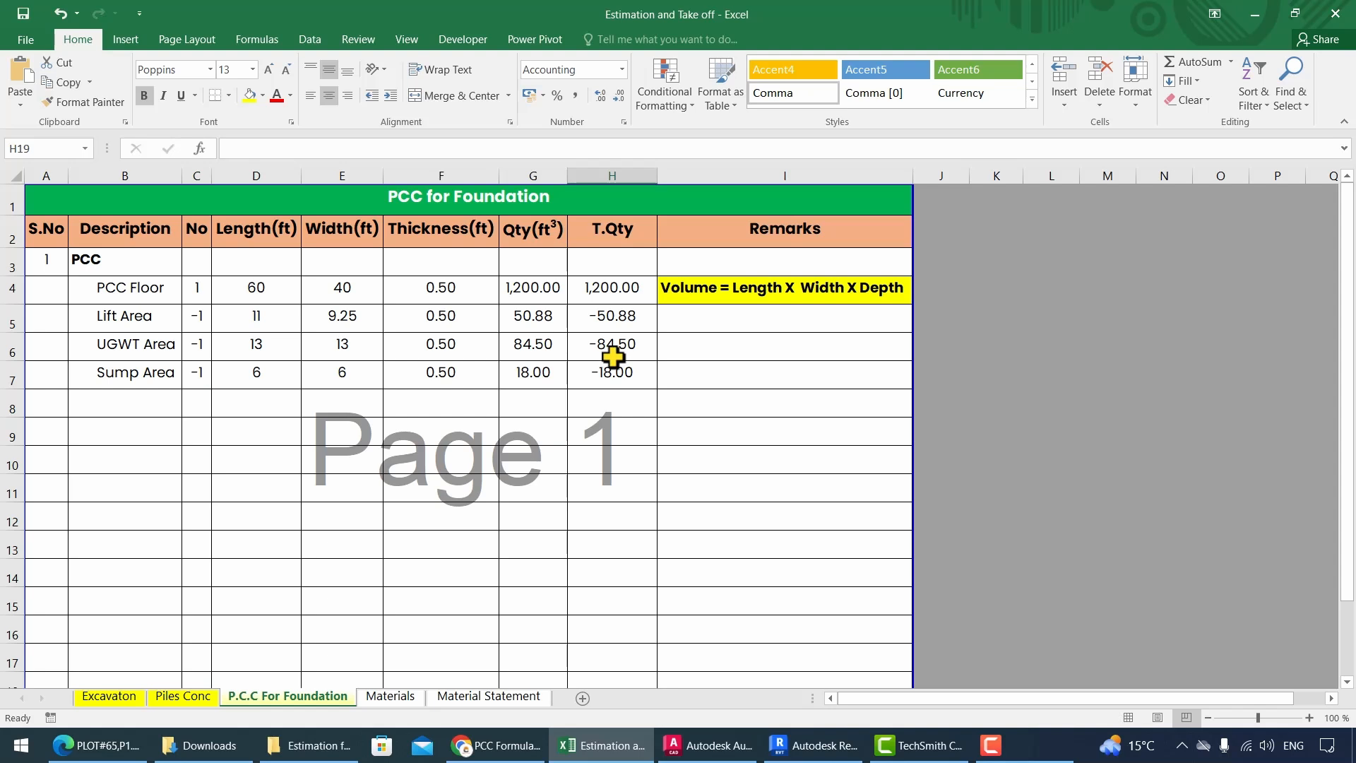
Total the T.Qty column in the Total Qty cell H19 with =SUM(H4:H18).
{"action": "scroll", "coordinate": [612, 356], "scroll_direction": "down", "scroll_amount": 2}
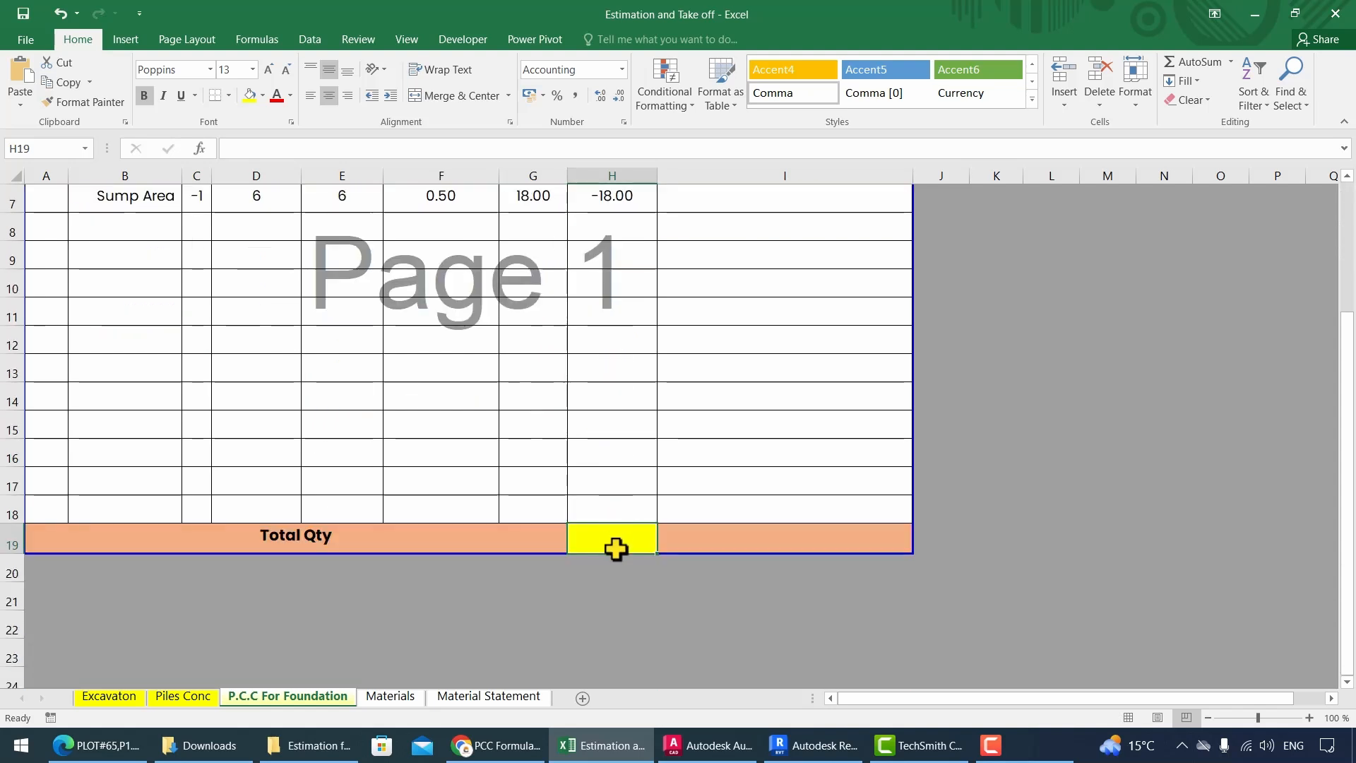
{"action": "type", "text": "=sum"}
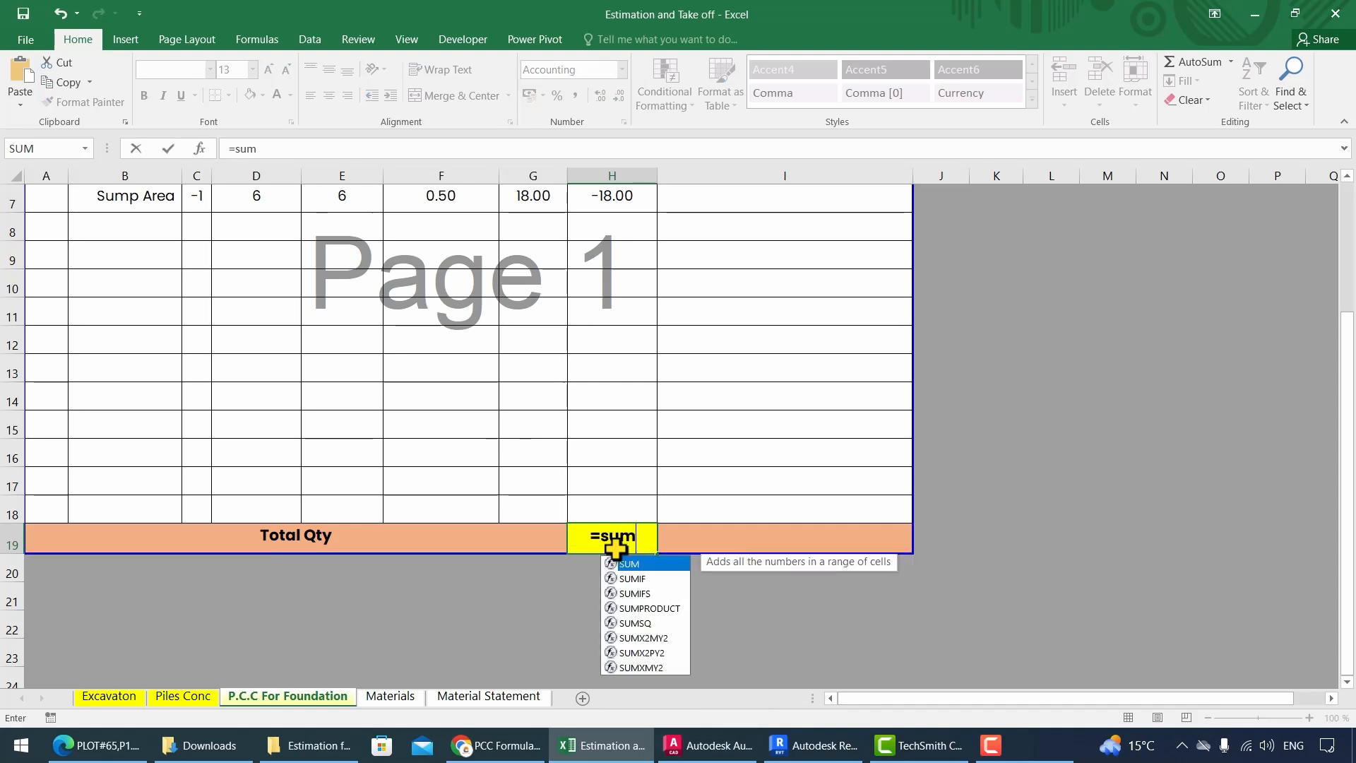
{"action": "type", "text": "("}
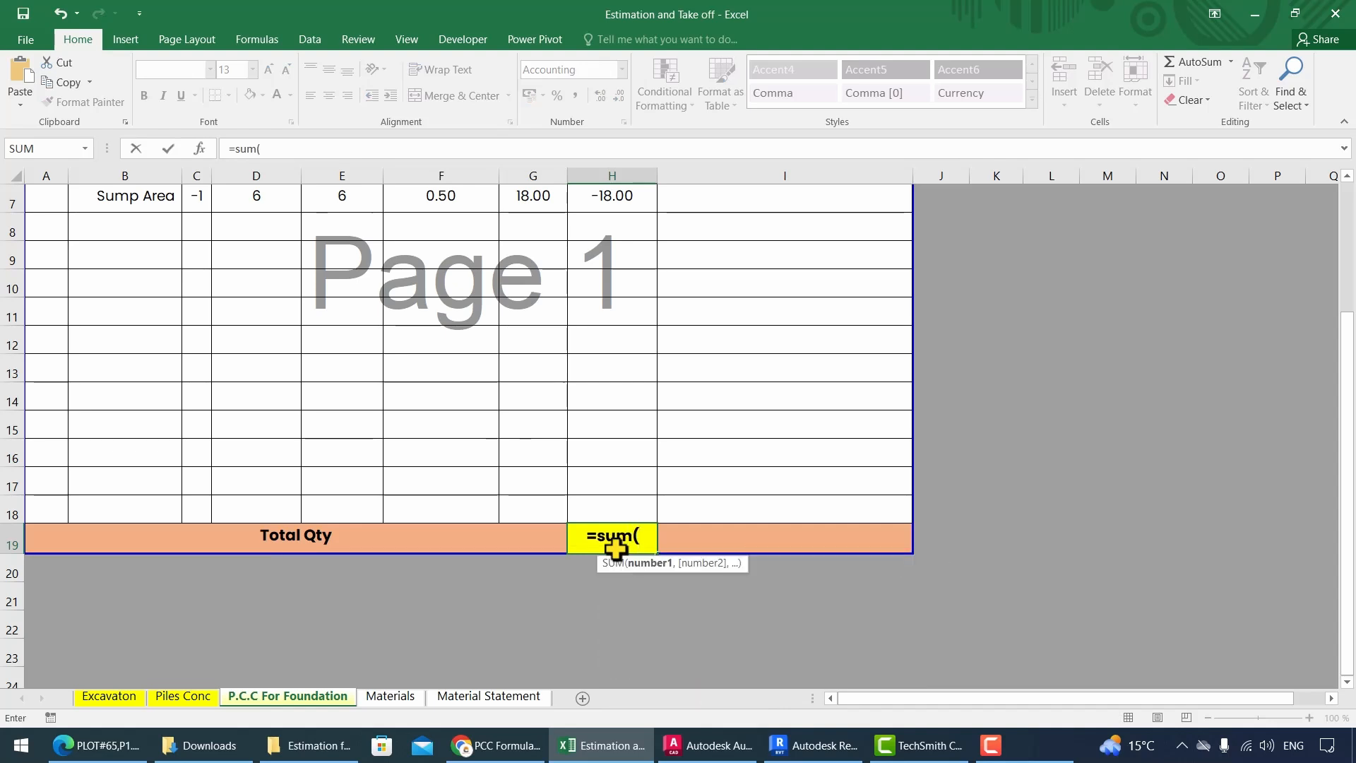
{"action": "scroll", "coordinate": [615, 548], "scroll_direction": "up", "scroll_amount": 2}
{"action": "left_click_drag", "start_coordinate": [603, 283], "coordinate": [602, 590]}
{"action": "type", "text": ")"}
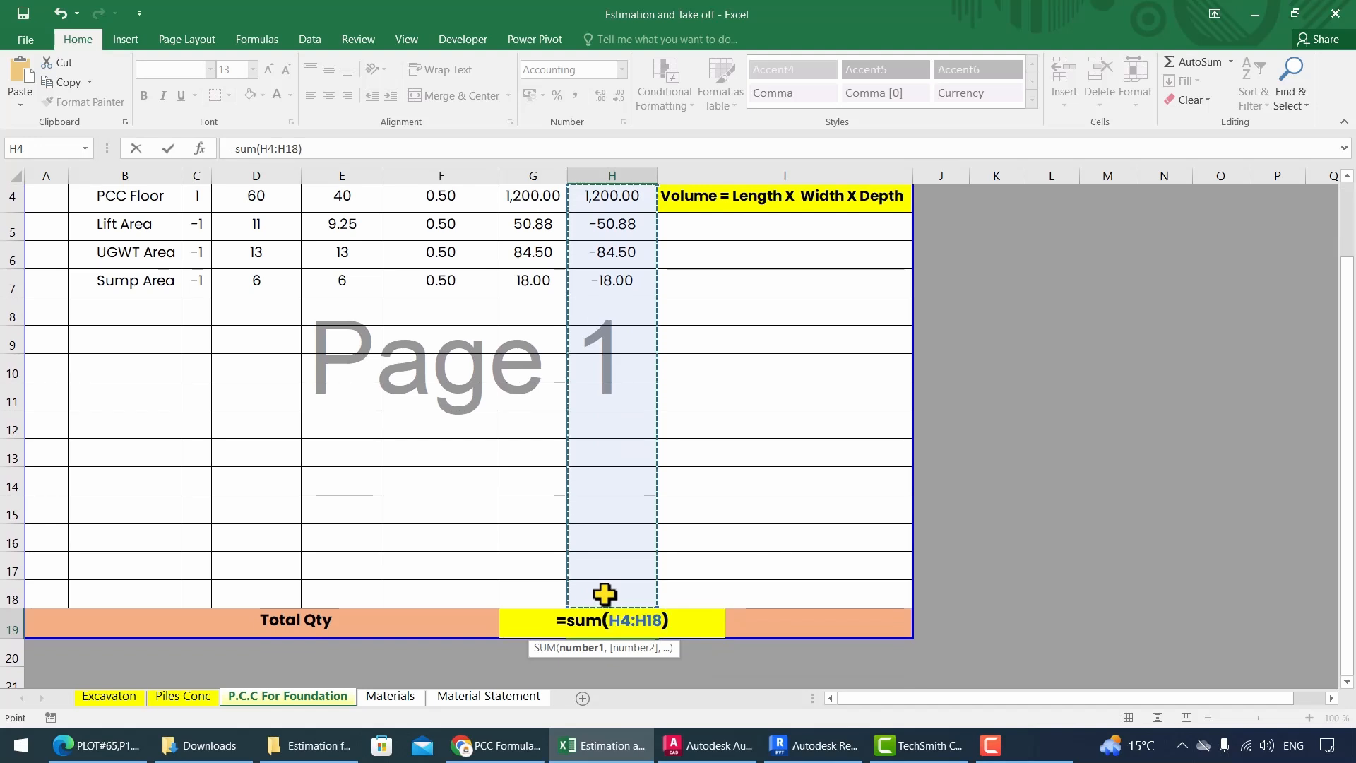
{"action": "key", "text": "Return"}
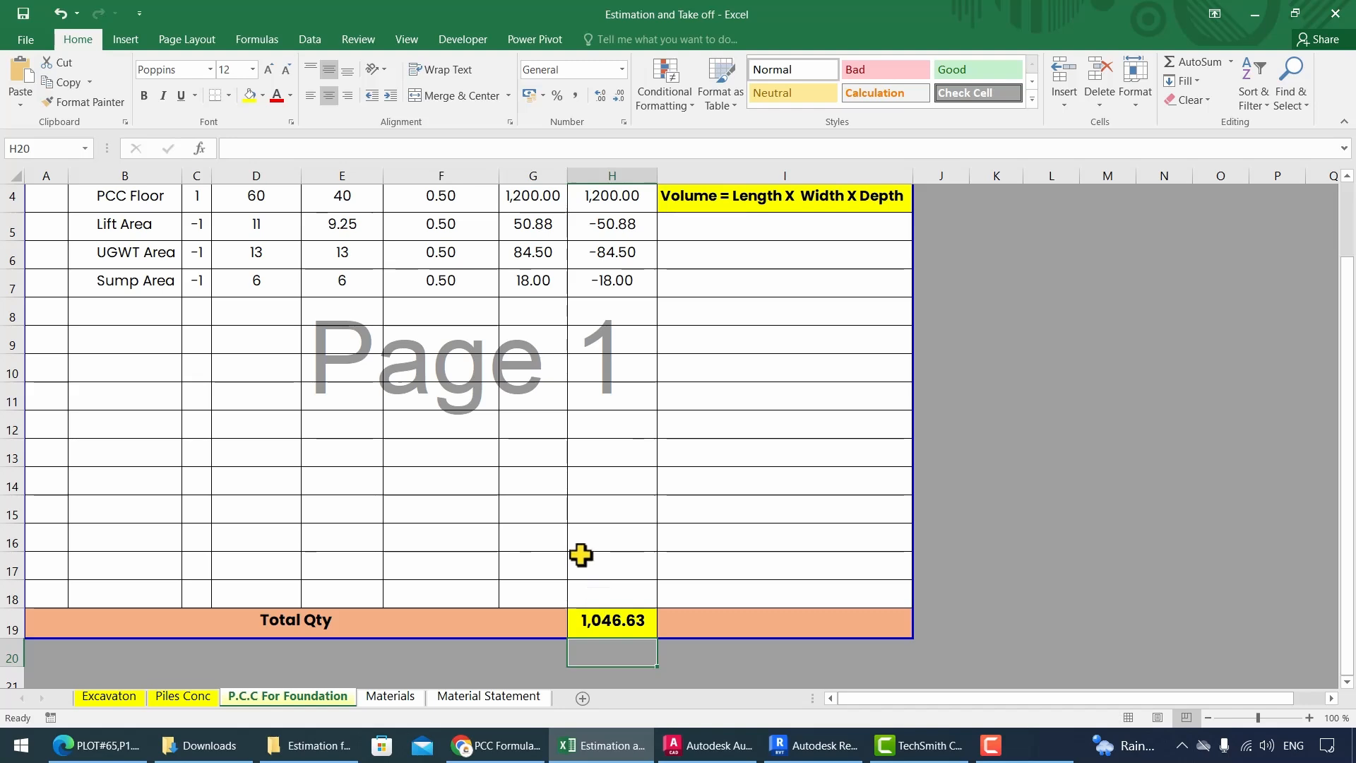
On the Materials sheet, calculate the dry volume in C8 with the formula =C4*1.54.
{"action": "scroll", "coordinate": [565, 565], "scroll_direction": "up", "scroll_amount": 1}
{"action": "left_click", "coordinate": [387, 699]}
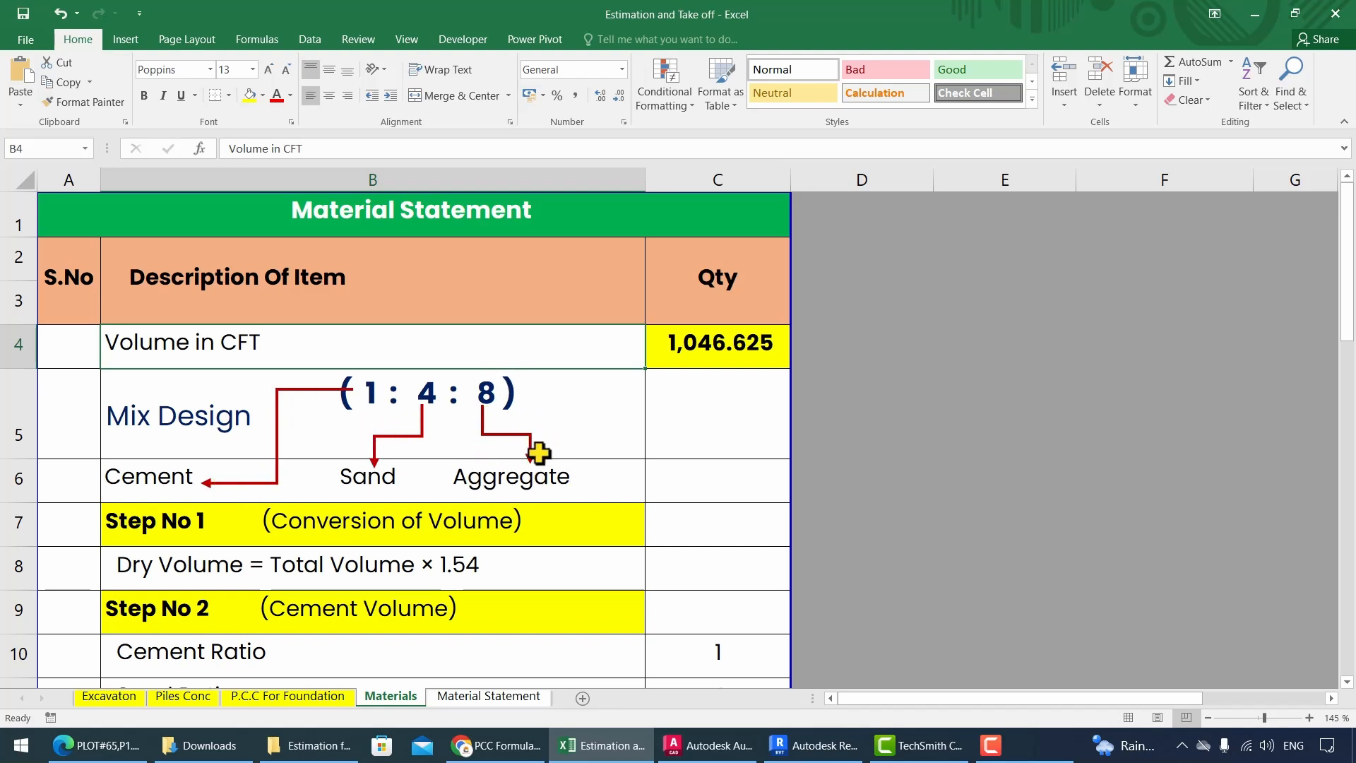
{"action": "scroll", "coordinate": [541, 464], "scroll_direction": "down", "scroll_amount": 1}
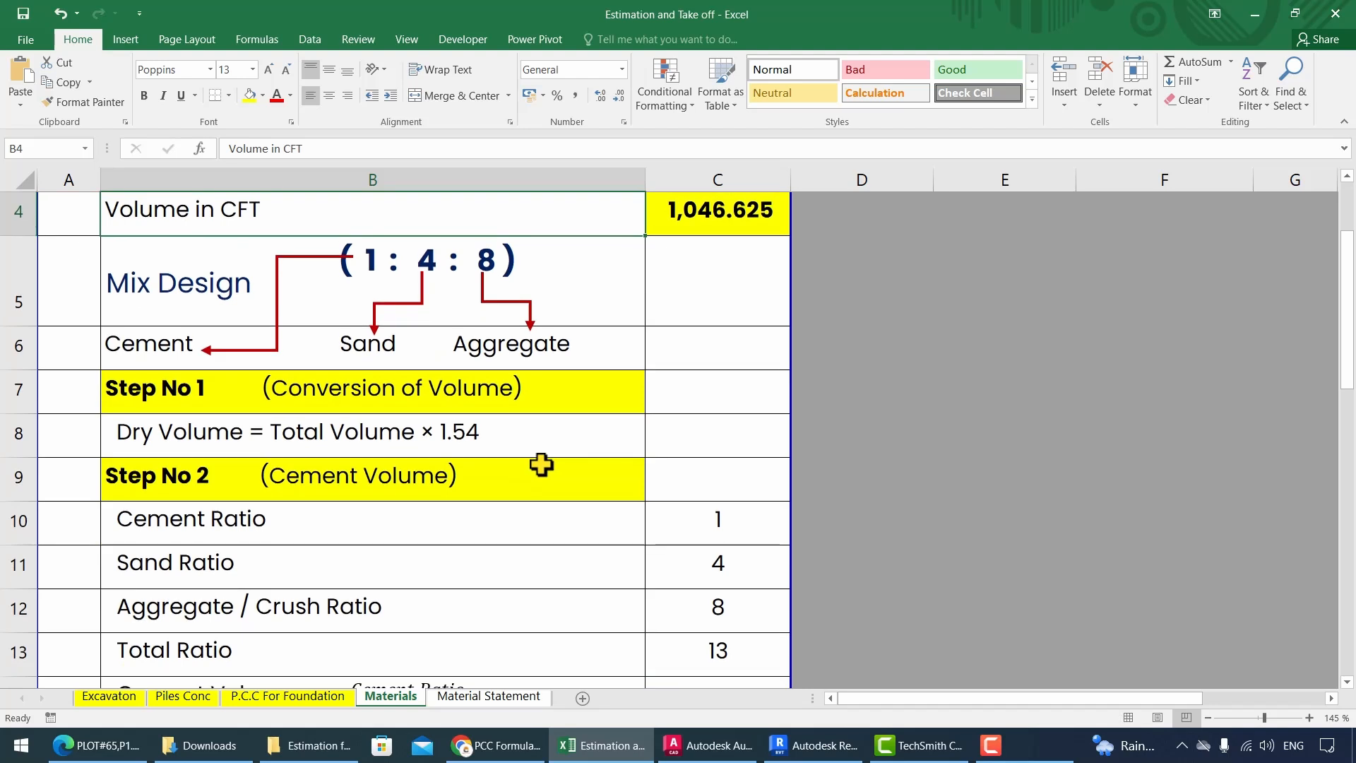
{"action": "scroll", "coordinate": [458, 437], "scroll_direction": "up", "scroll_amount": 1}
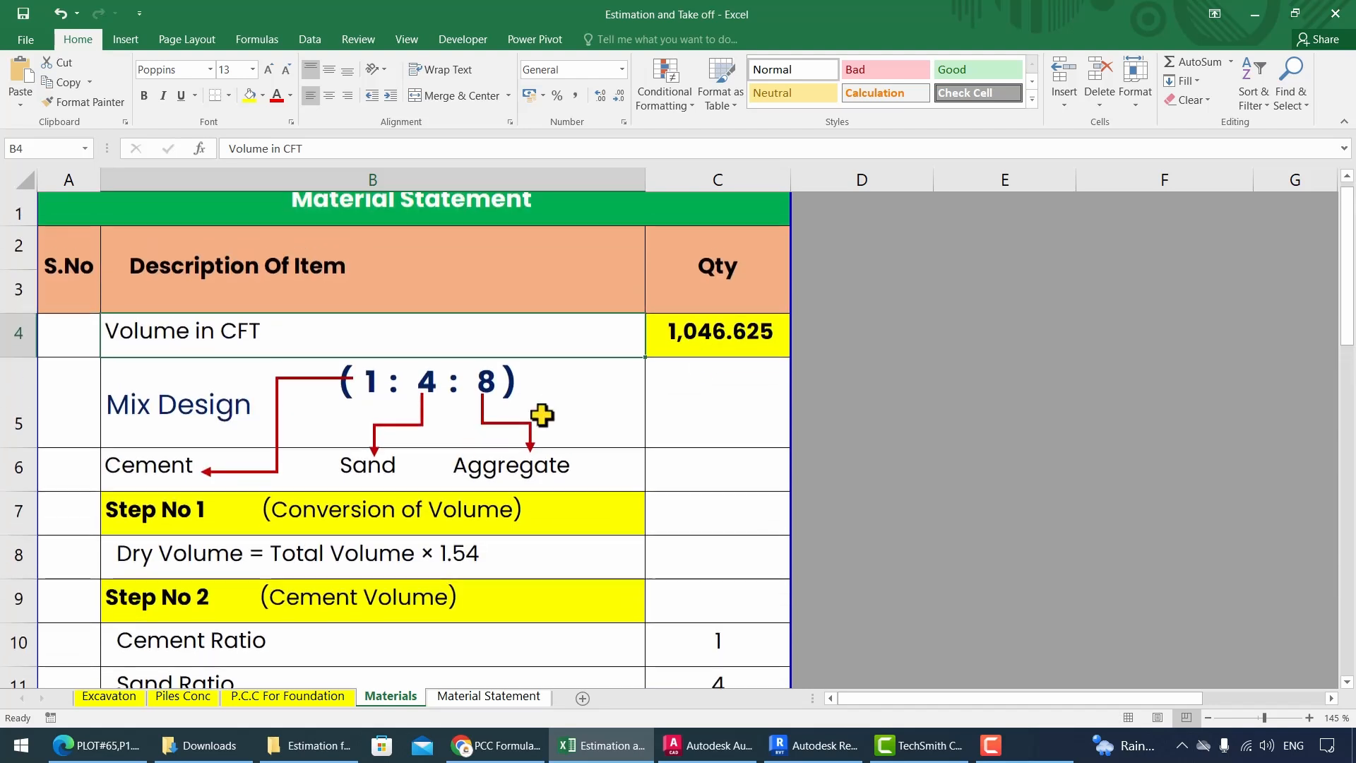
{"action": "left_click", "coordinate": [683, 569]}
{"action": "type", "text": "="}
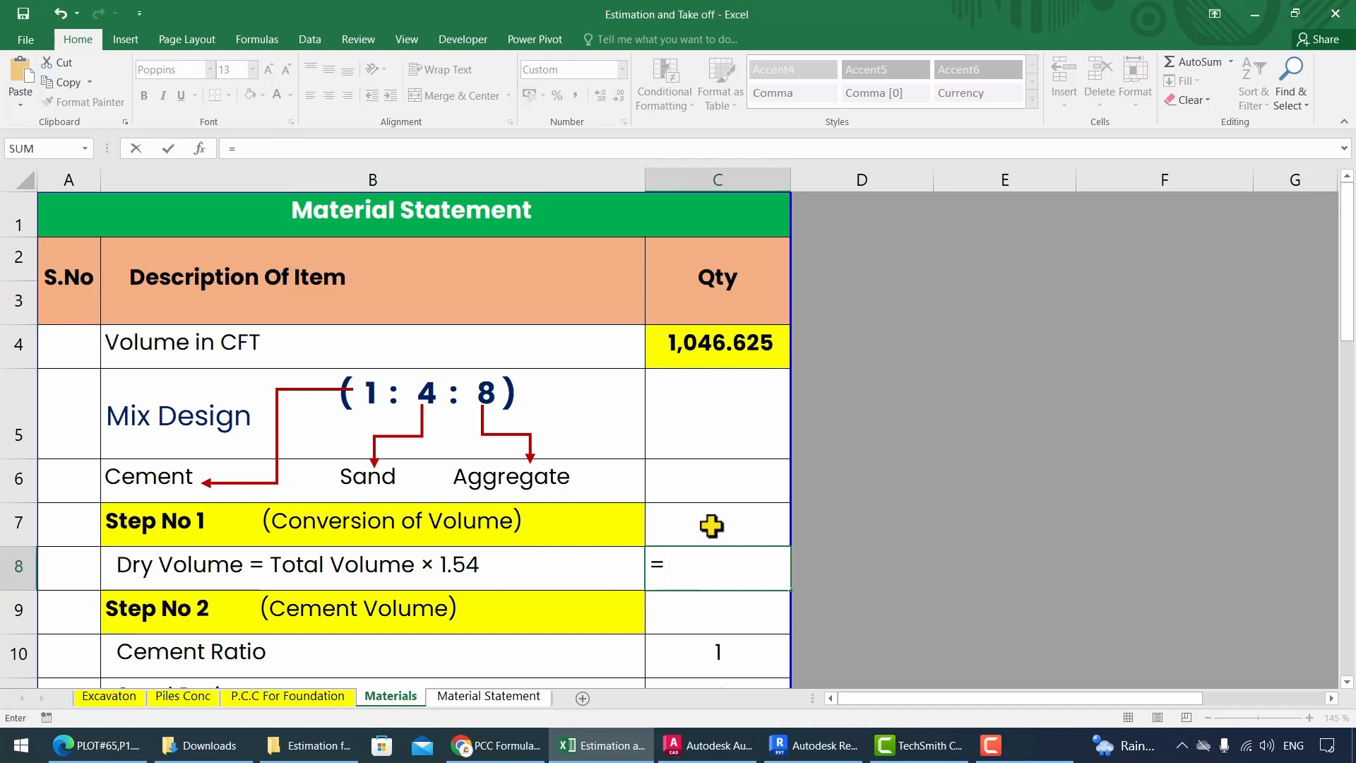
{"action": "left_click", "coordinate": [727, 342]}
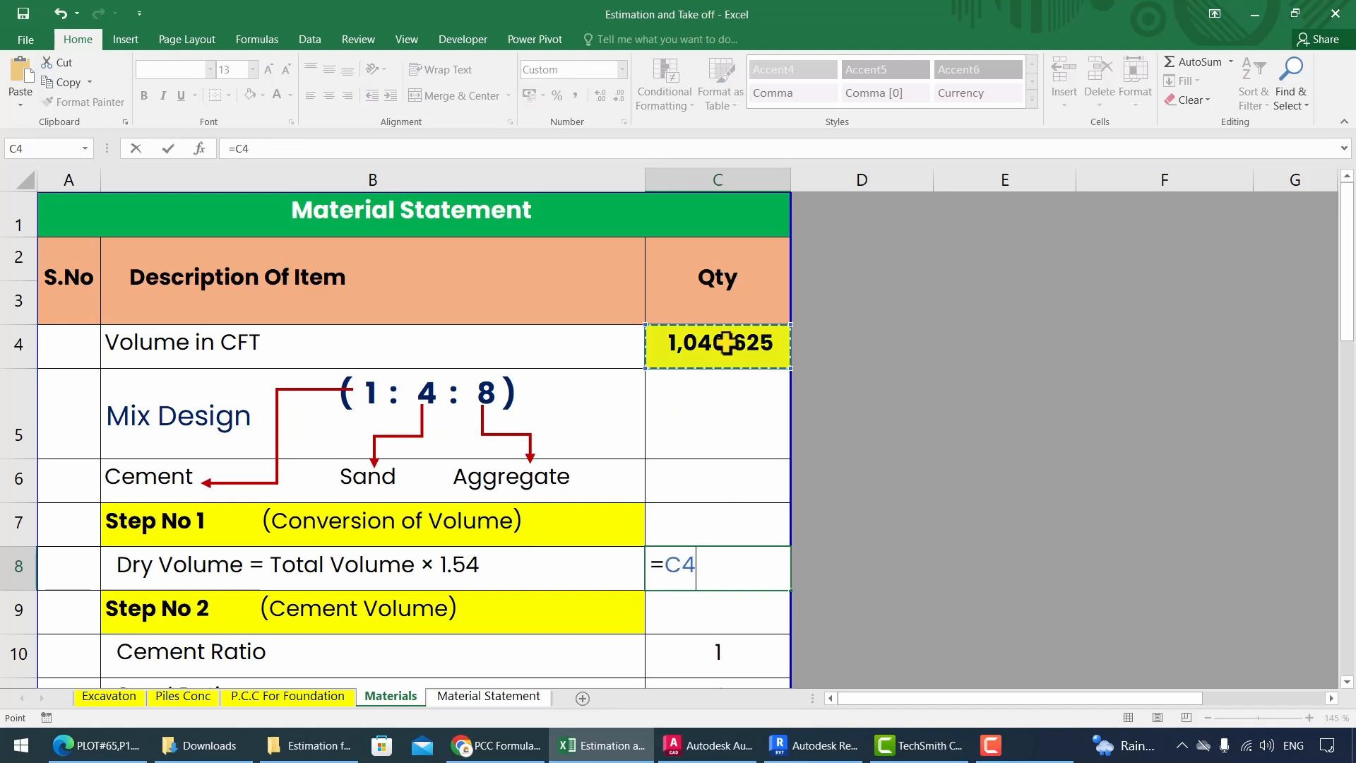
{"action": "type", "text": "*"}
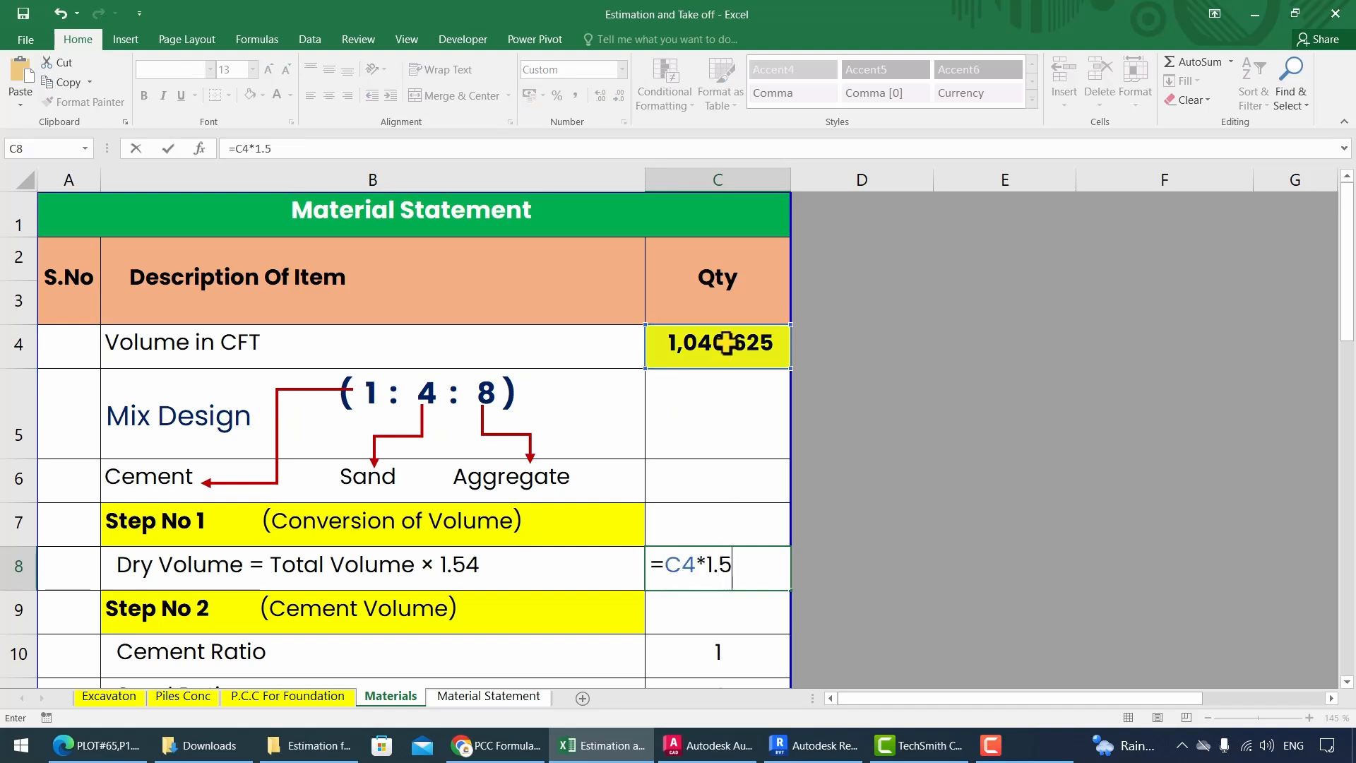
{"action": "type", "text": "1.54"}
{"action": "key", "text": "Return"}
Calculate the cement volume in C14 from the cement ratio, total ratio and dry volume with =C10/C13*C8.
{"action": "scroll", "coordinate": [627, 439], "scroll_direction": "down", "scroll_amount": 1}
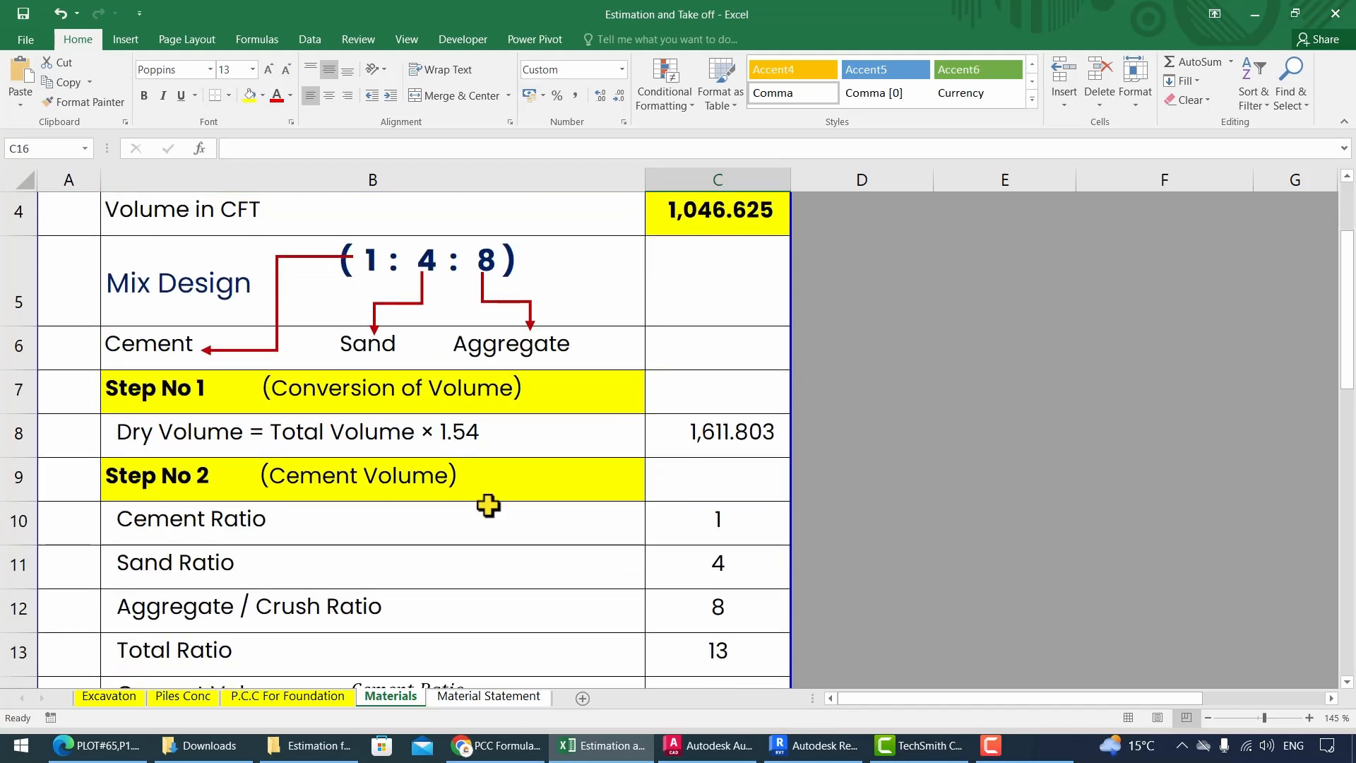
{"action": "scroll", "coordinate": [495, 455], "scroll_direction": "down", "scroll_amount": 1}
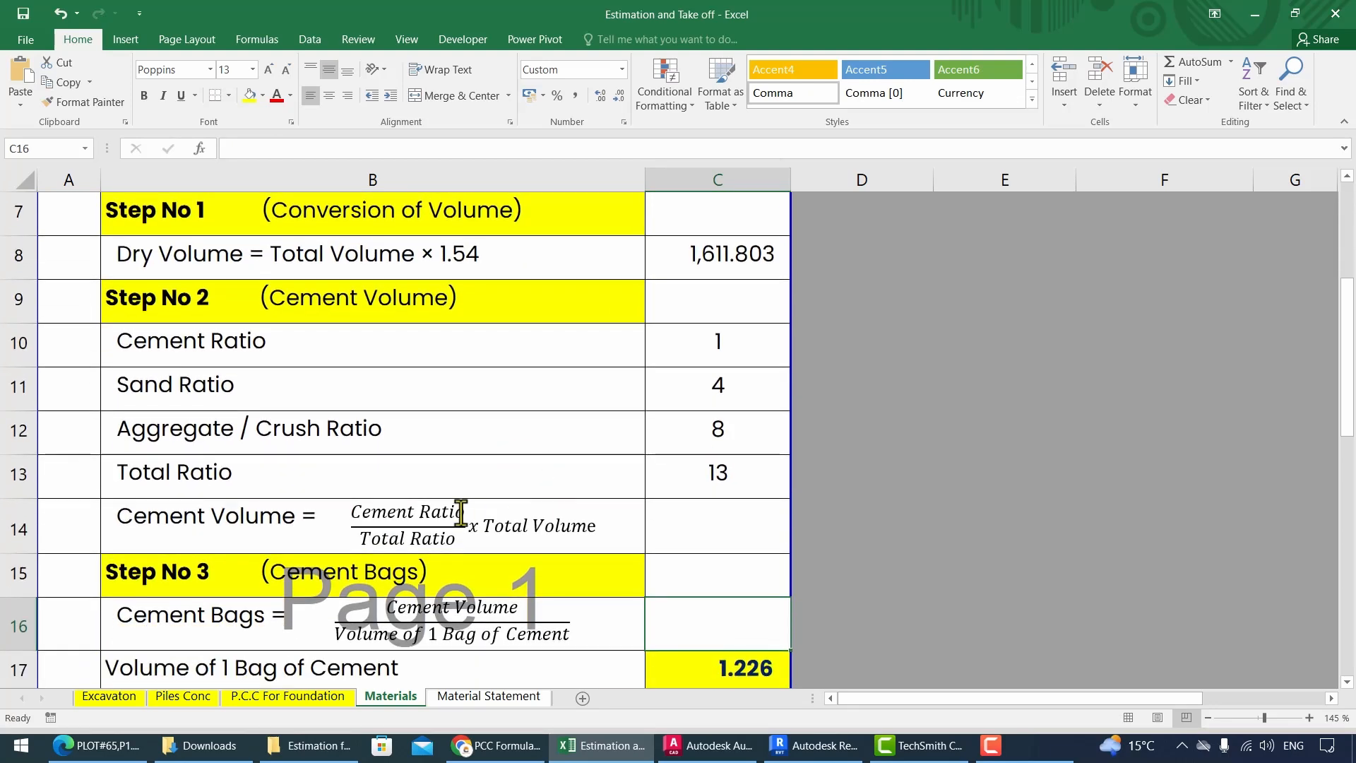
{"action": "left_click", "coordinate": [684, 524]}
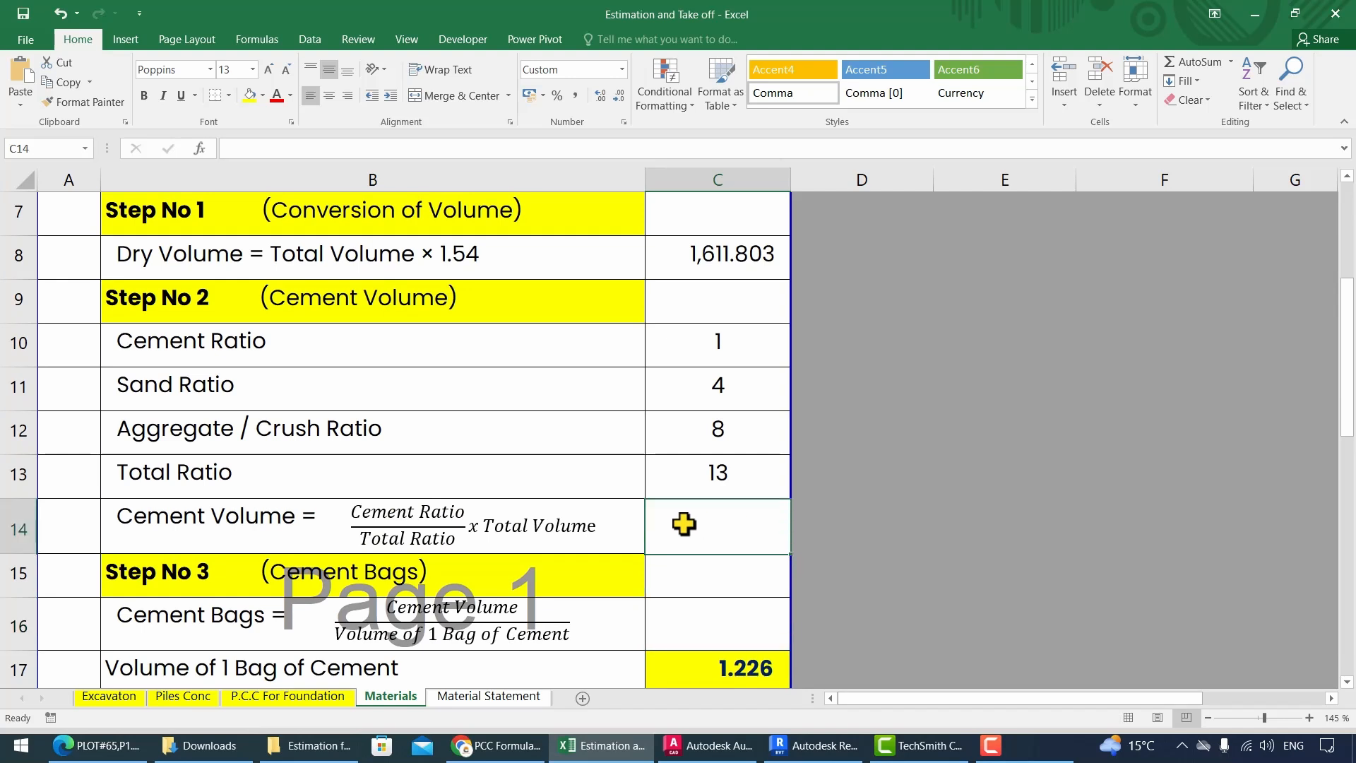
{"action": "type", "text": "="}
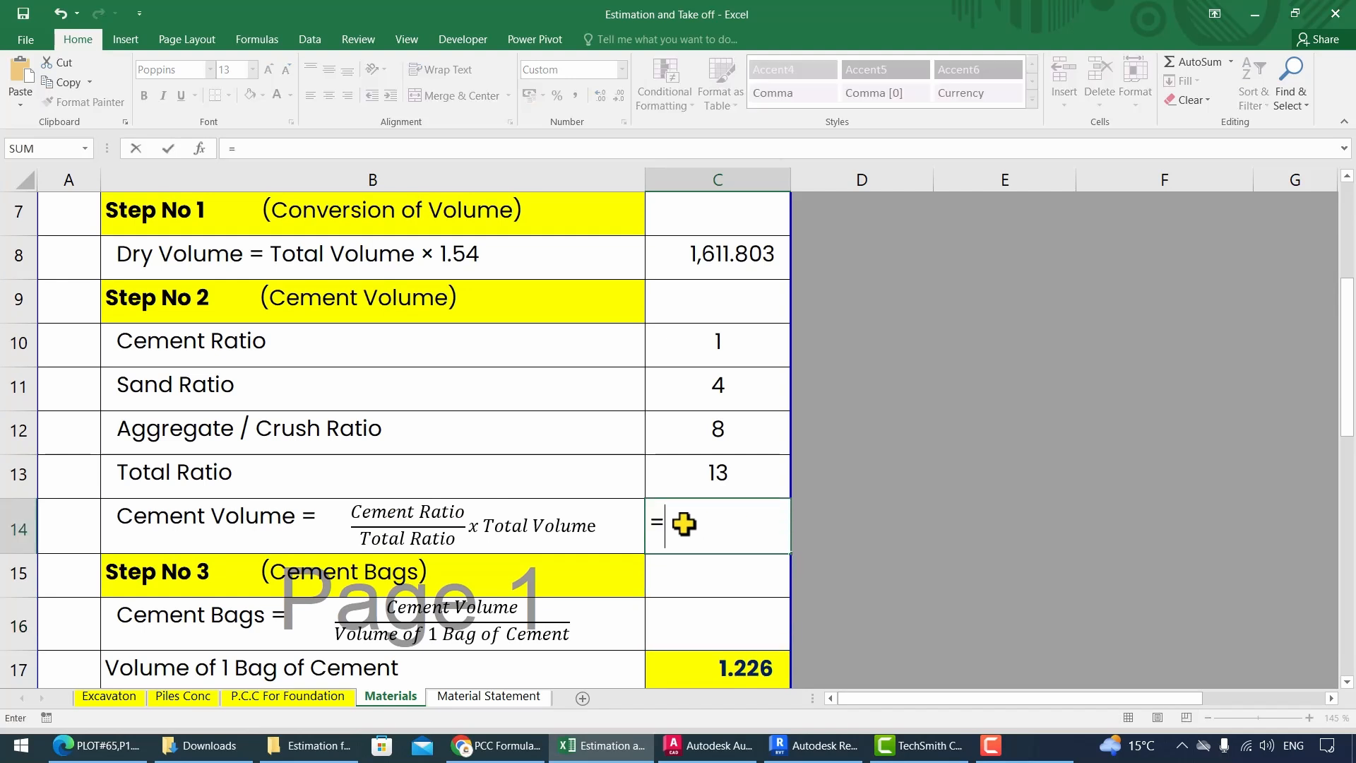
{"action": "left_click", "coordinate": [726, 341]}
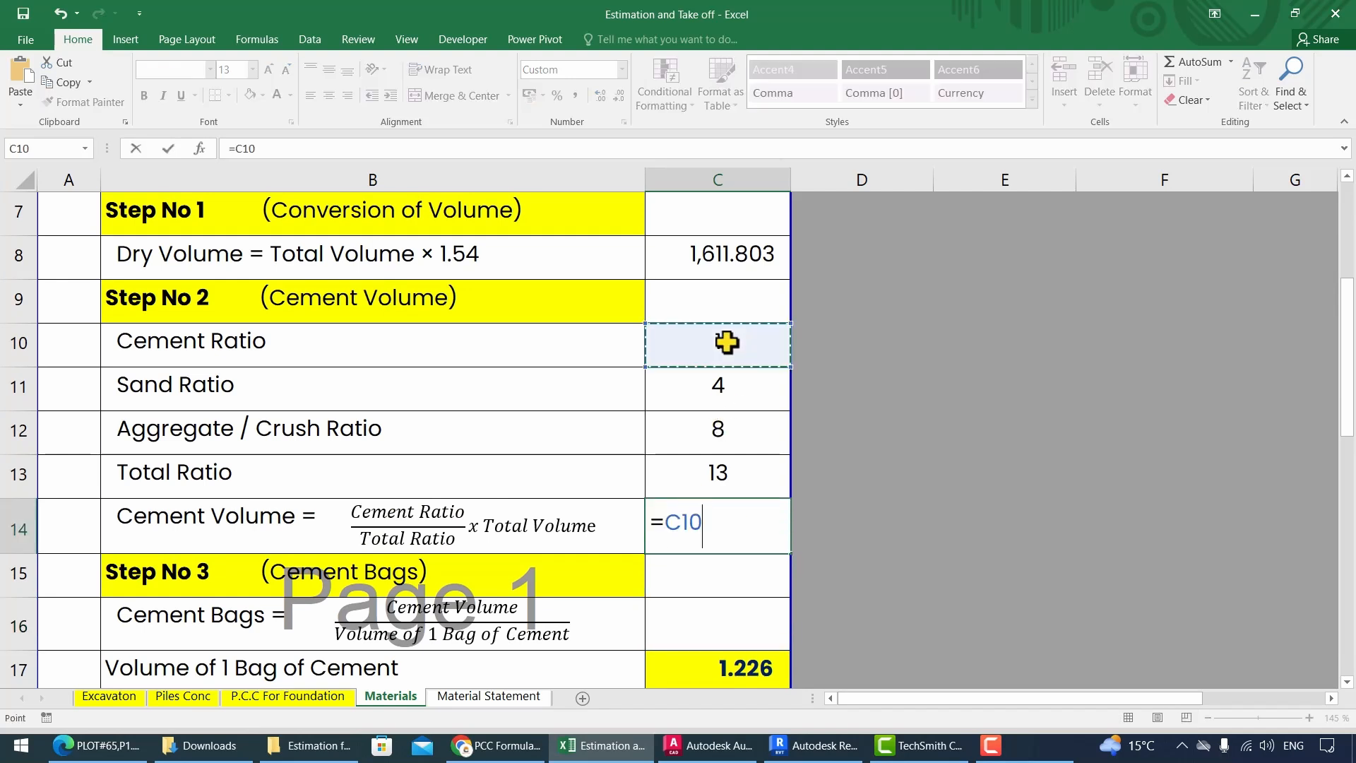
{"action": "type", "text": "/"}
{"action": "left_click", "coordinate": [737, 476]}
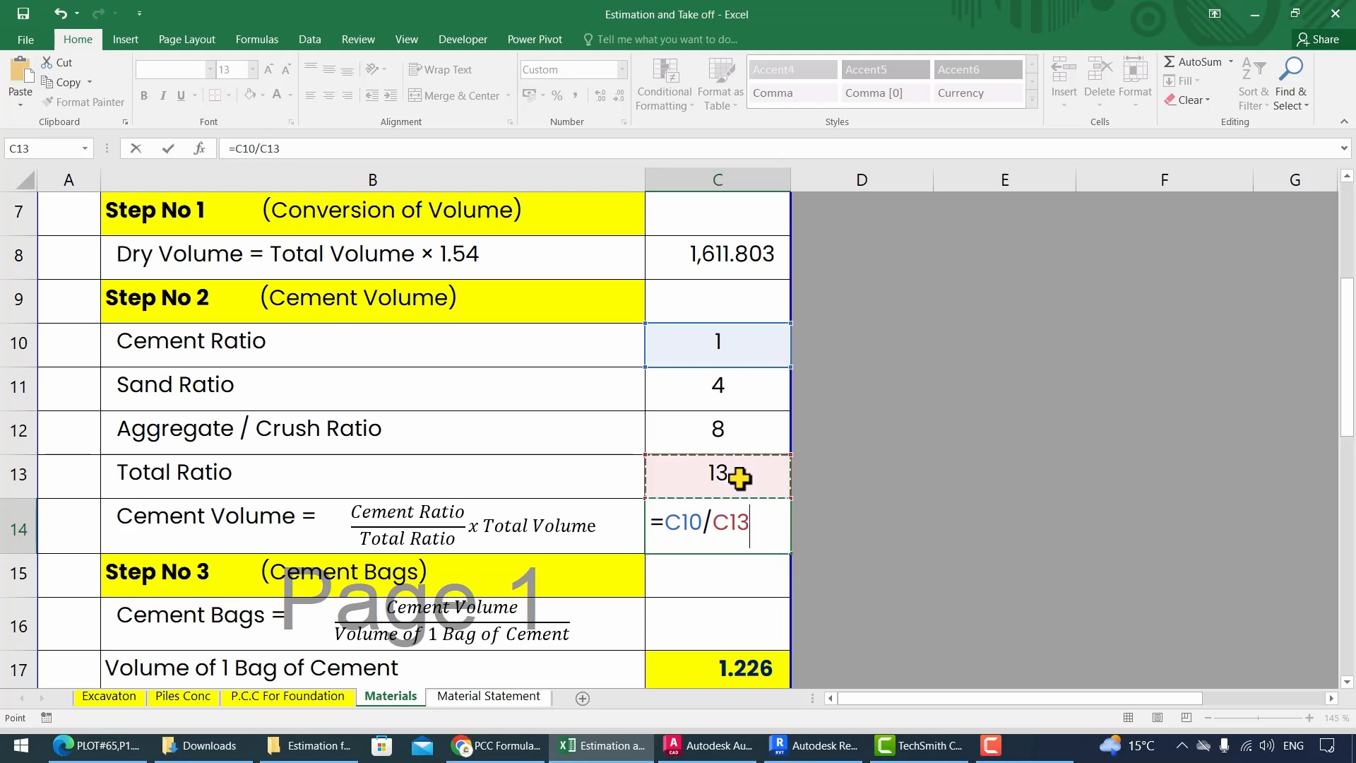
{"action": "type", "text": "*"}
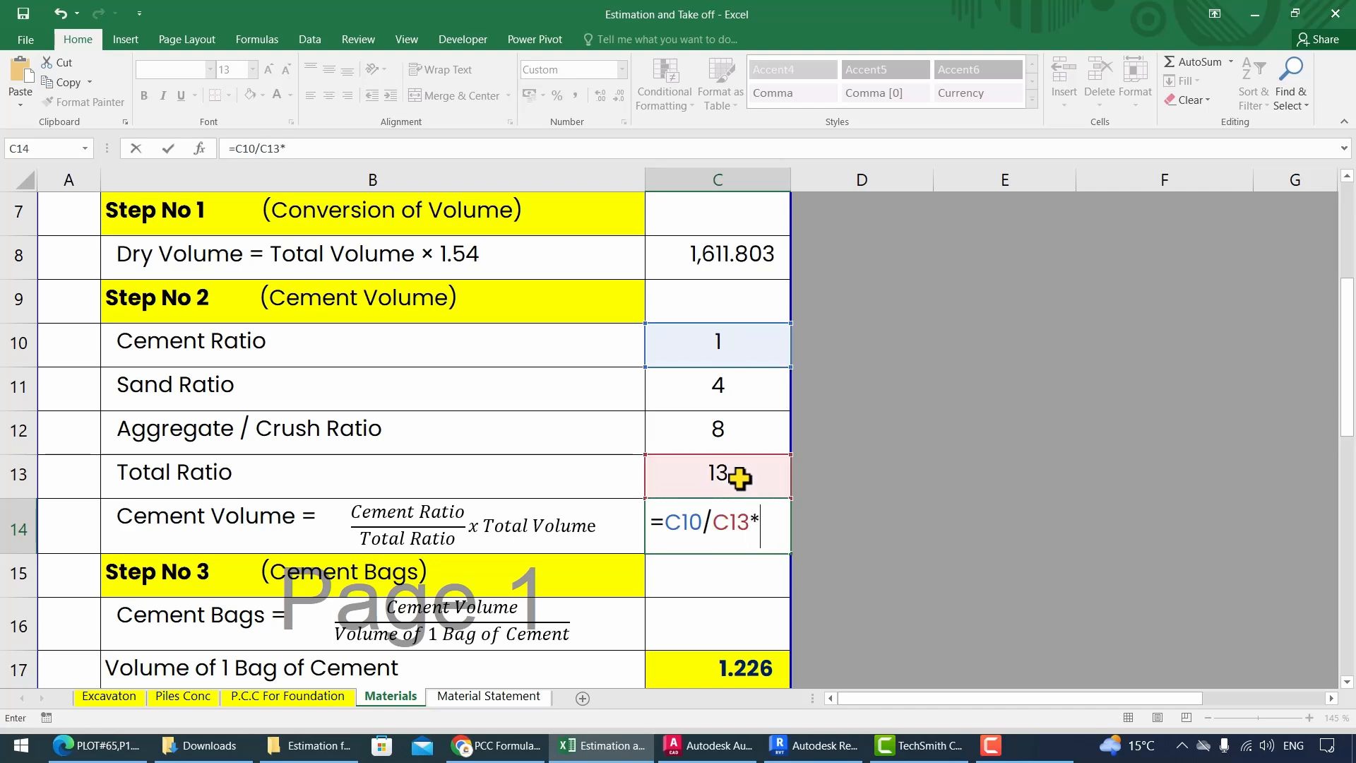
{"action": "left_click", "coordinate": [741, 256]}
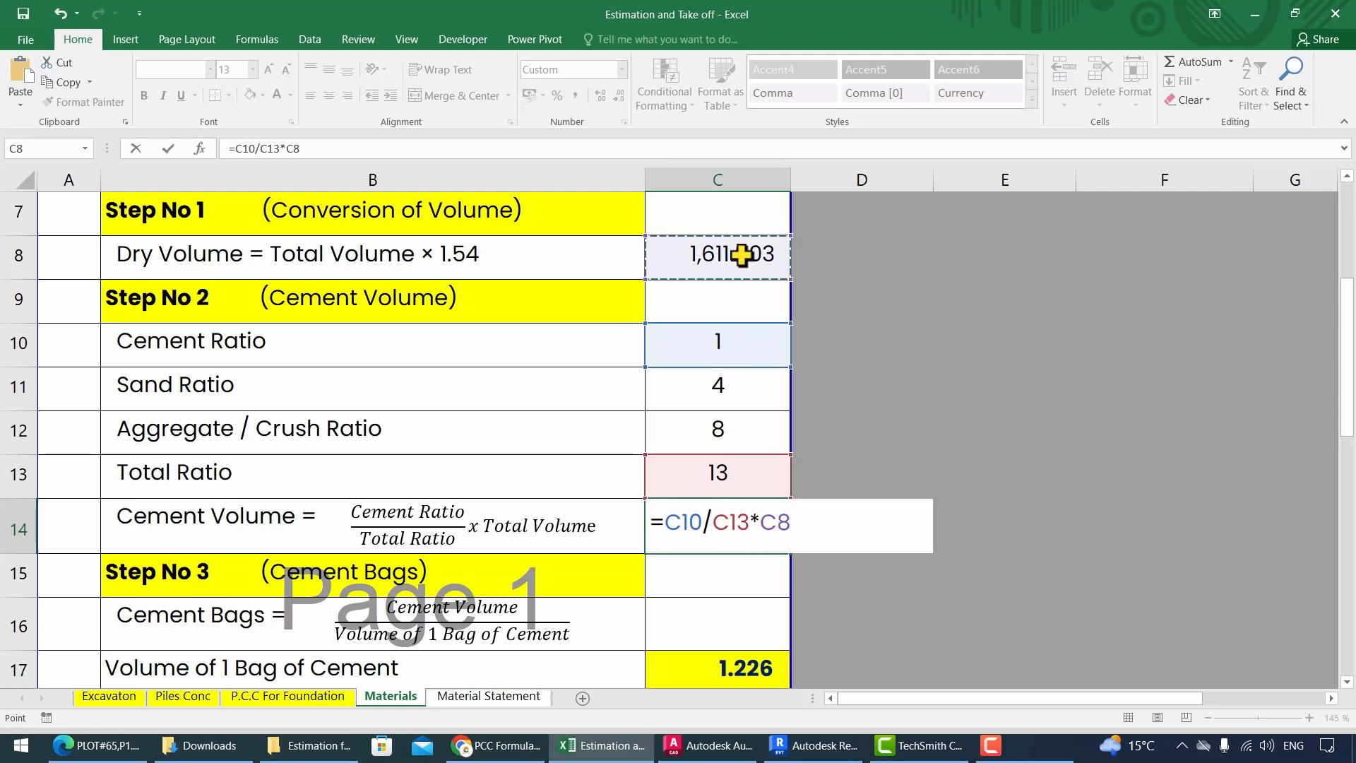
{"action": "key", "text": "Return"}
Calculate the number of cement bags in C16 by dividing cement volume by one bag's volume with =C14/C17.
{"action": "scroll", "coordinate": [711, 385], "scroll_direction": "down", "scroll_amount": 2}
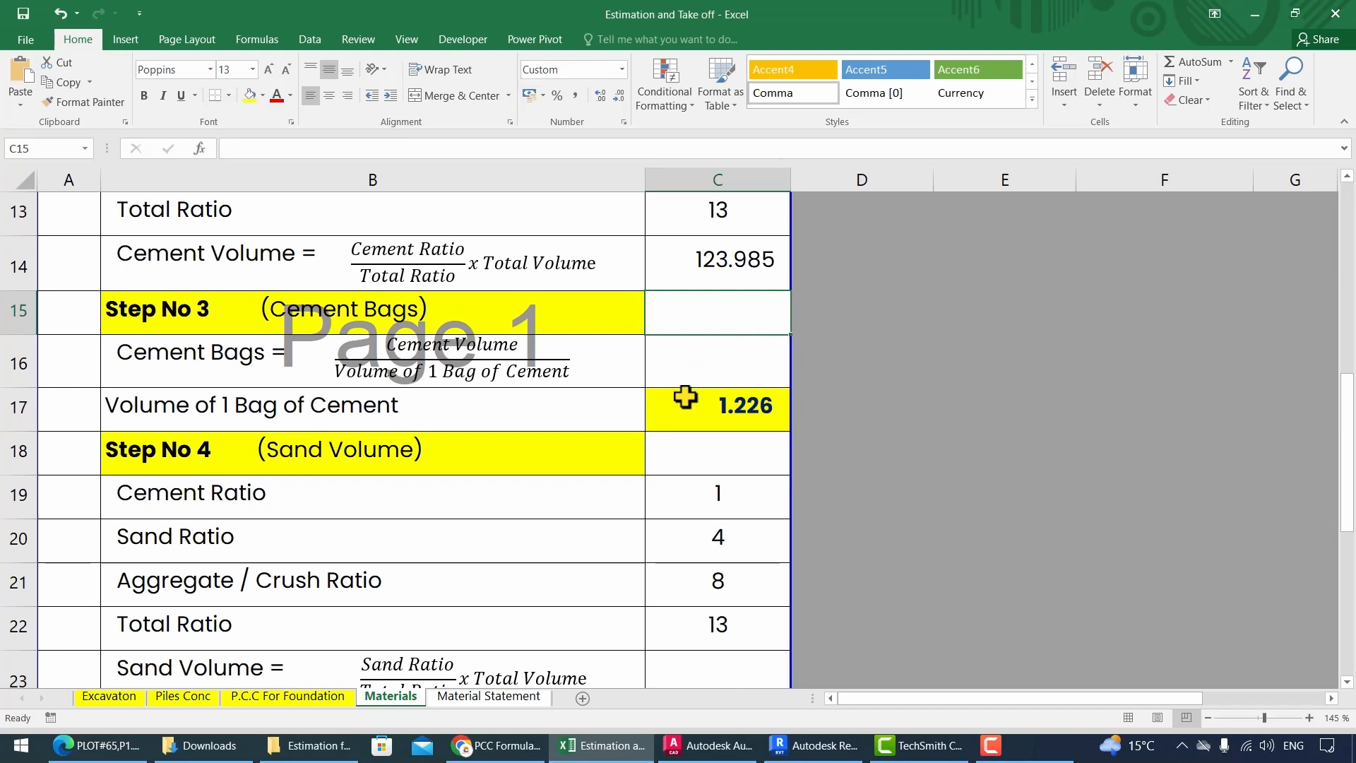
{"action": "left_click", "coordinate": [670, 361]}
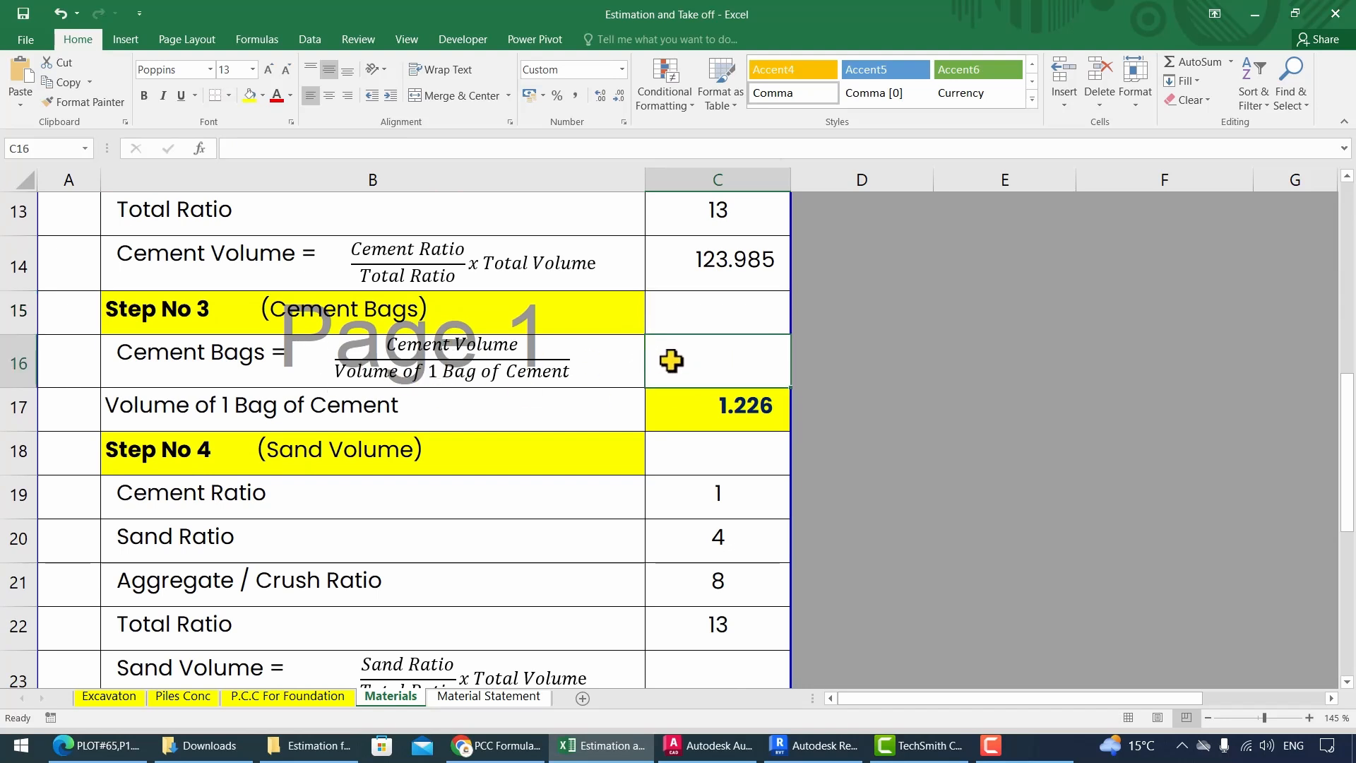
{"action": "type", "text": "="}
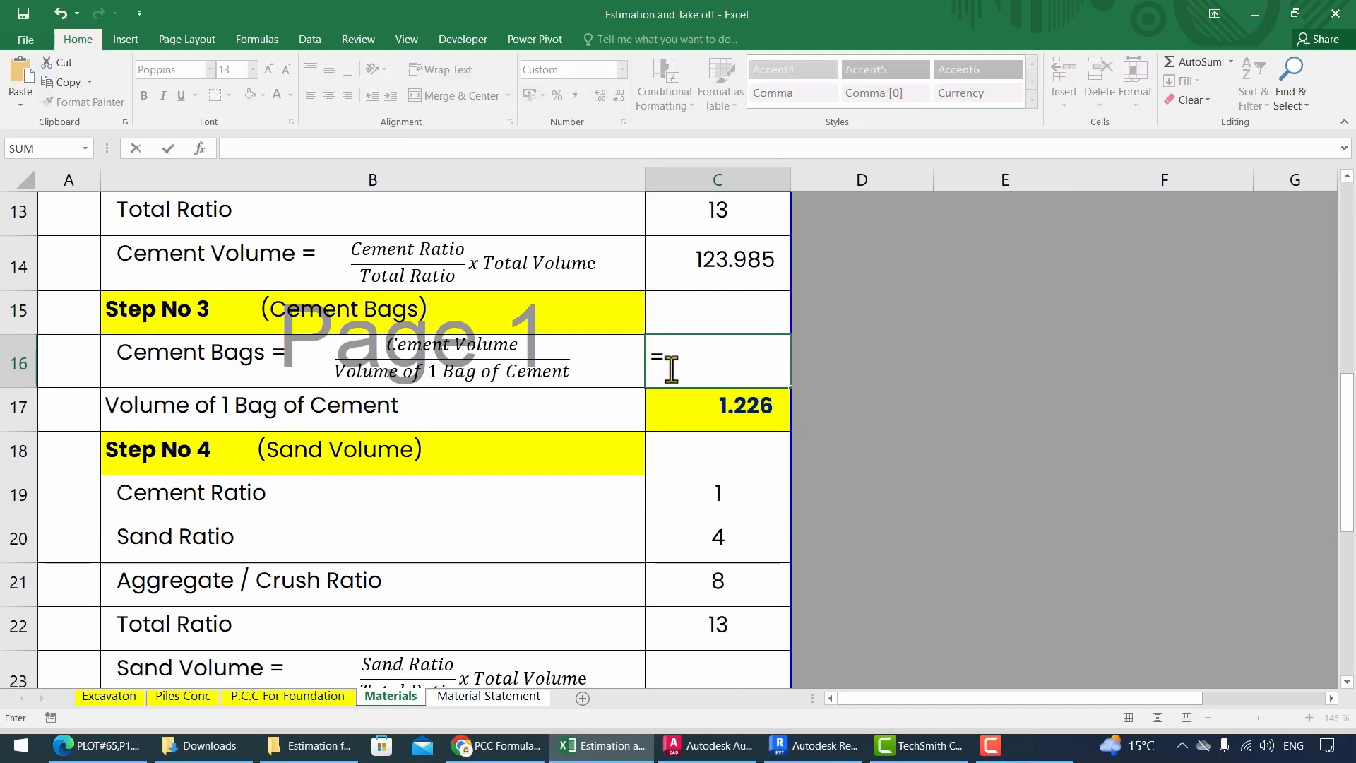
{"action": "scroll", "coordinate": [678, 375], "scroll_direction": "up", "scroll_amount": 1}
{"action": "left_click", "coordinate": [698, 395]}
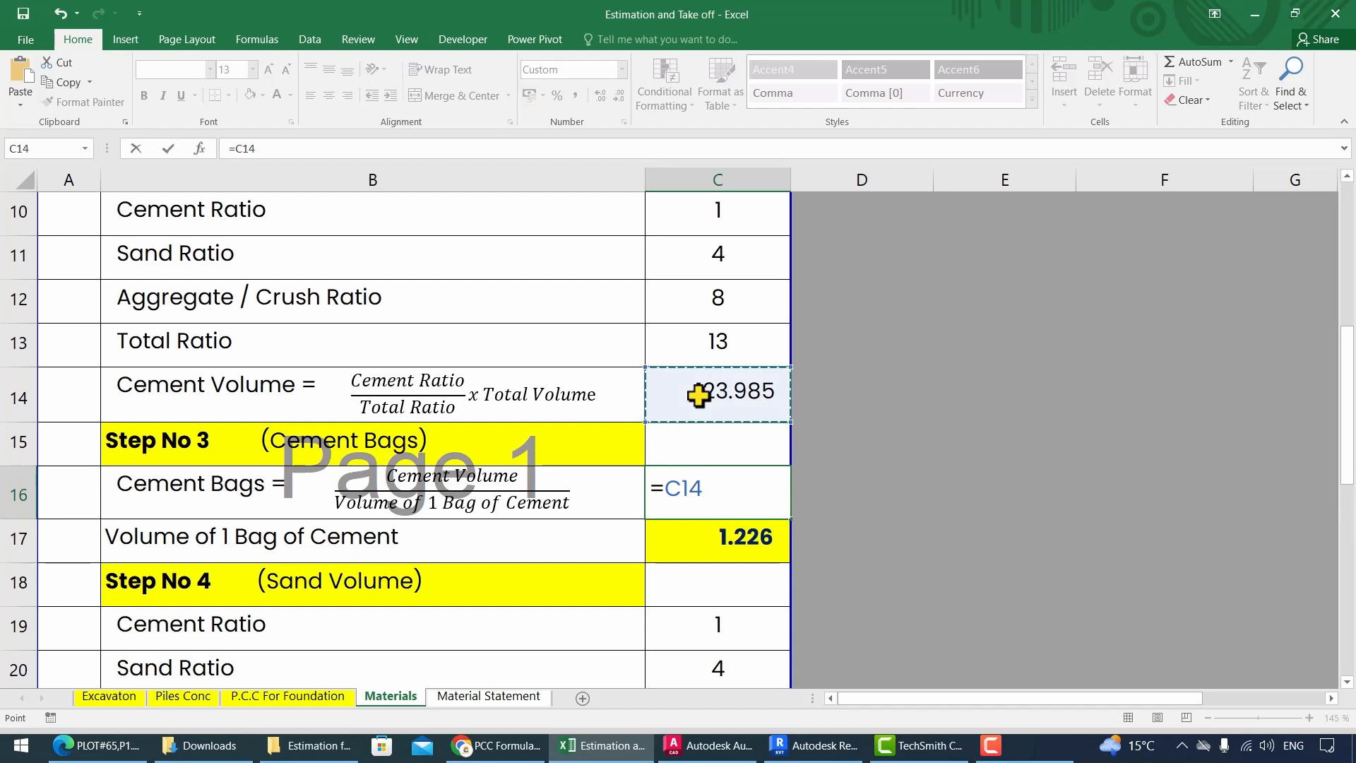
{"action": "type", "text": "/"}
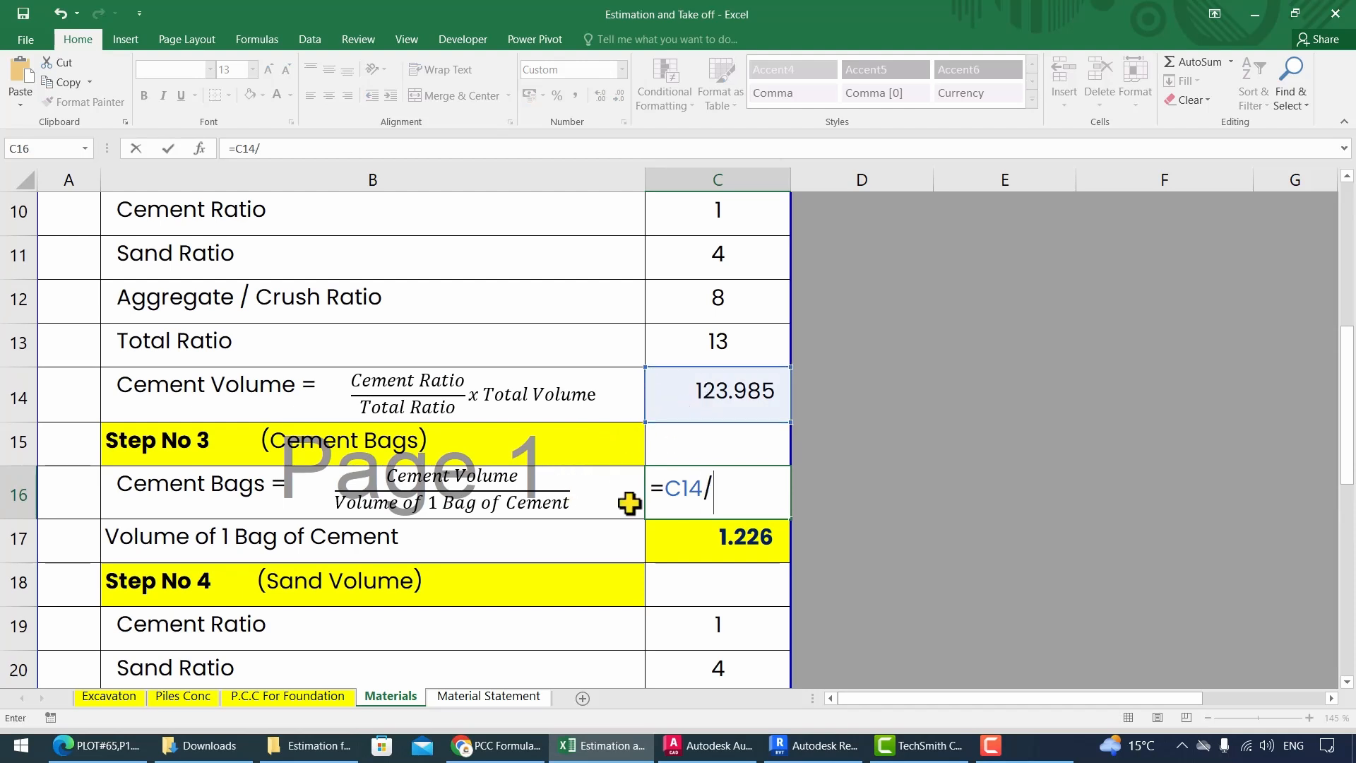
{"action": "left_click", "coordinate": [737, 543]}
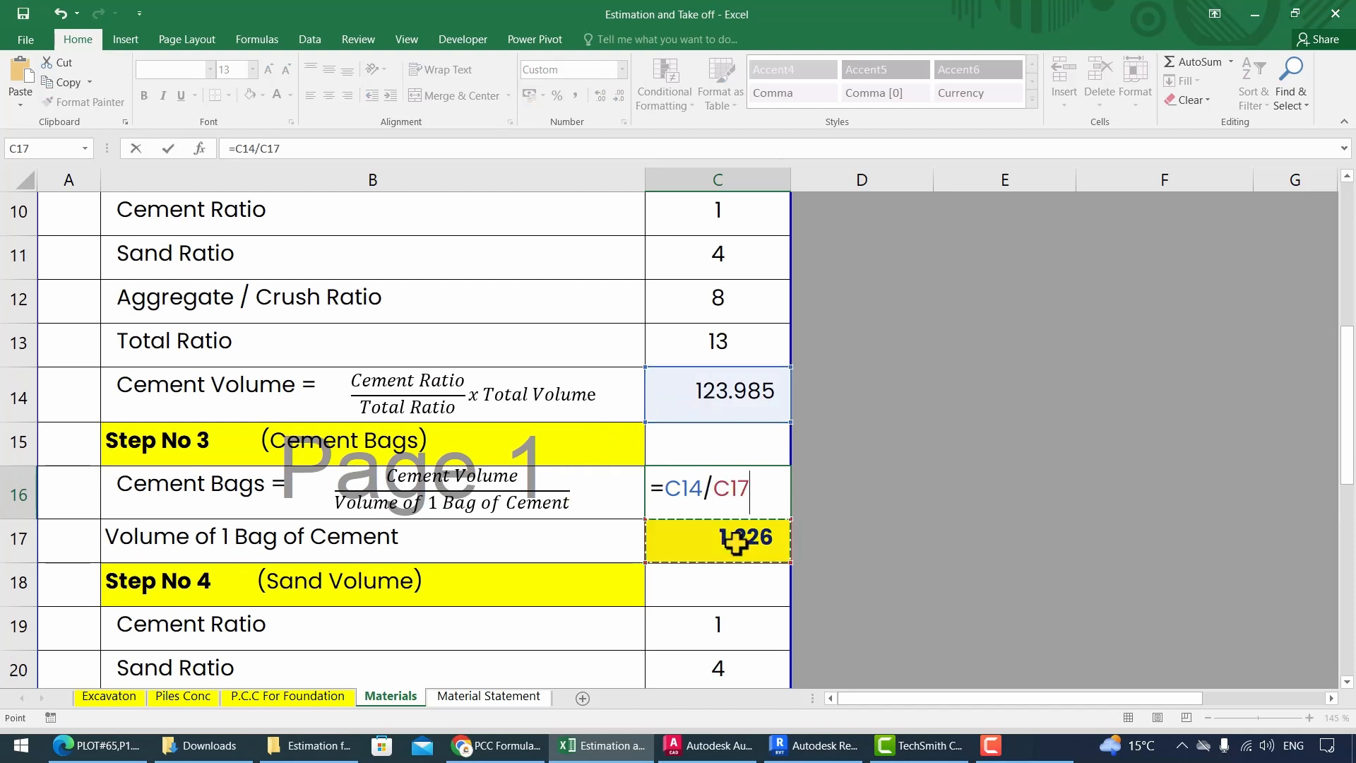
{"action": "key", "text": "Return"}
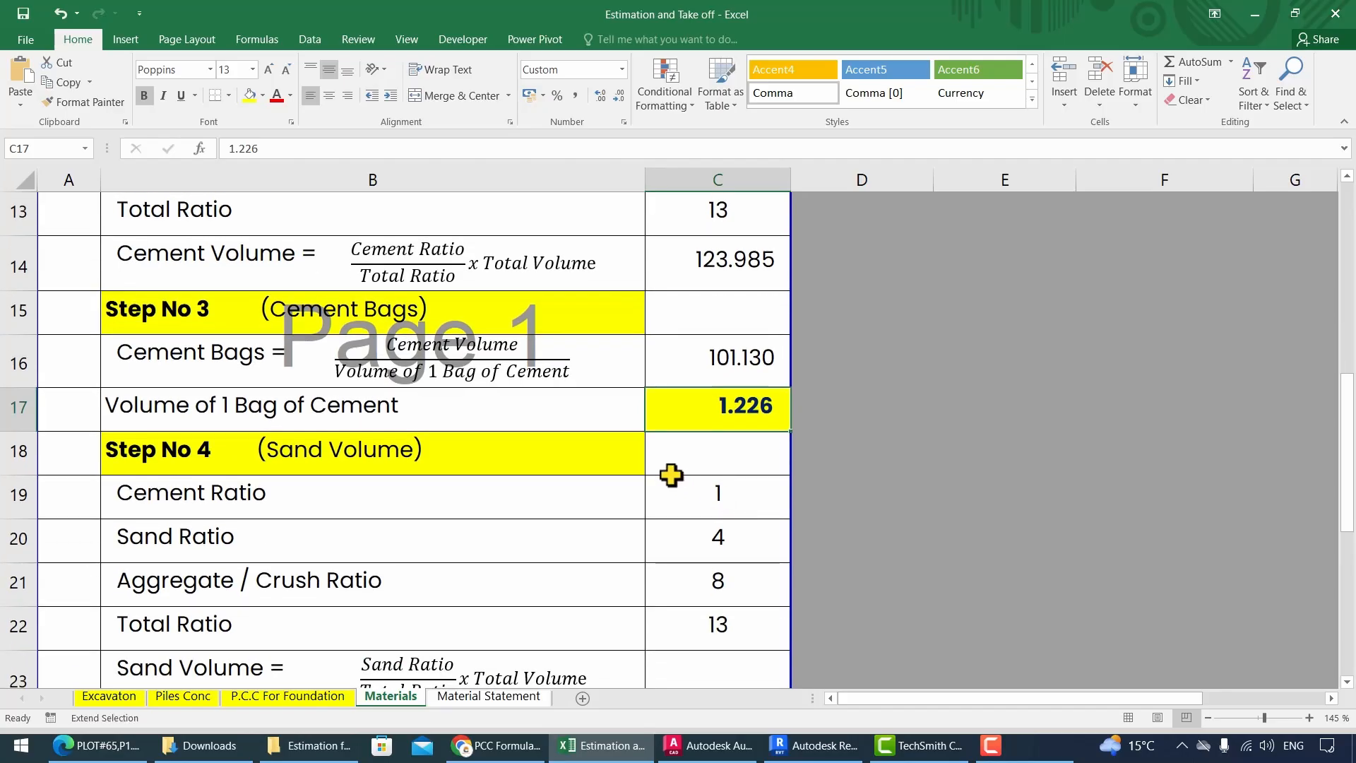
Calculate the sand volume in C23 from the sand ratio, total ratio and dry volume with =C20/C22*C8.
{"action": "scroll", "coordinate": [671, 475], "scroll_direction": "down", "scroll_amount": 1}
{"action": "left_click", "coordinate": [715, 535]}
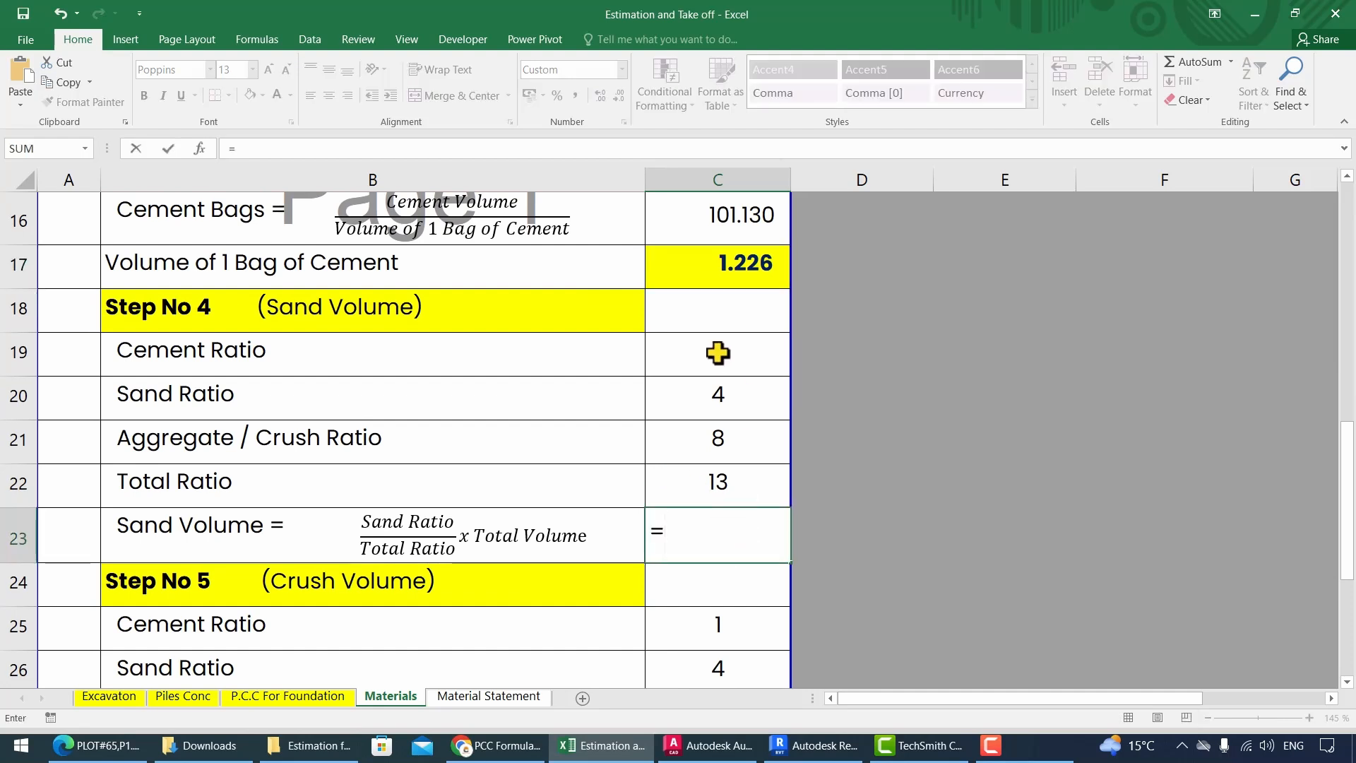
{"action": "type", "text": "="}
{"action": "left_click", "coordinate": [711, 387]}
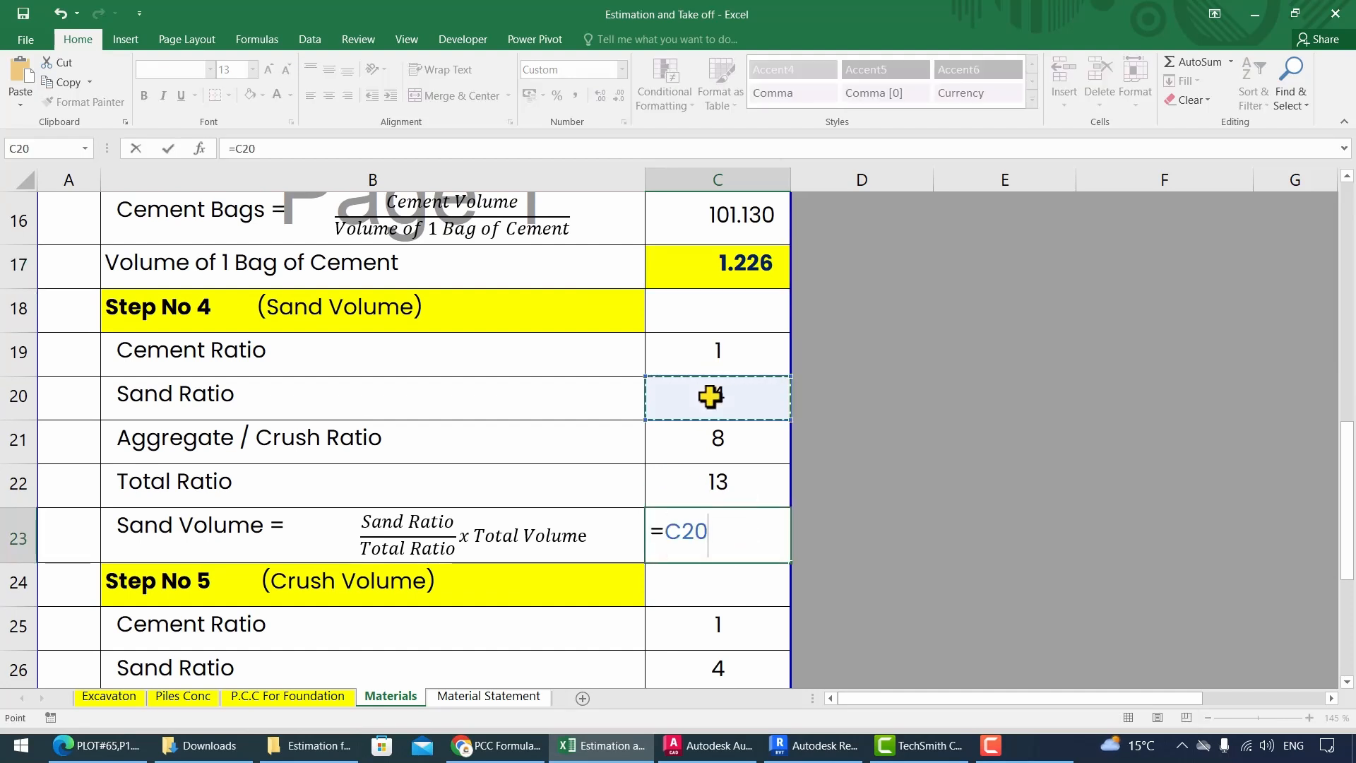
{"action": "type", "text": "/"}
{"action": "left_click", "coordinate": [716, 471]}
{"action": "type", "text": "*"}
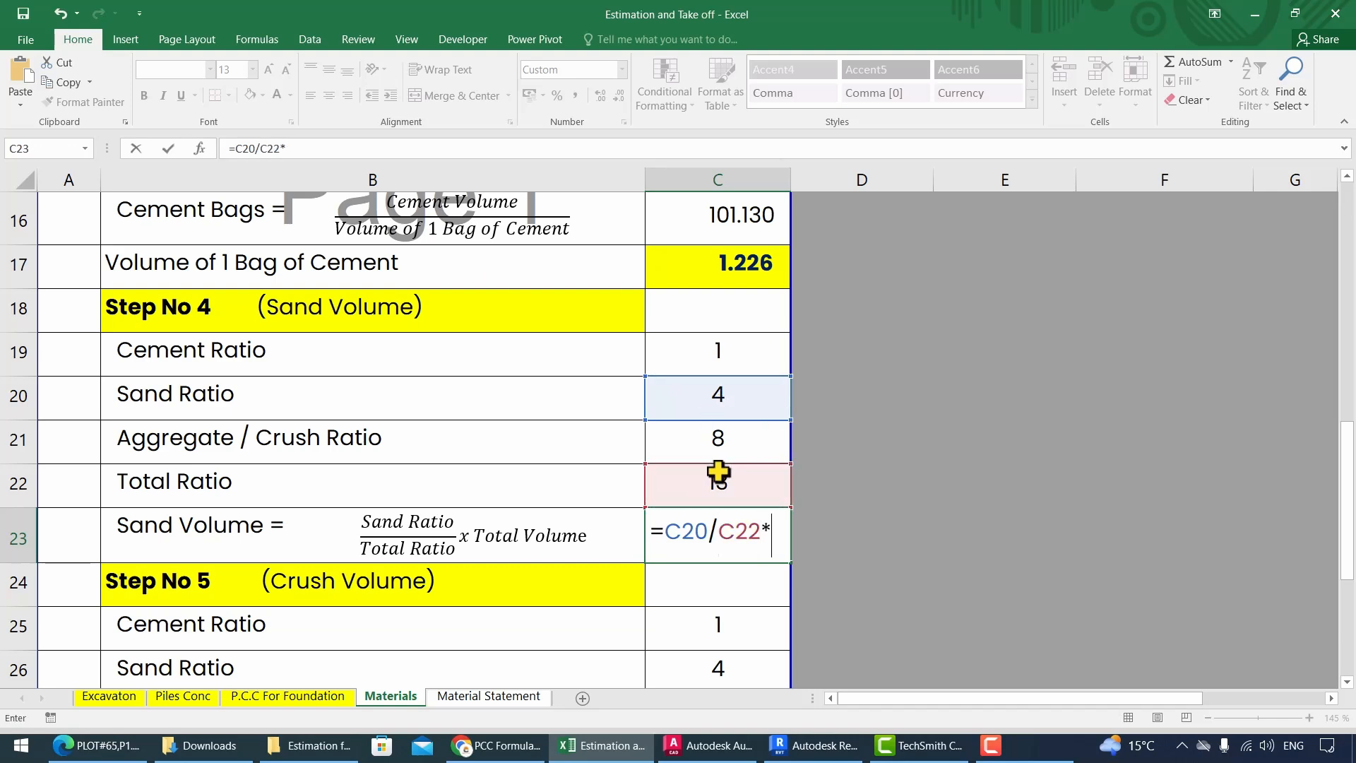
{"action": "scroll", "coordinate": [716, 472], "scroll_direction": "up", "scroll_amount": 3}
{"action": "left_click", "coordinate": [717, 257]}
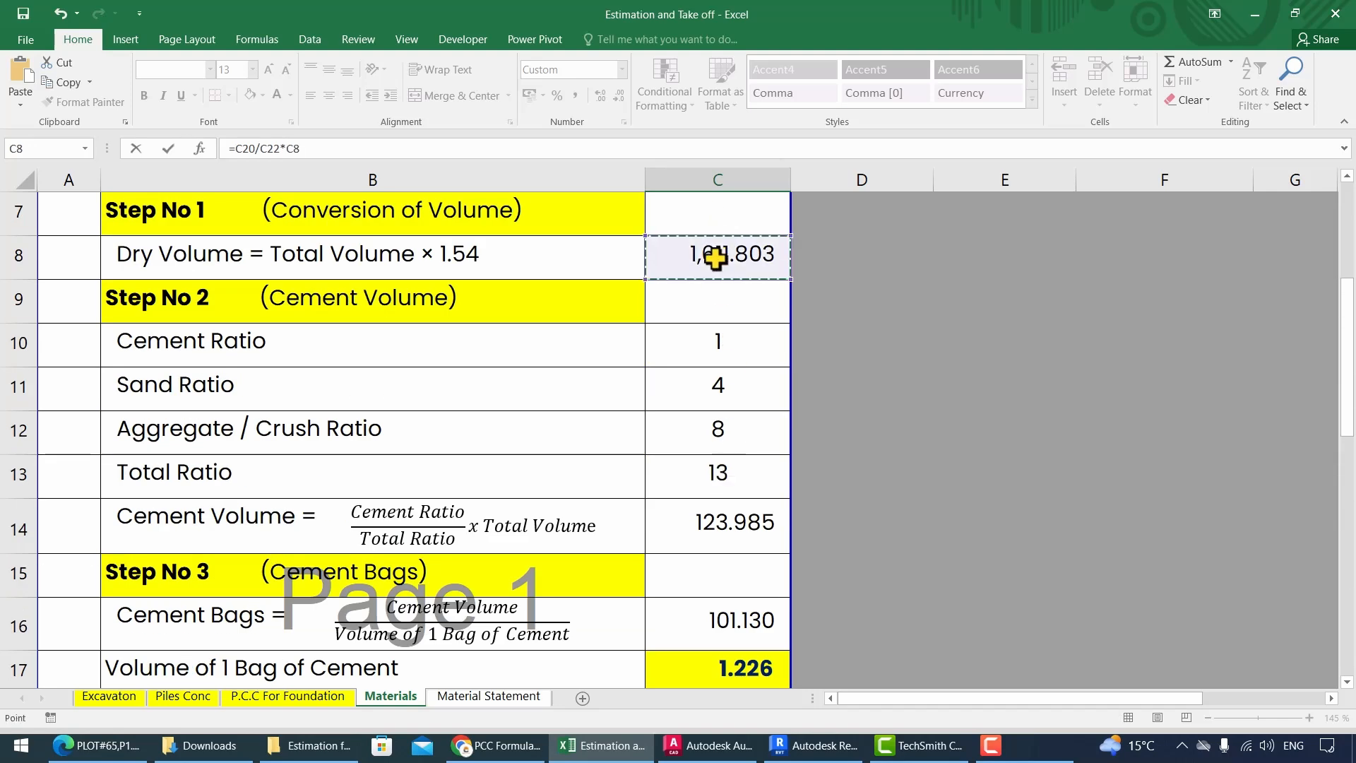
{"action": "scroll", "coordinate": [710, 303], "scroll_direction": "down", "scroll_amount": 5}
{"action": "key", "text": "Return"}
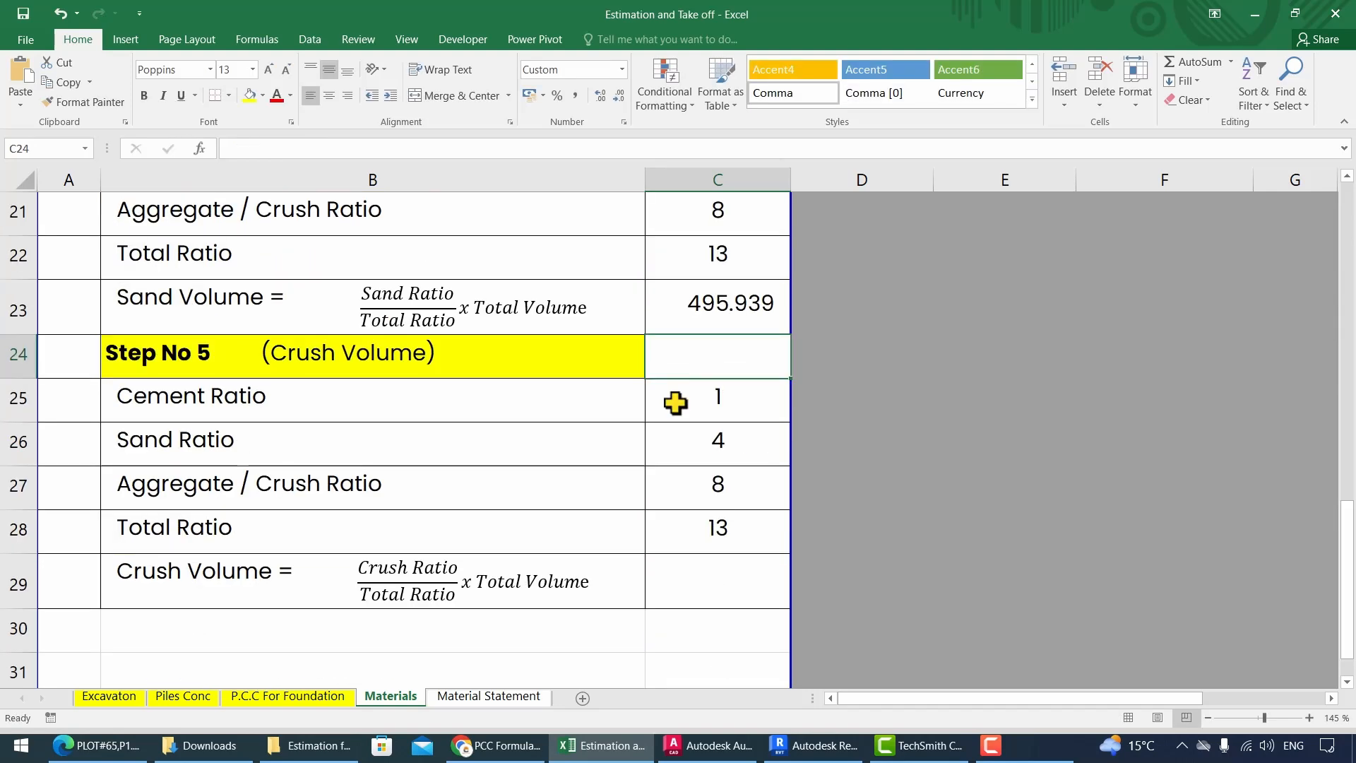
Calculate the crush volume in C29 from the crush ratio, total ratio and dry volume with =C27/C28*C8.
{"action": "left_click", "coordinate": [709, 569]}
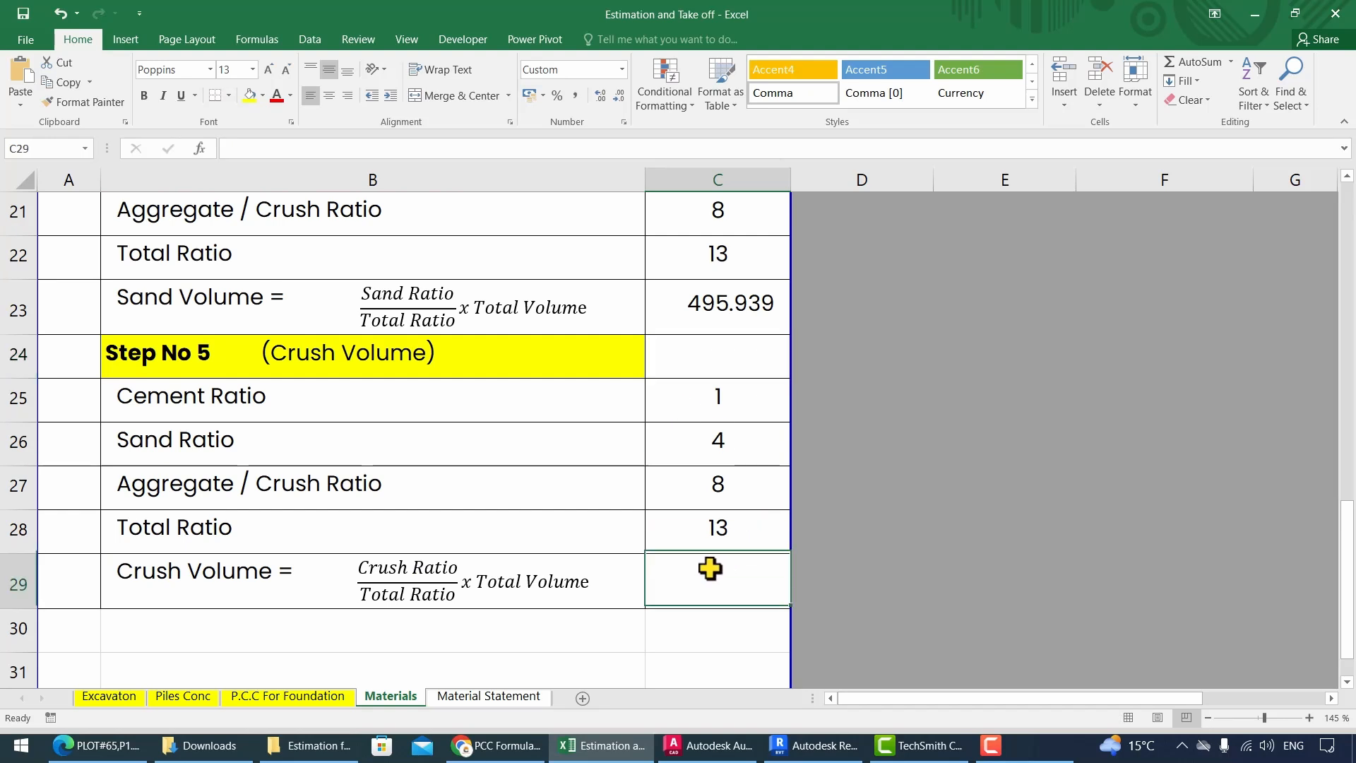
{"action": "type", "text": "="}
{"action": "left_click", "coordinate": [731, 492]}
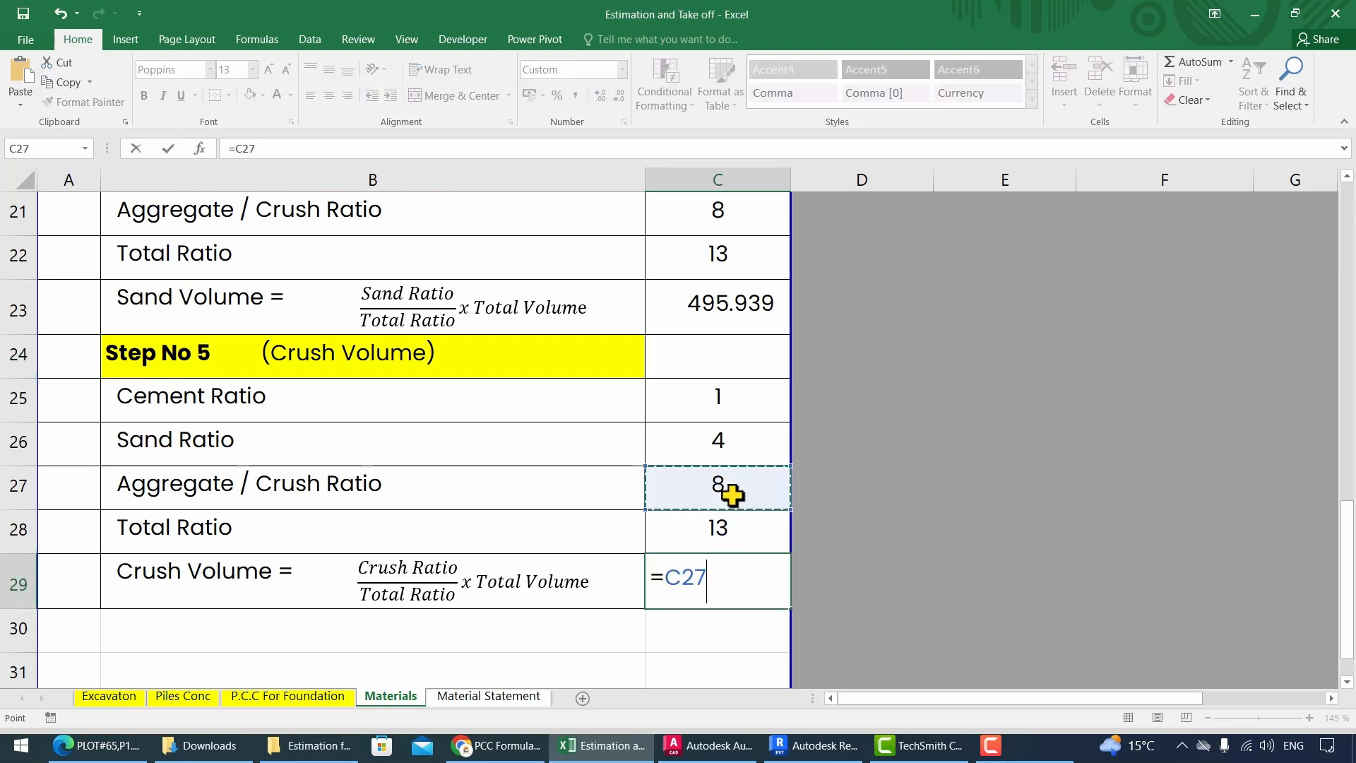
{"action": "type", "text": "/"}
{"action": "left_click", "coordinate": [735, 523]}
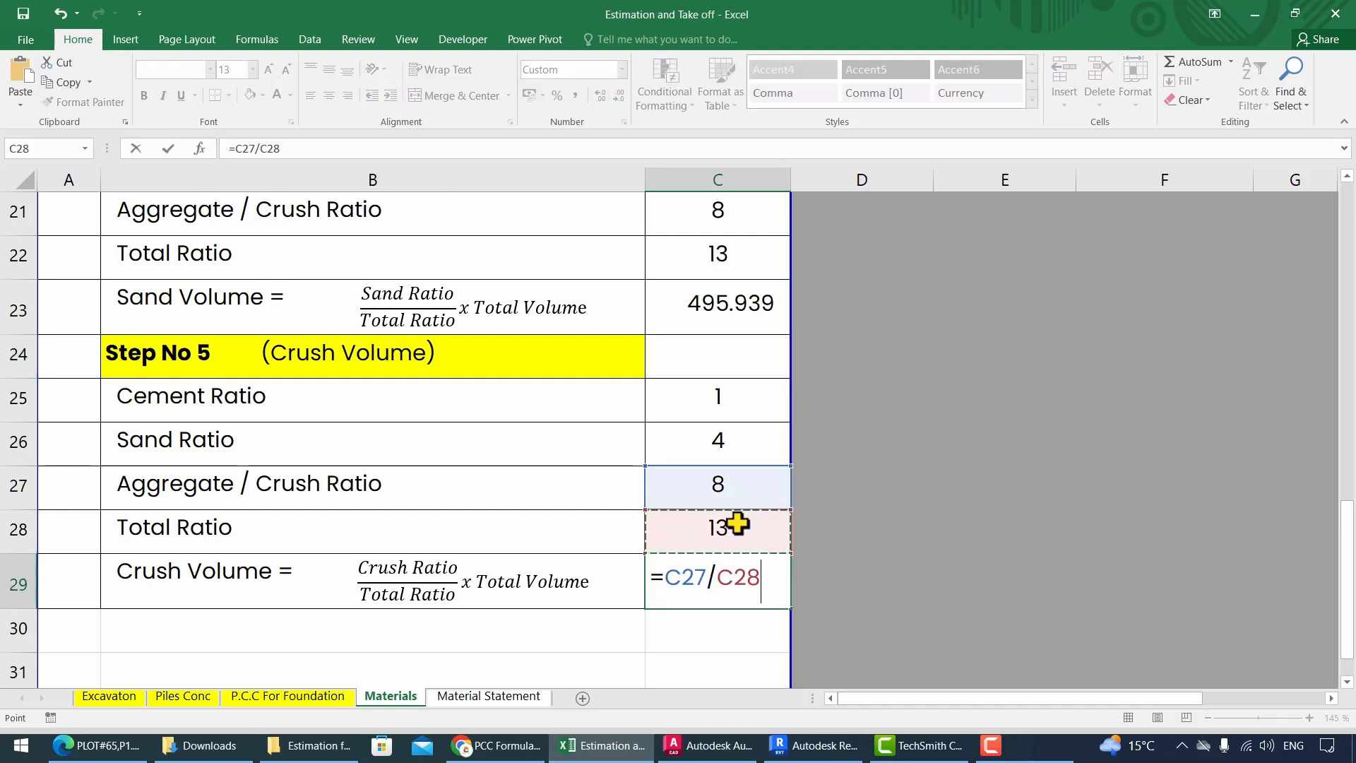
{"action": "type", "text": "*"}
{"action": "scroll", "coordinate": [735, 523], "scroll_direction": "up", "scroll_amount": 5}
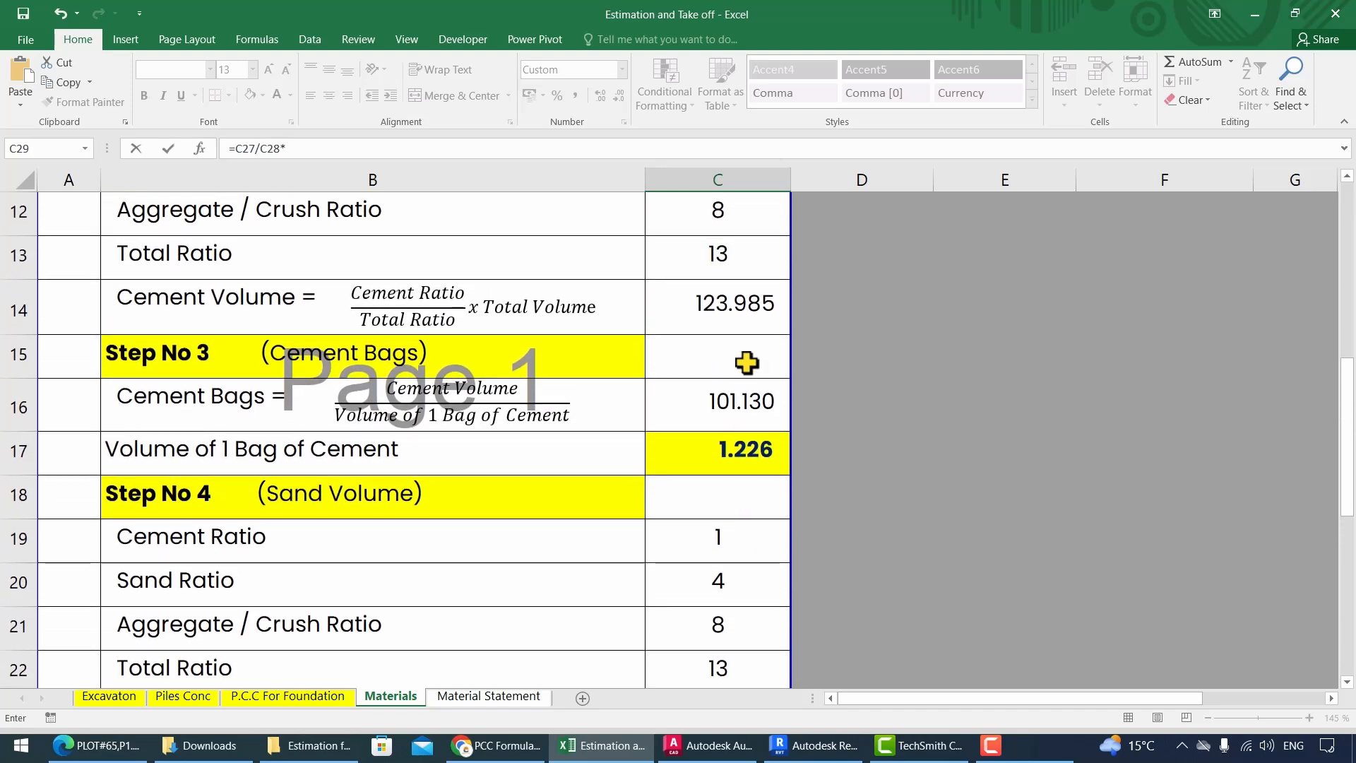
{"action": "left_click", "coordinate": [723, 302]}
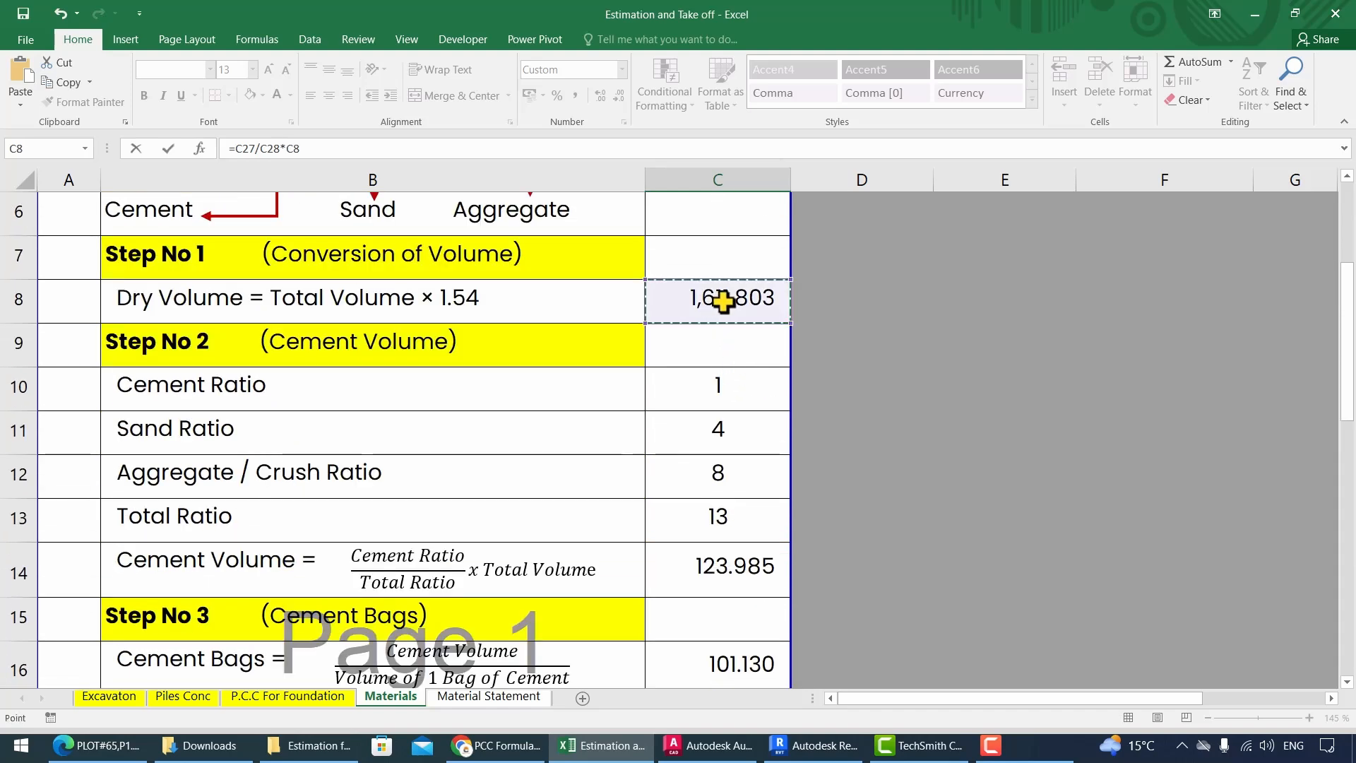
{"action": "key", "text": "Return"}
On the Material Statement sheet, calculate the PCC cement bags in I4 with =(D4/(D4+F4+H4)*C4*1.54/1.226).
{"action": "key", "text": "ctrl+Page_Down"}
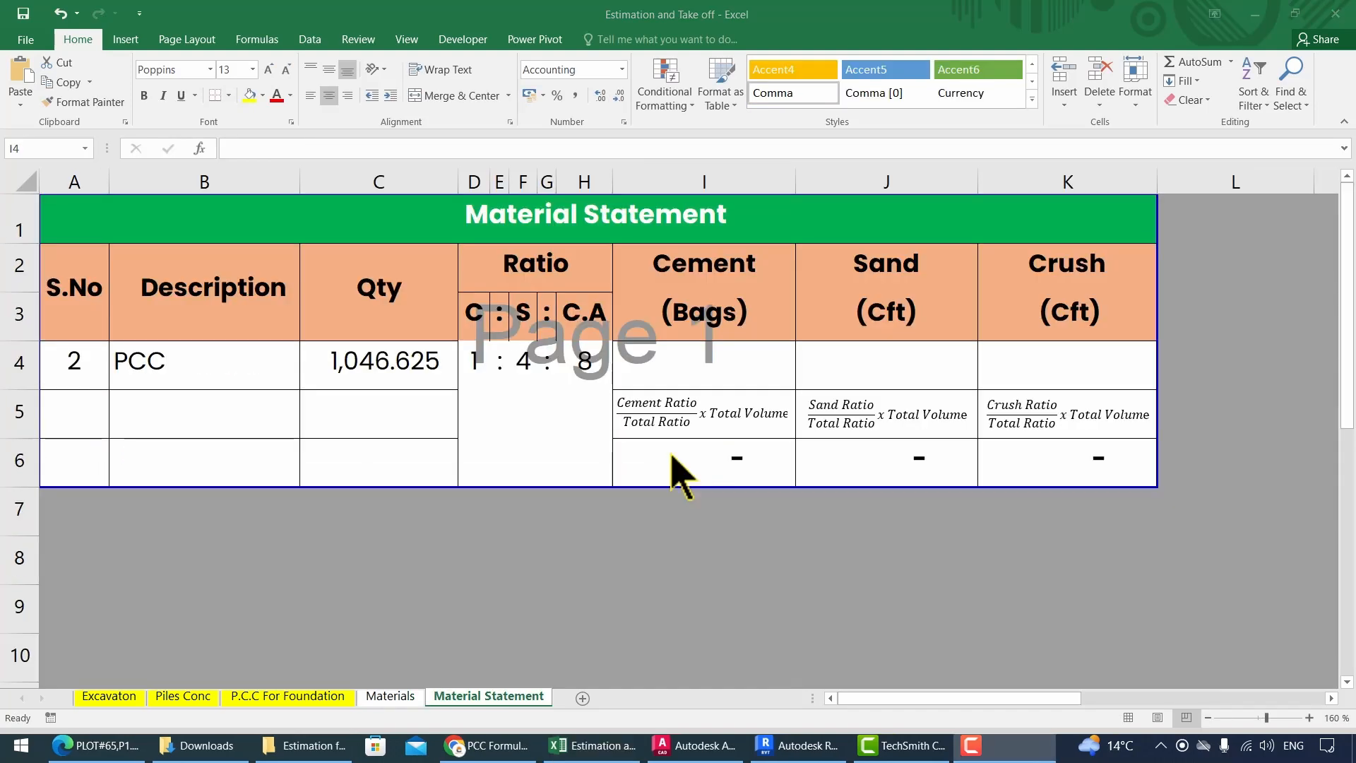
{"action": "left_click", "coordinate": [695, 364]}
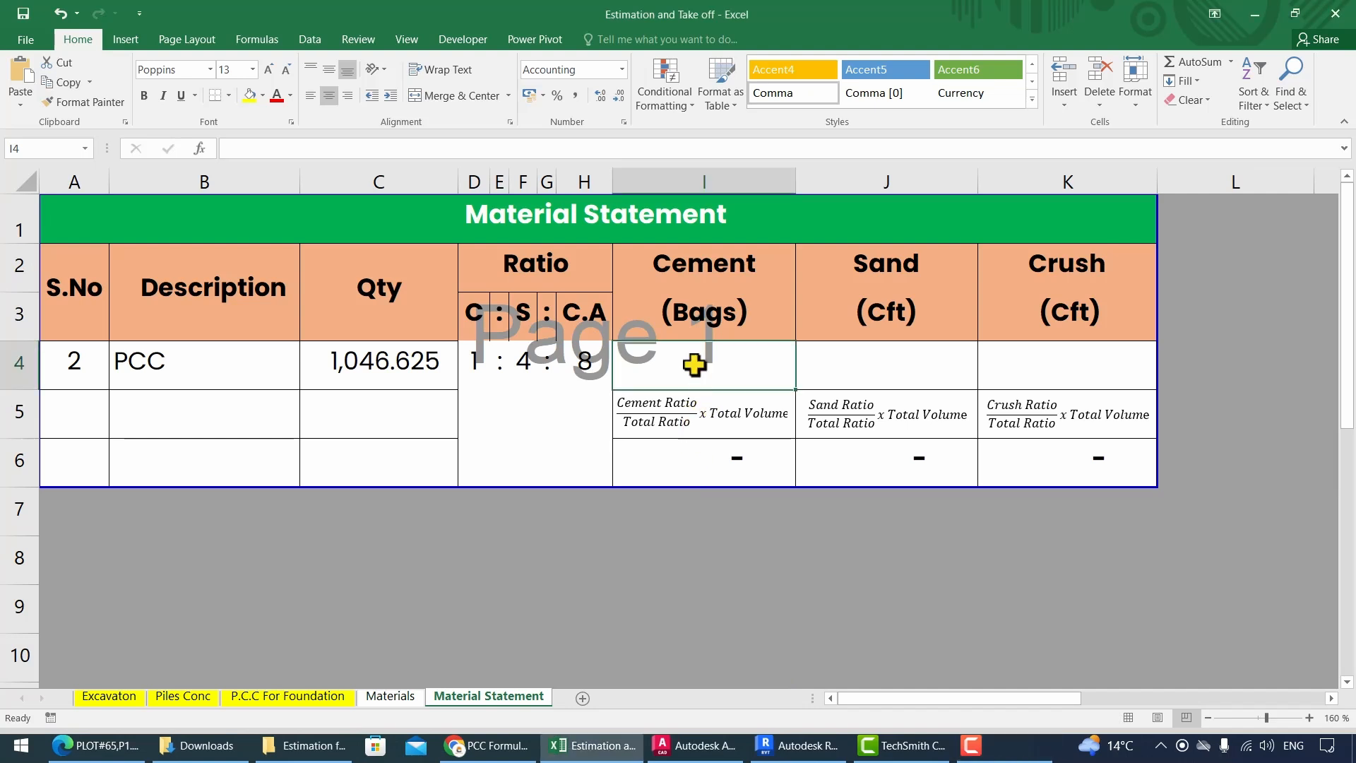
{"action": "type", "text": "="}
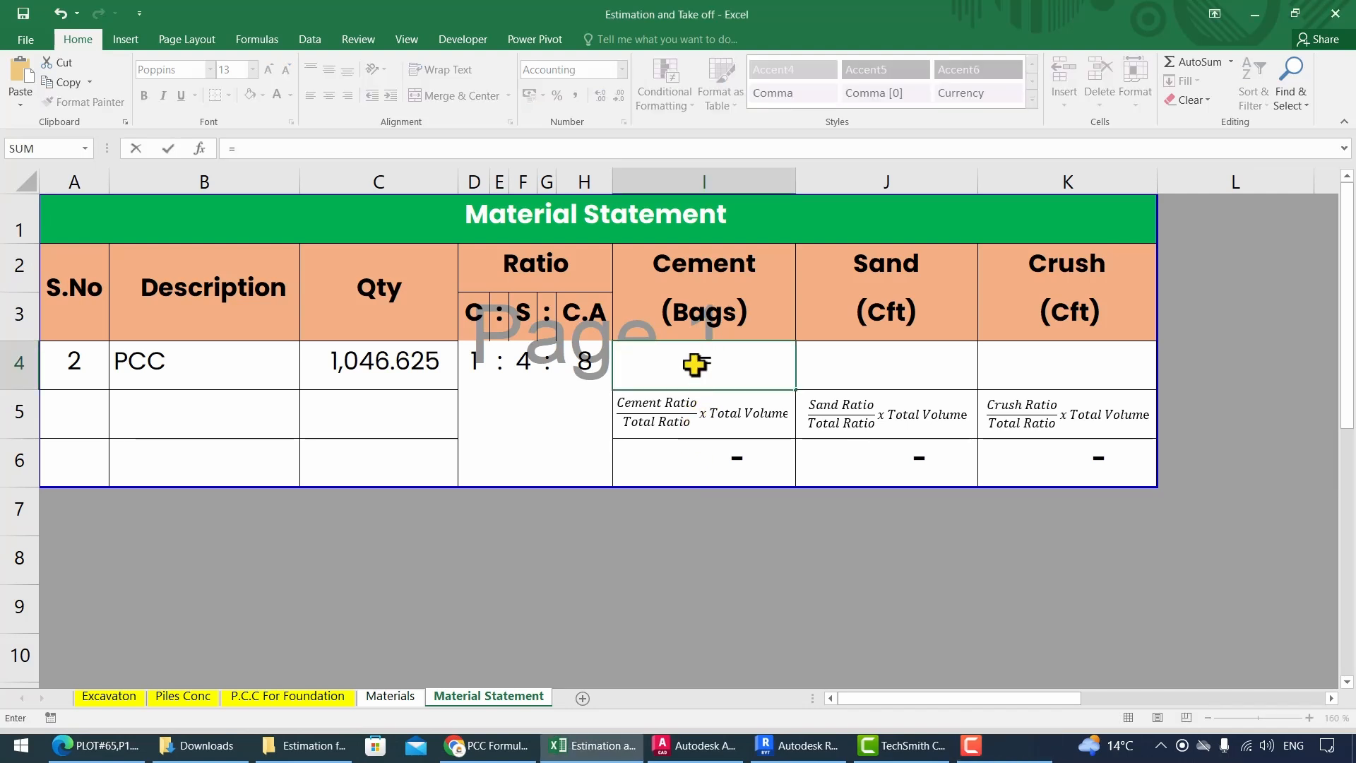
{"action": "type", "text": "("}
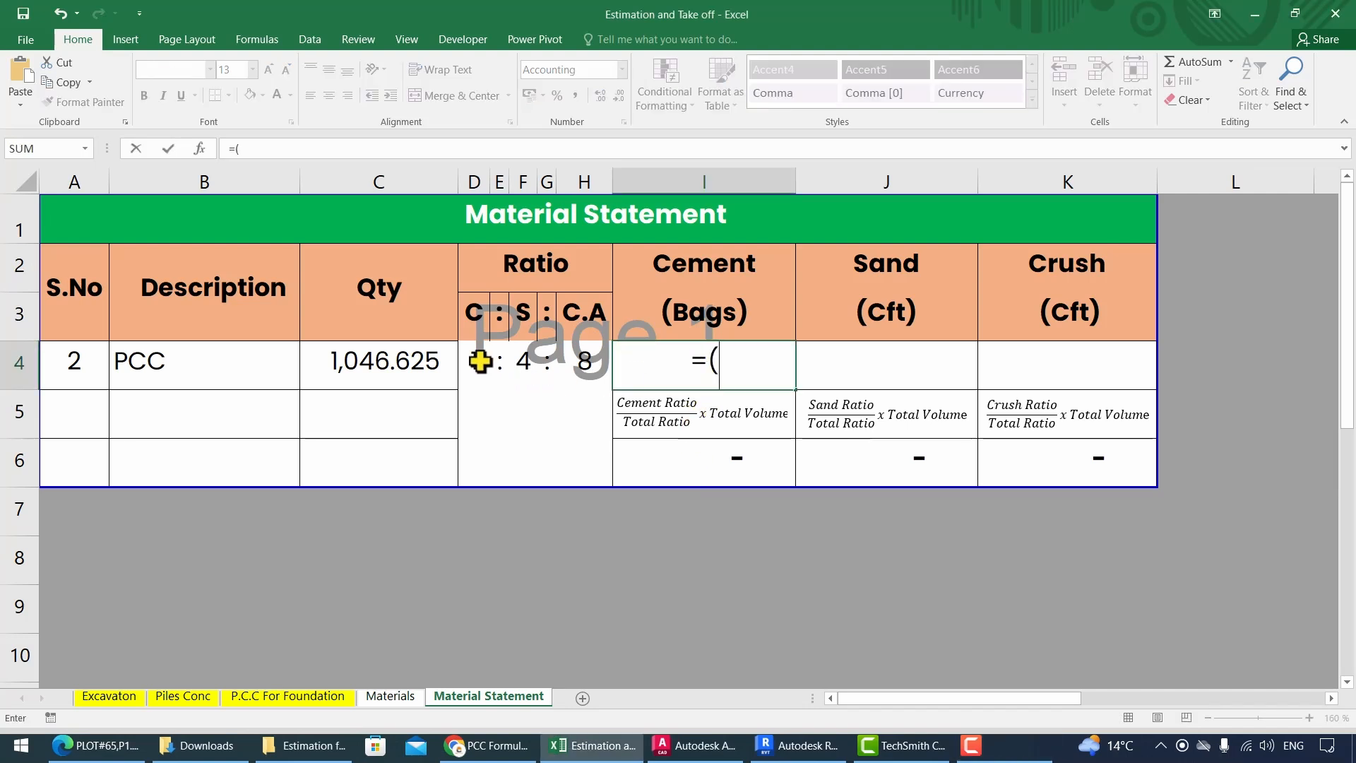
{"action": "left_click", "coordinate": [478, 361]}
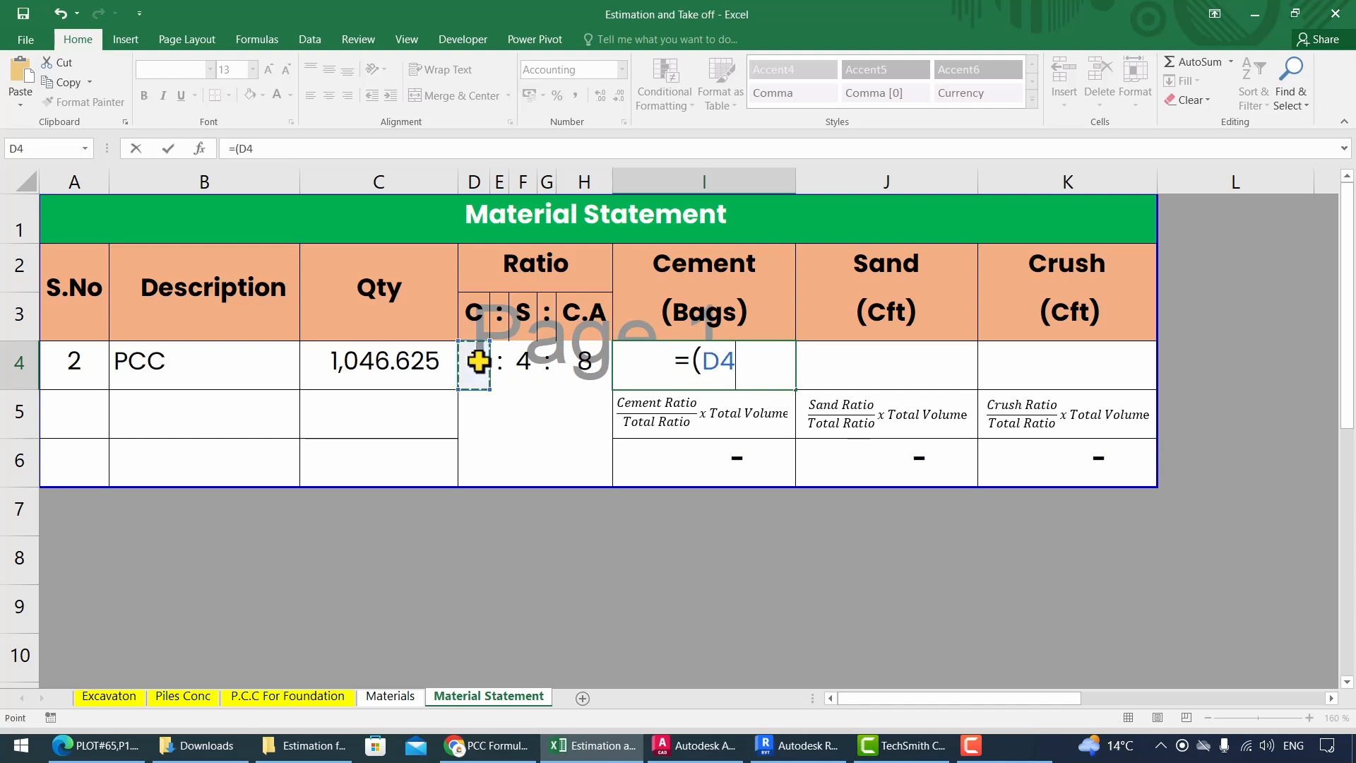
{"action": "type", "text": "/("}
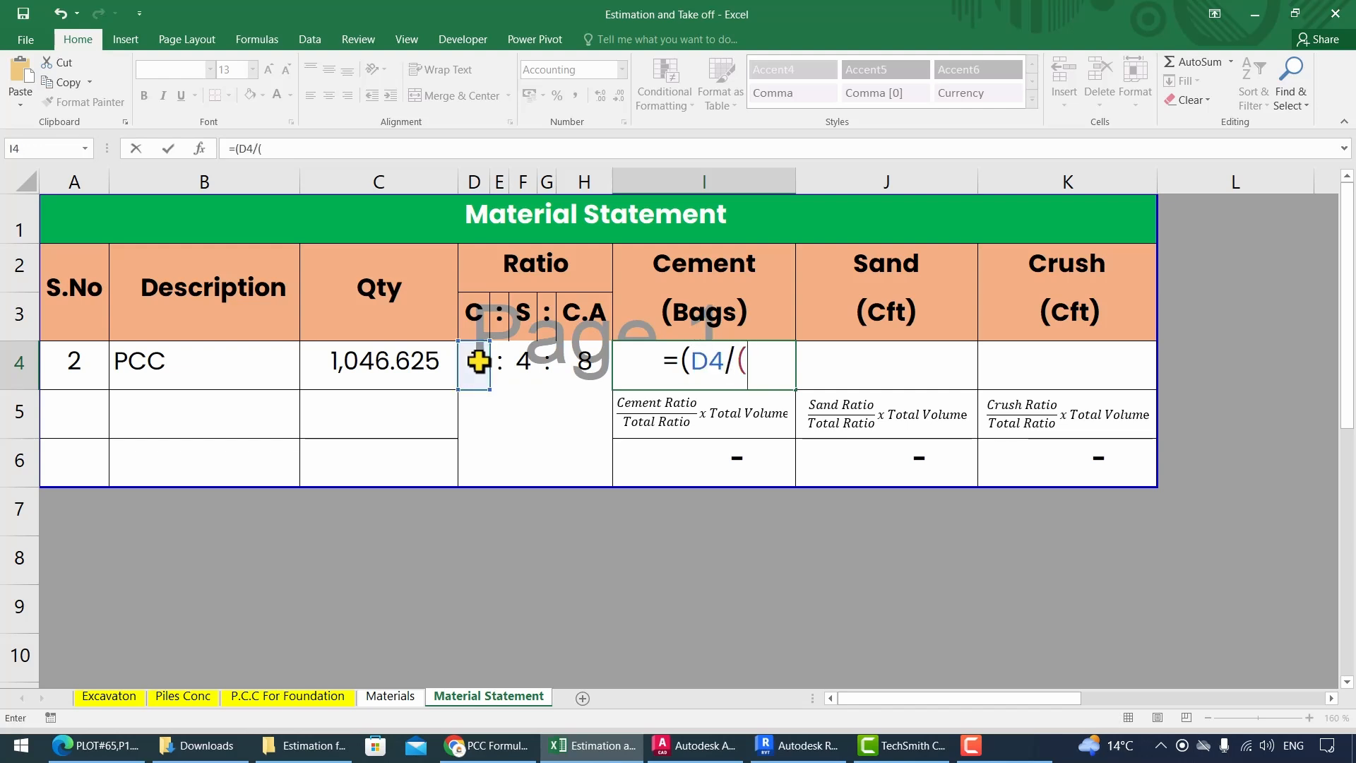
{"action": "left_click", "coordinate": [479, 362]}
{"action": "type", "text": "+"}
{"action": "left_click", "coordinate": [526, 360]}
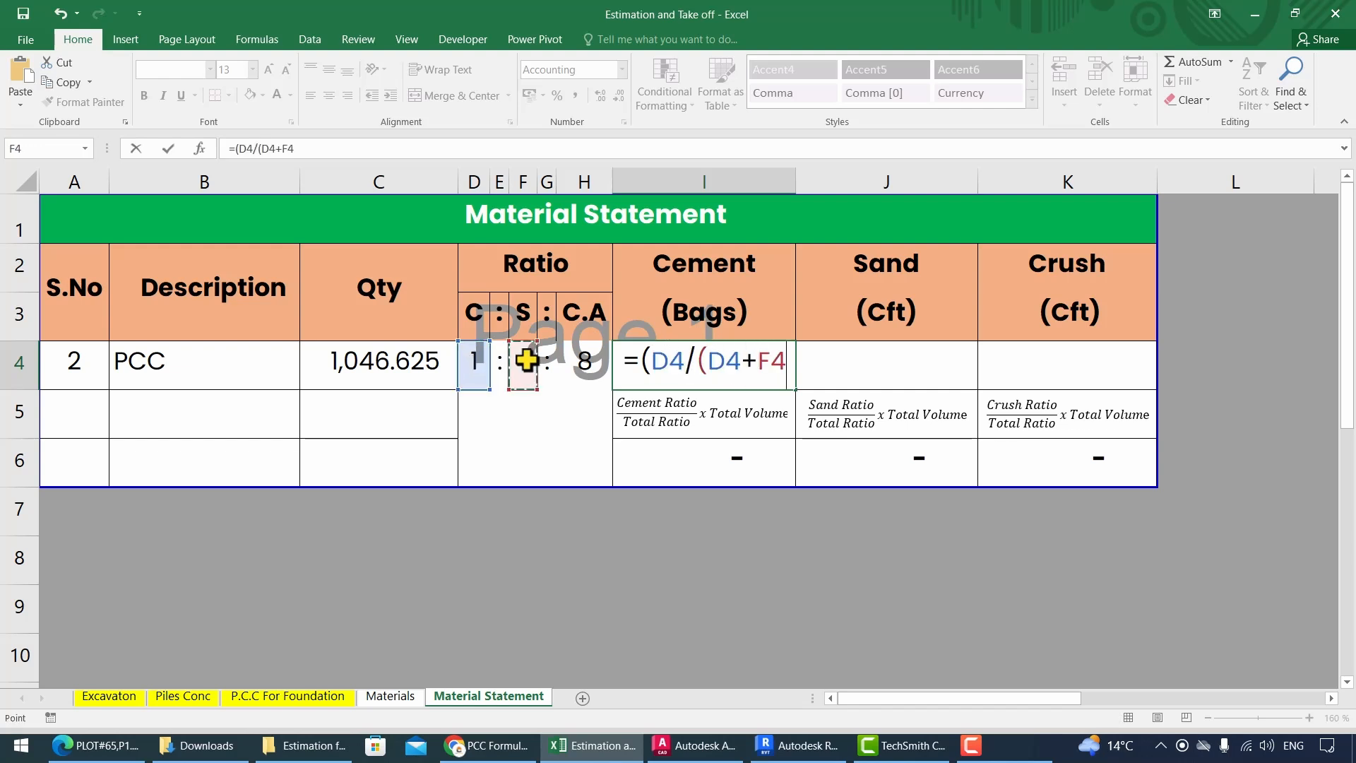
{"action": "type", "text": "+"}
{"action": "left_click", "coordinate": [586, 365]}
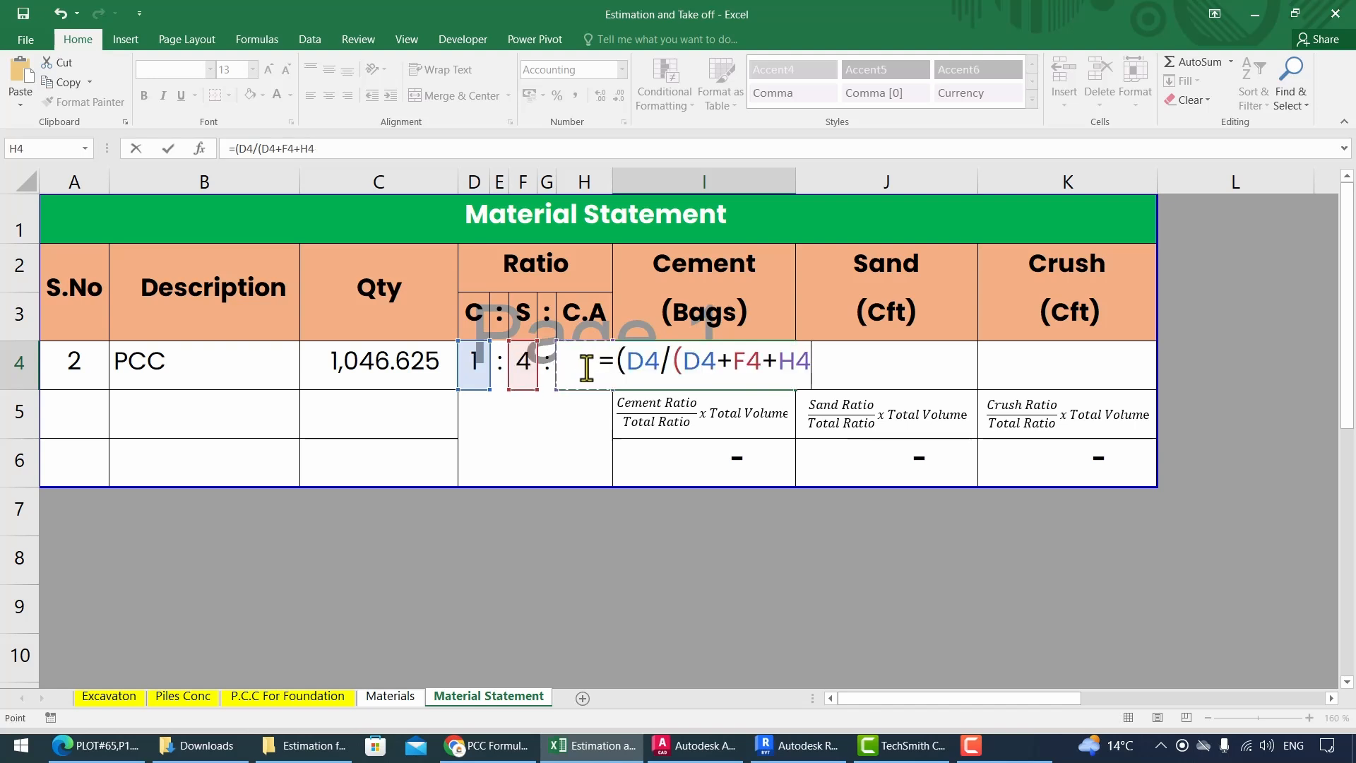
{"action": "type", "text": ")"}
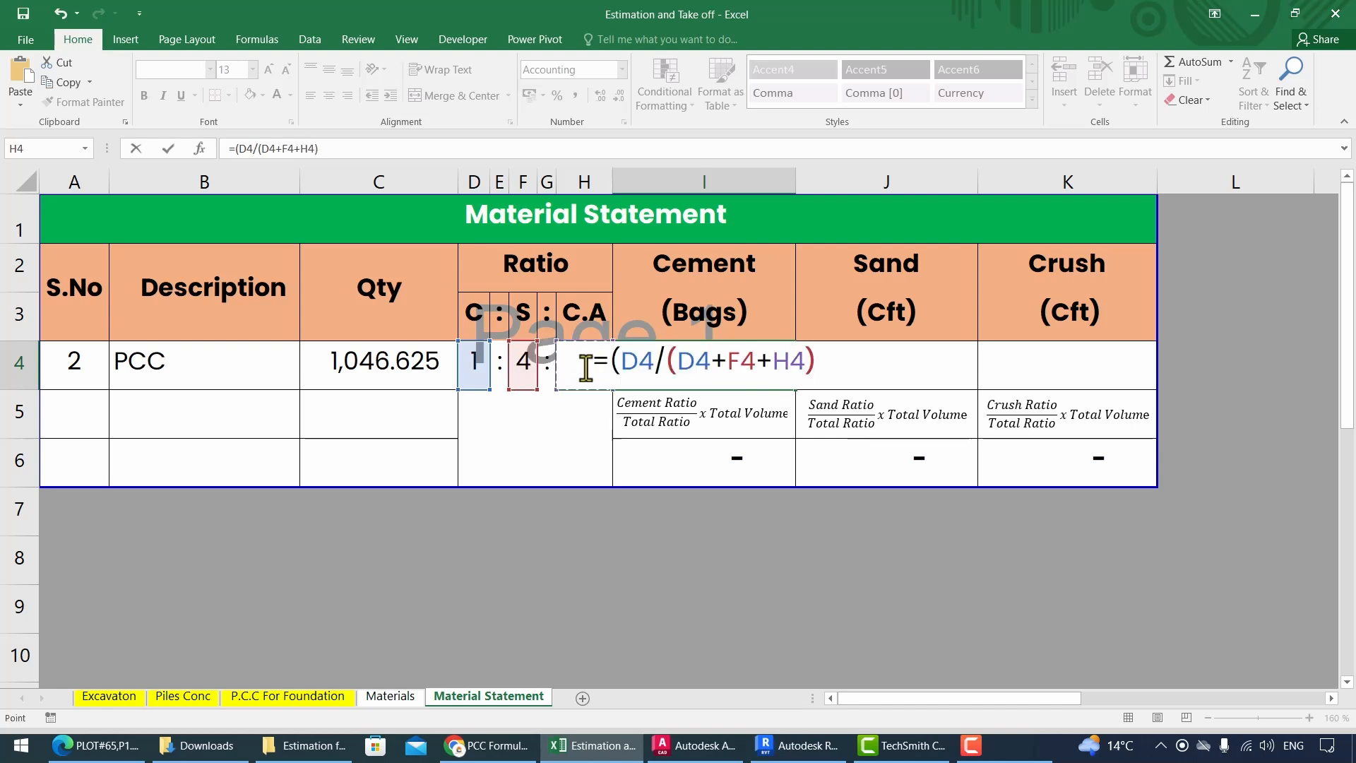
{"action": "type", "text": "*"}
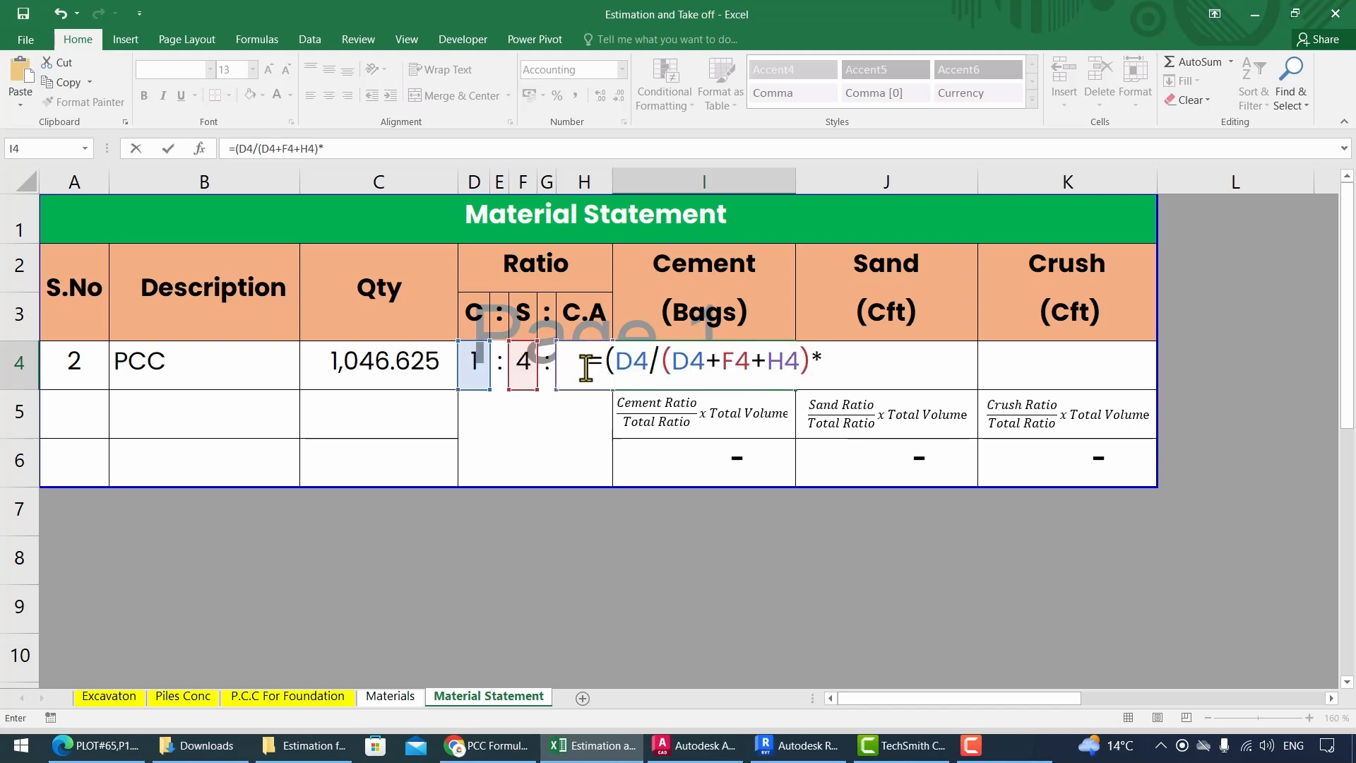
{"action": "left_click", "coordinate": [408, 364]}
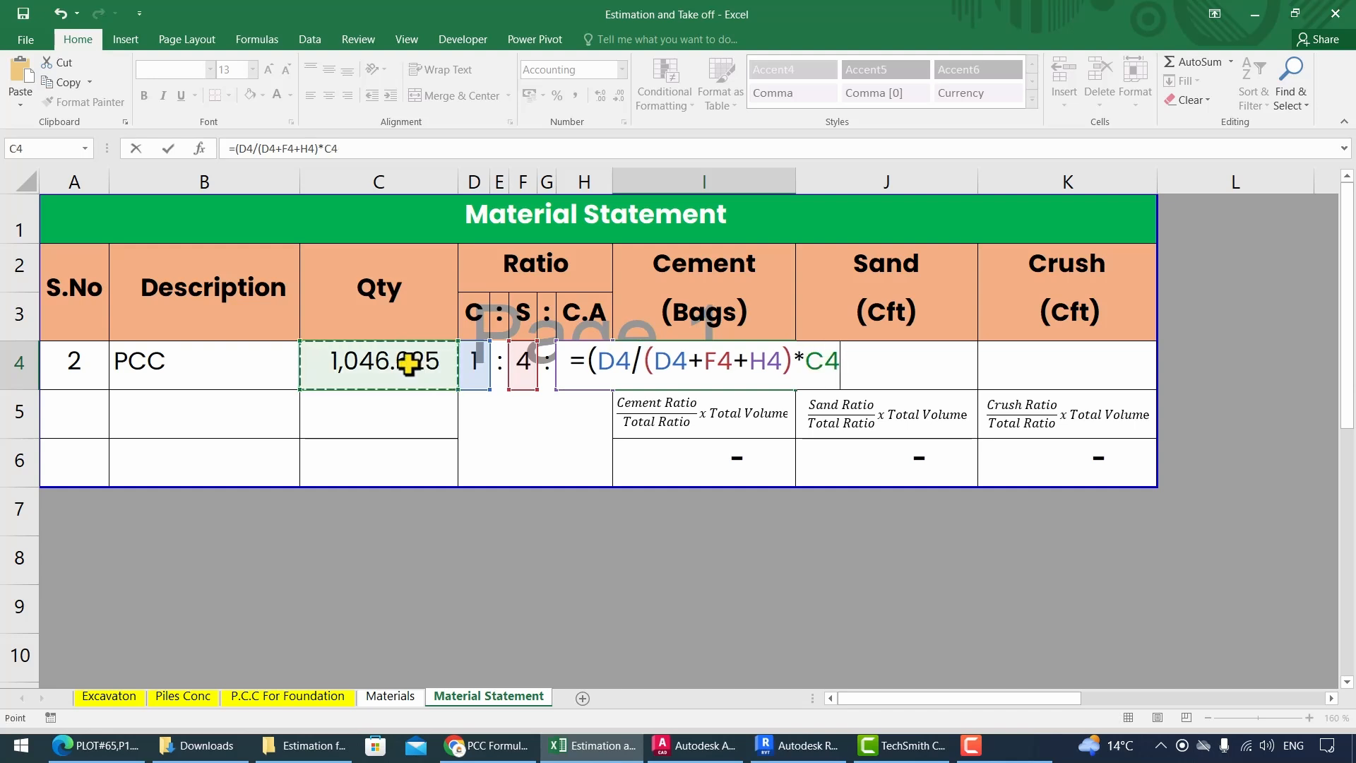
{"action": "type", "text": "*1.54"}
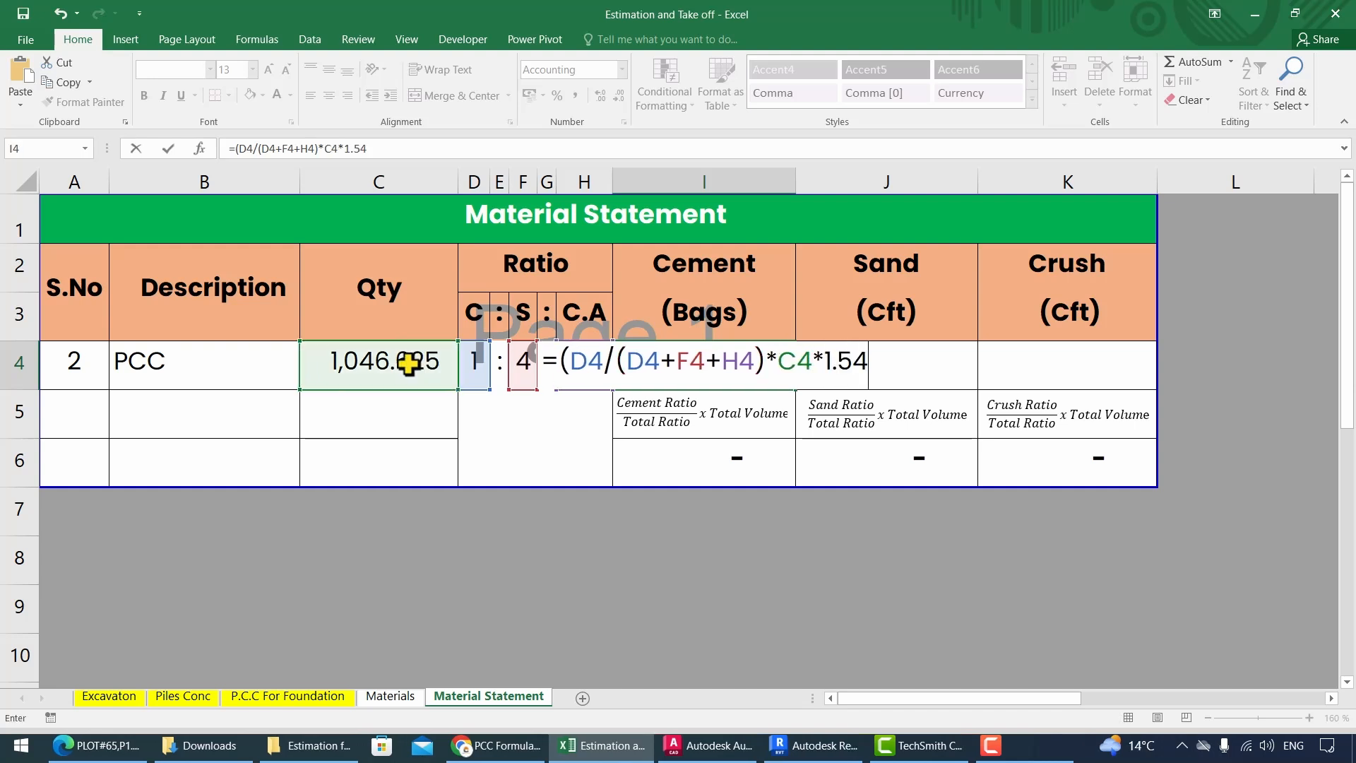
{"action": "type", "text": "/"}
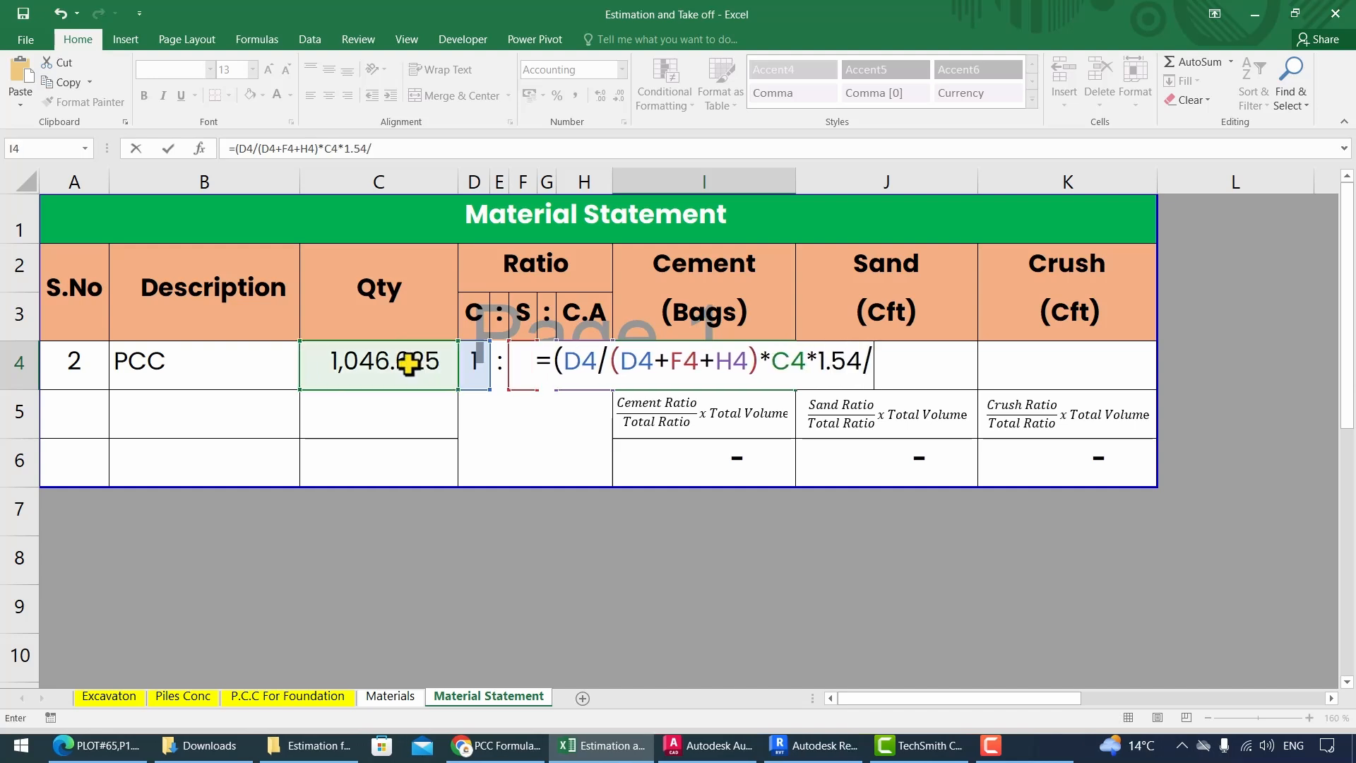
{"action": "type", "text": "1.226"}
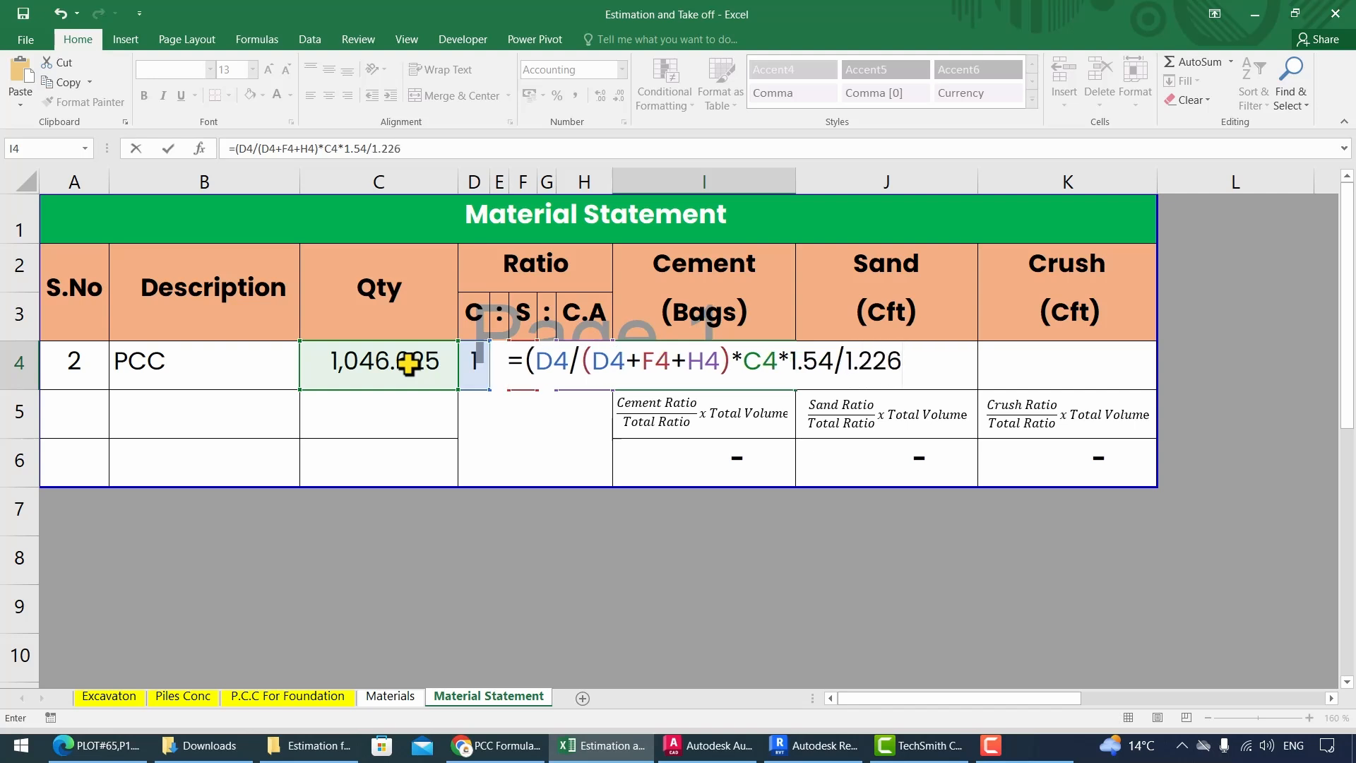
{"action": "key", "text": "Return"}
{"action": "key", "text": "Return"}
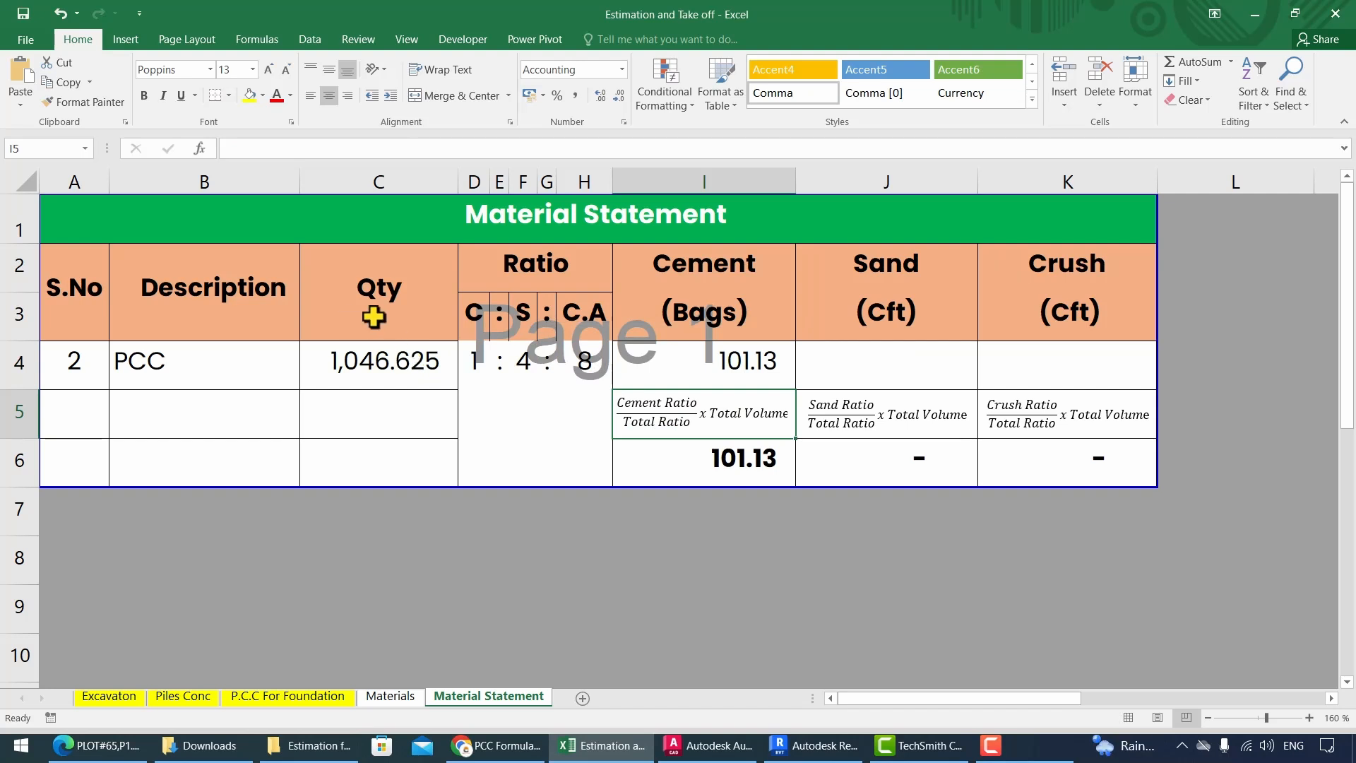
Calculate the PCC sand quantity in J4 with the formula =(F4/(D4+F4+H4)*C4*1.54).
{"action": "left_click", "coordinate": [834, 370]}
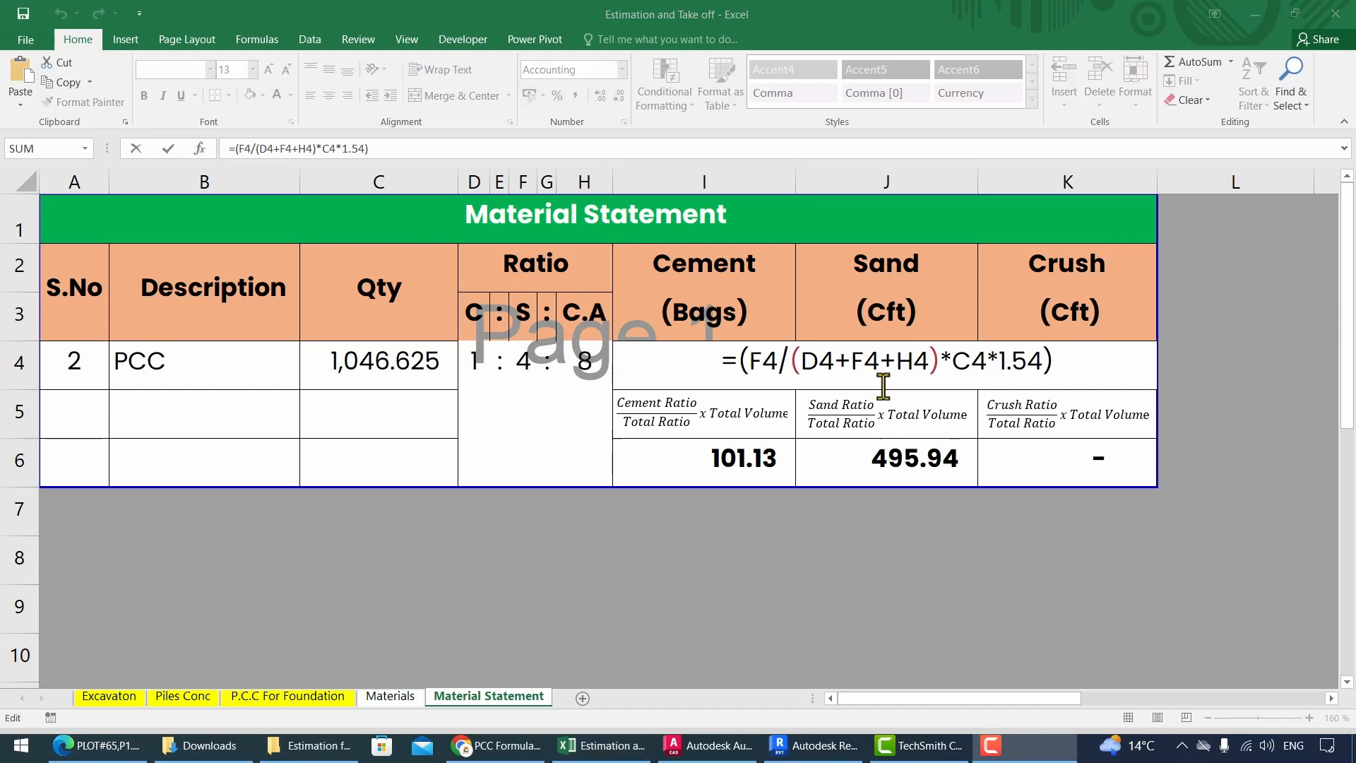
{"action": "left_click", "coordinate": [1055, 370]}
{"action": "key", "text": "Escape"}
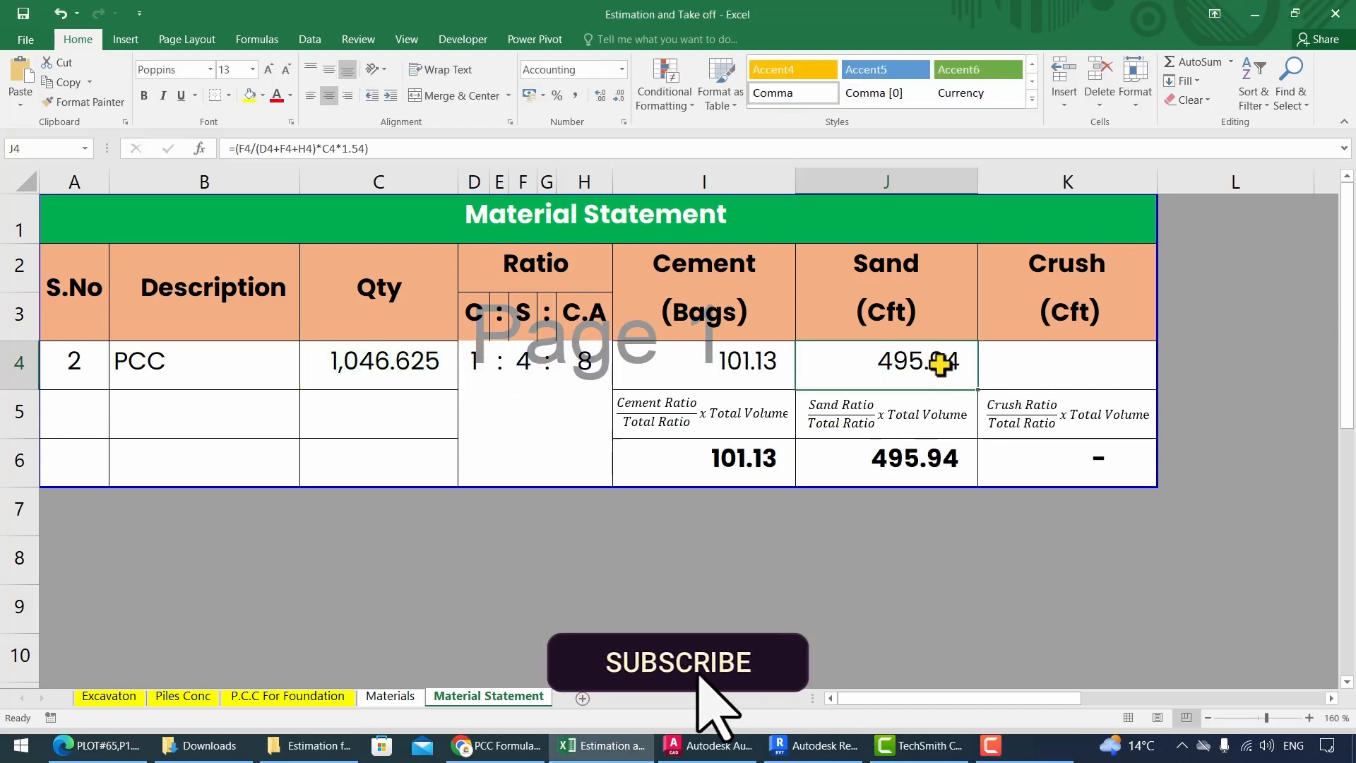
Calculate the PCC crush quantity in K4 with =(H4/(D4+F4+H4)*C4*1.54), accepting the proposed formula correction.
{"action": "double_click", "coordinate": [1028, 367]}
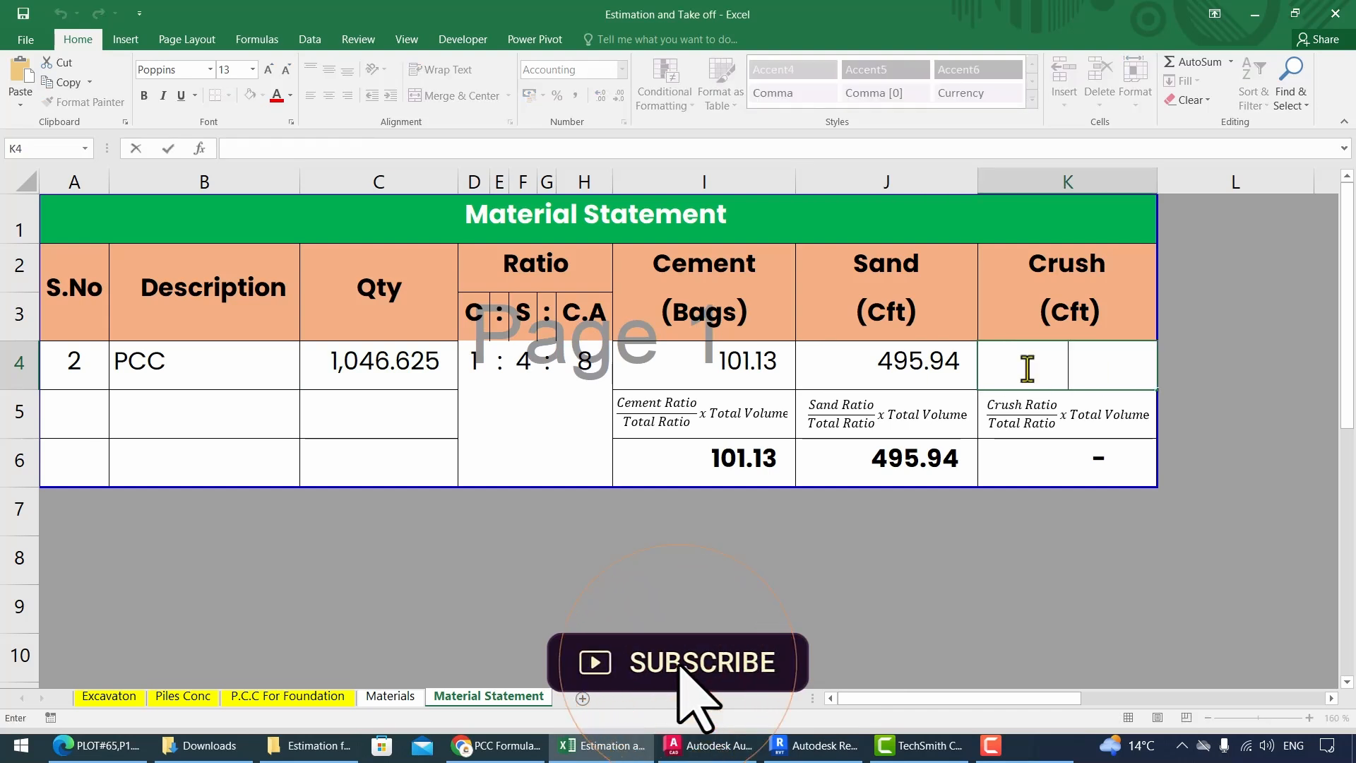
{"action": "type", "text": "="}
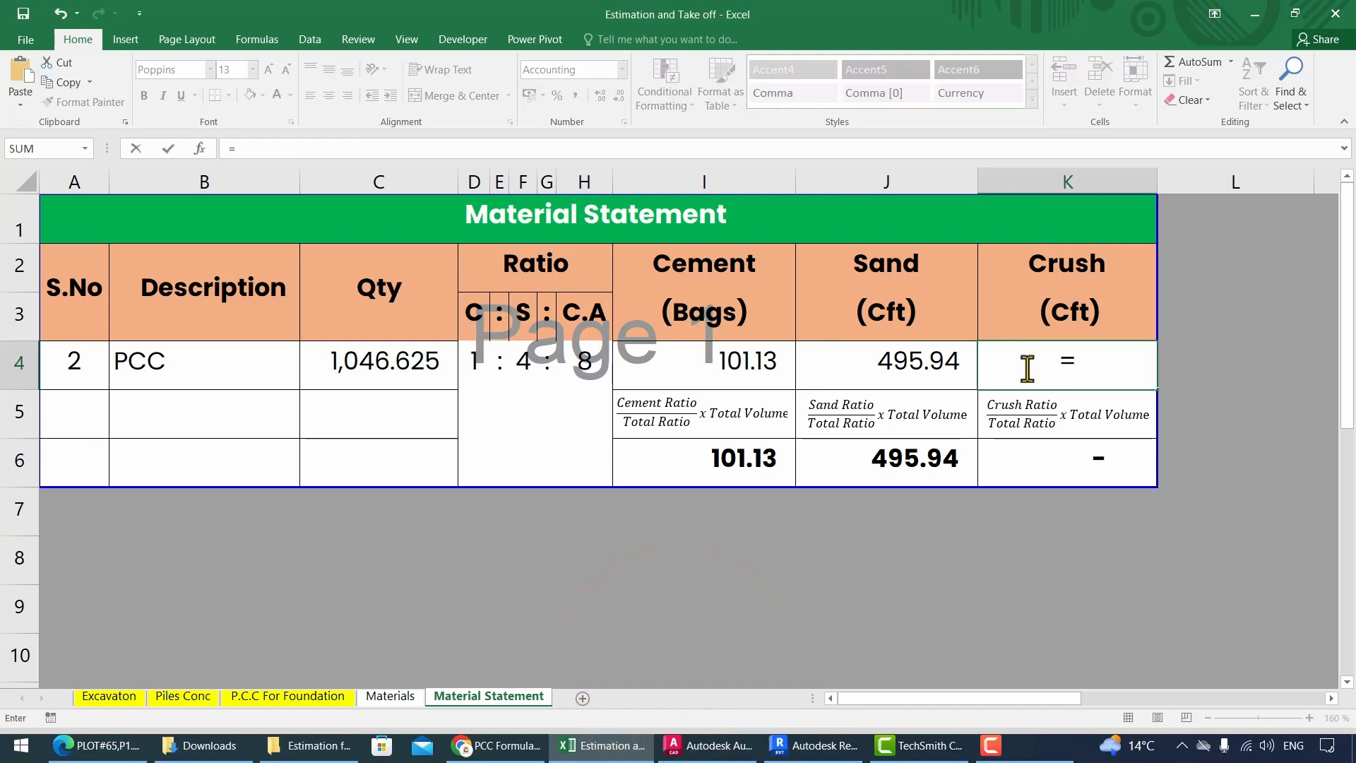
{"action": "type", "text": "=(H4/(D4+F4+H4)*C4*1.54)"}
{"action": "key", "text": "Return"}
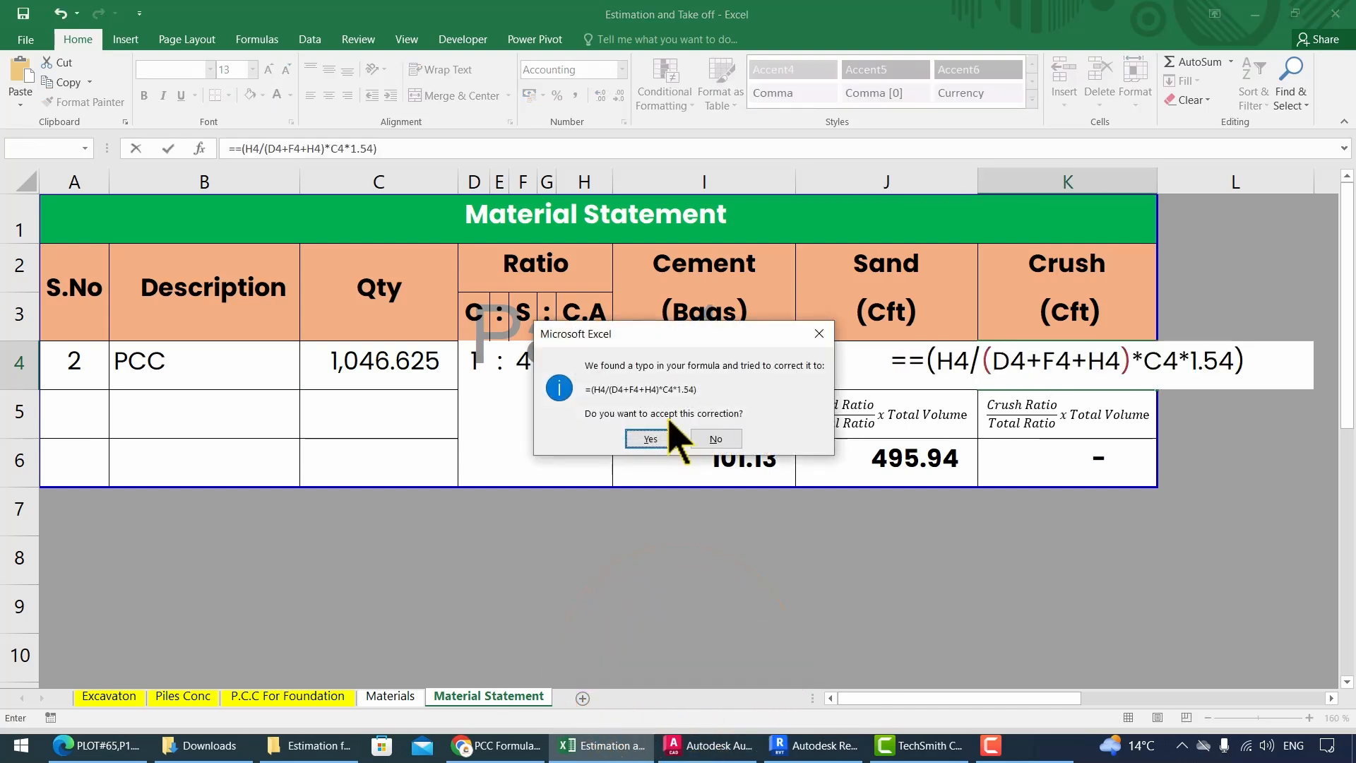
{"action": "left_click", "coordinate": [661, 435]}
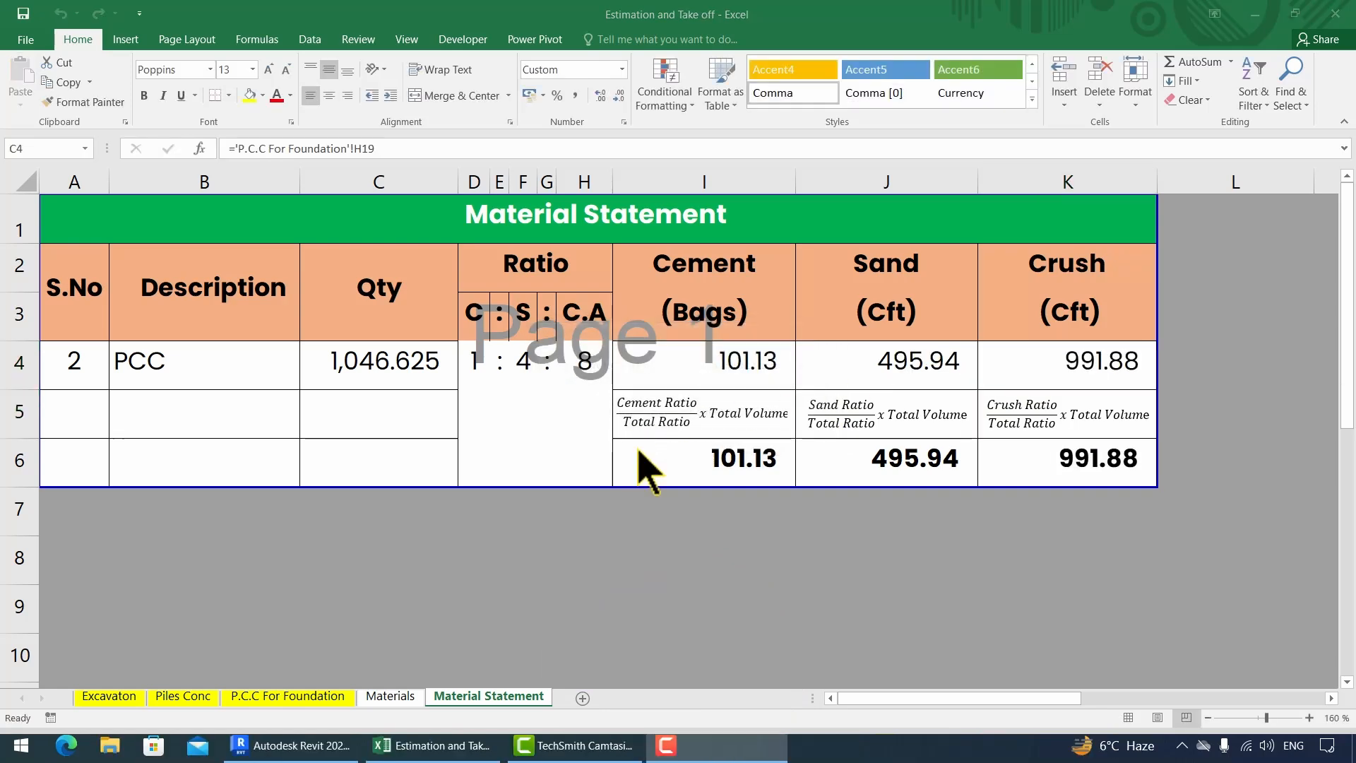
Switch to Revit and create a new material takeoff for the Floors category named "PCC Floor Calcualtion material".
{"action": "left_click", "coordinate": [329, 747]}
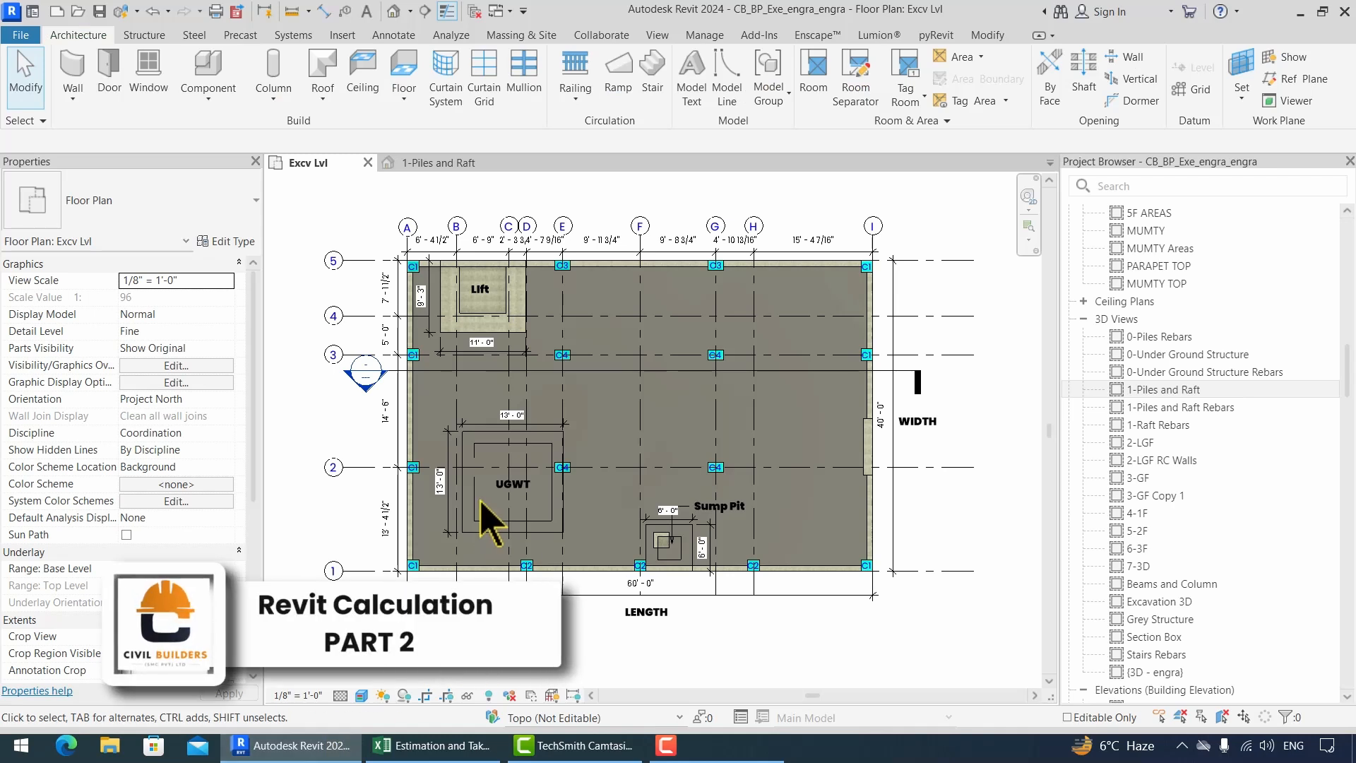
{"action": "left_click", "coordinate": [659, 36]}
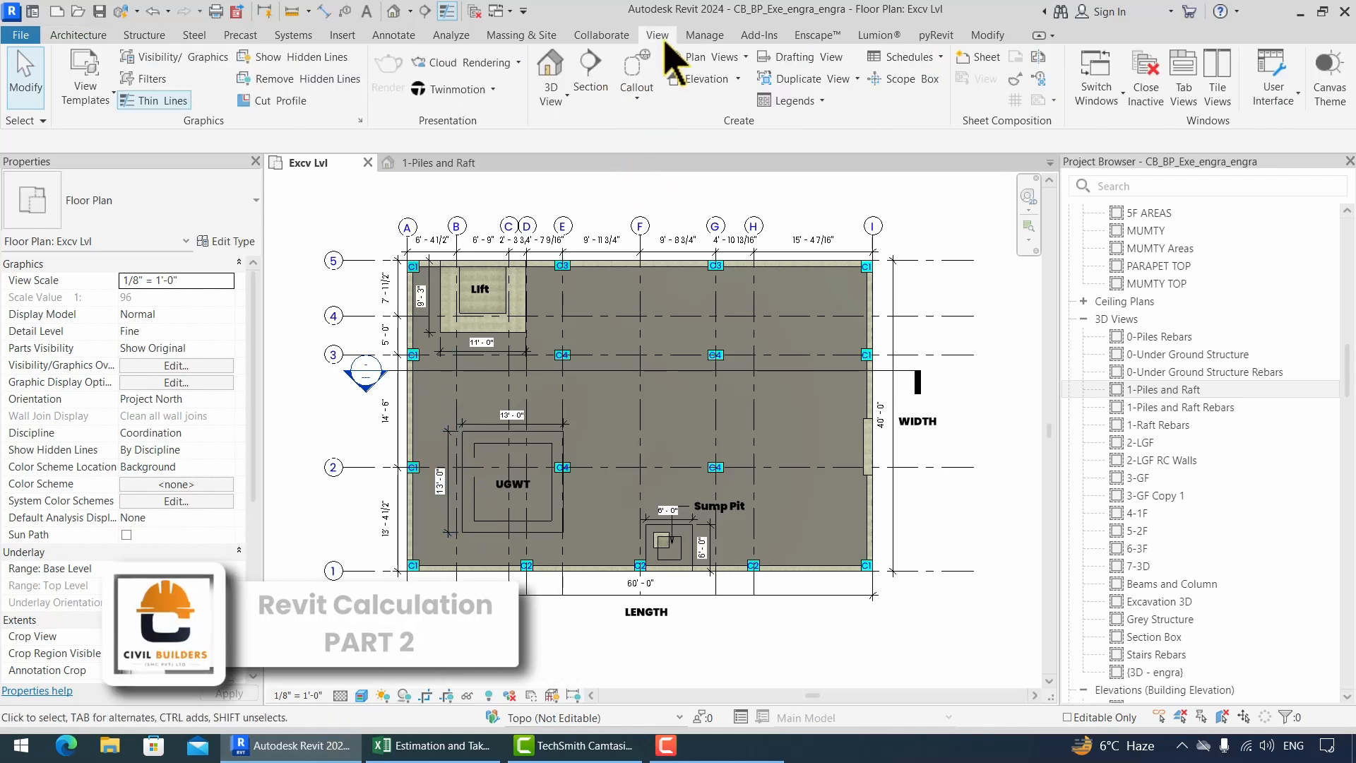
{"action": "left_click", "coordinate": [937, 61]}
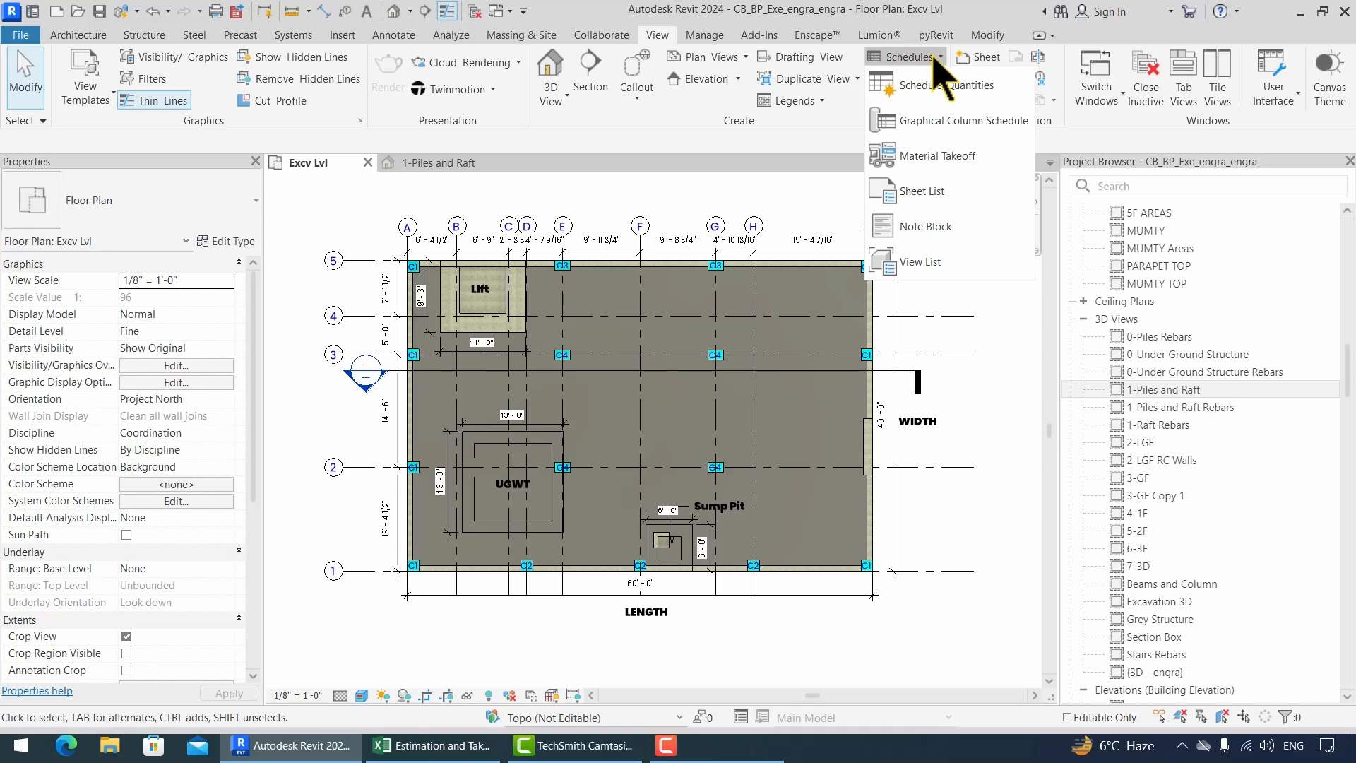
{"action": "left_click", "coordinate": [947, 164]}
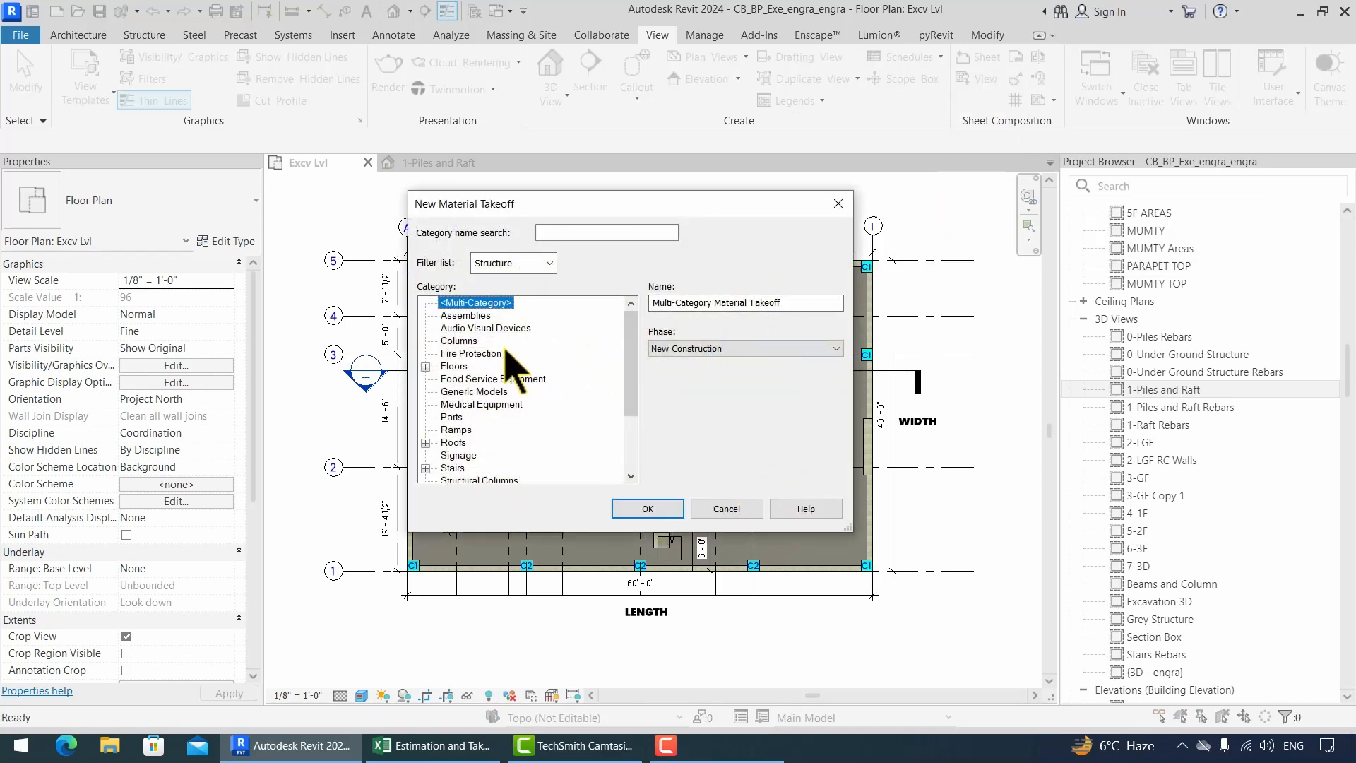
{"action": "left_click", "coordinate": [466, 341]}
{"action": "left_click", "coordinate": [454, 365]}
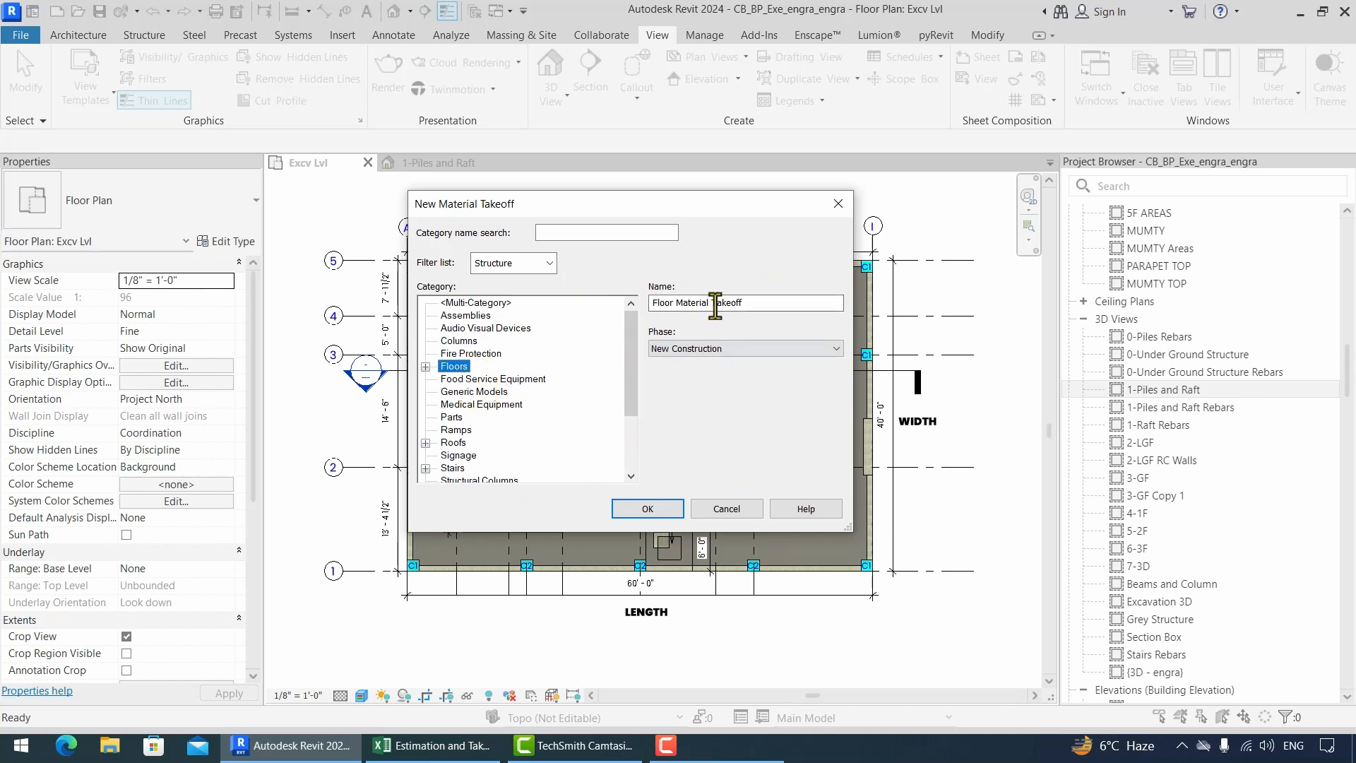
{"action": "left_click", "coordinate": [770, 303]}
{"action": "left_click_drag", "start_coordinate": [769, 303], "coordinate": [586, 308]}
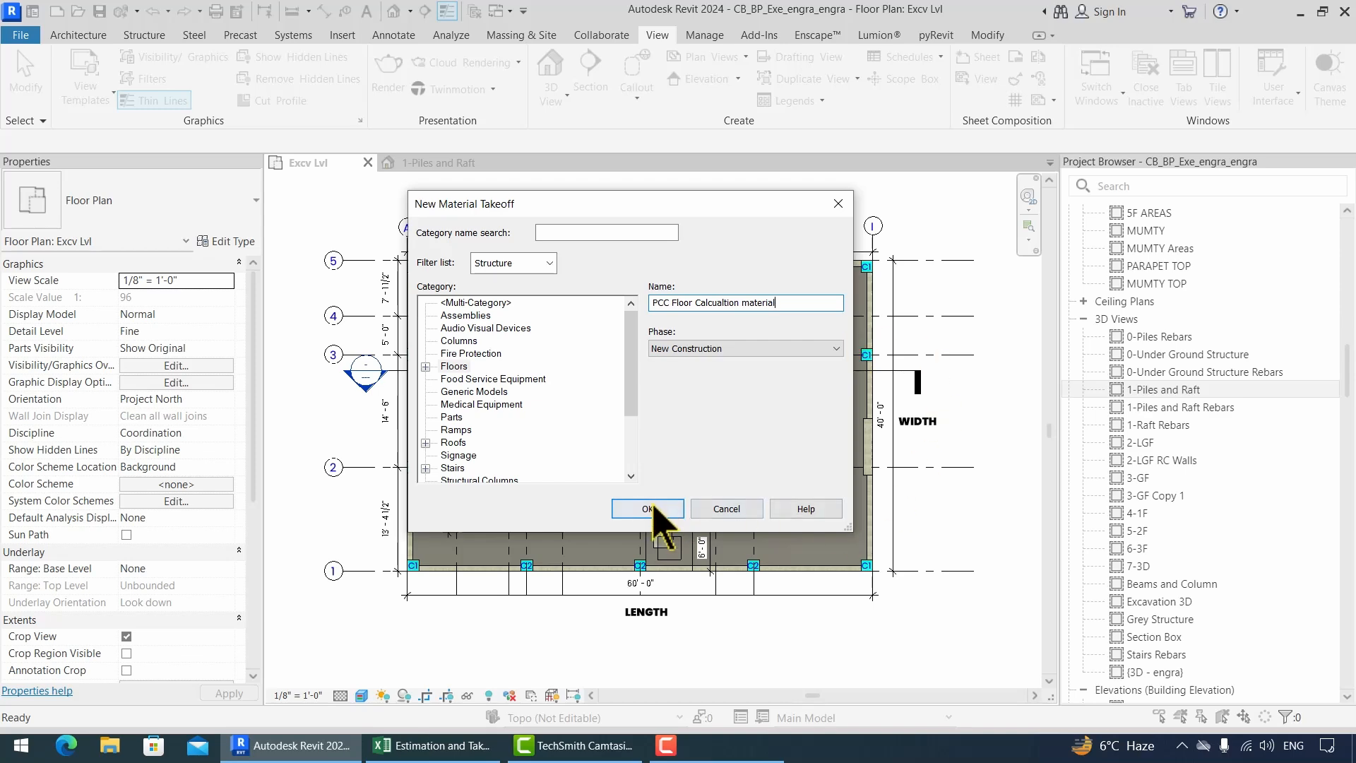
{"action": "left_click", "coordinate": [655, 510]}
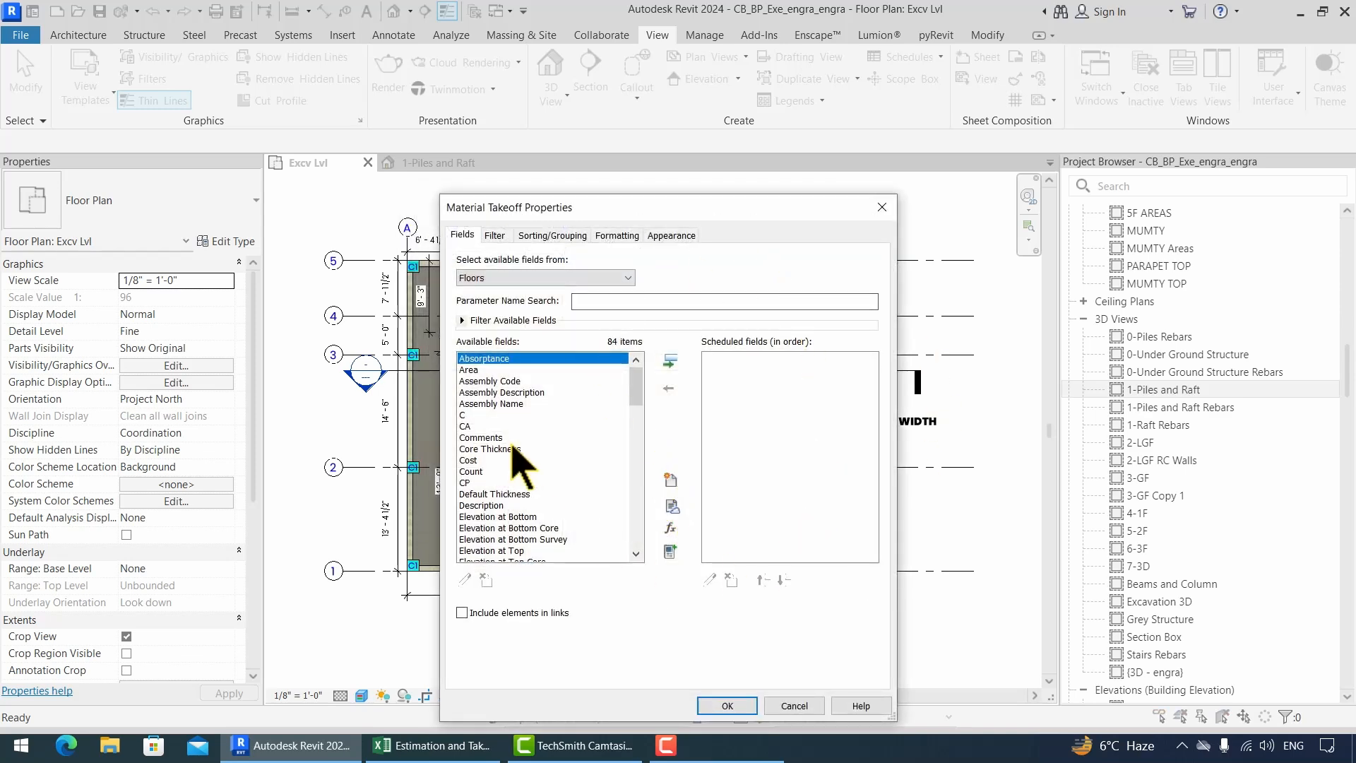
Add the Mark, Material: Area and Default Thickness fields to the takeoff's scheduled fields.
{"action": "left_click", "coordinate": [487, 381]}
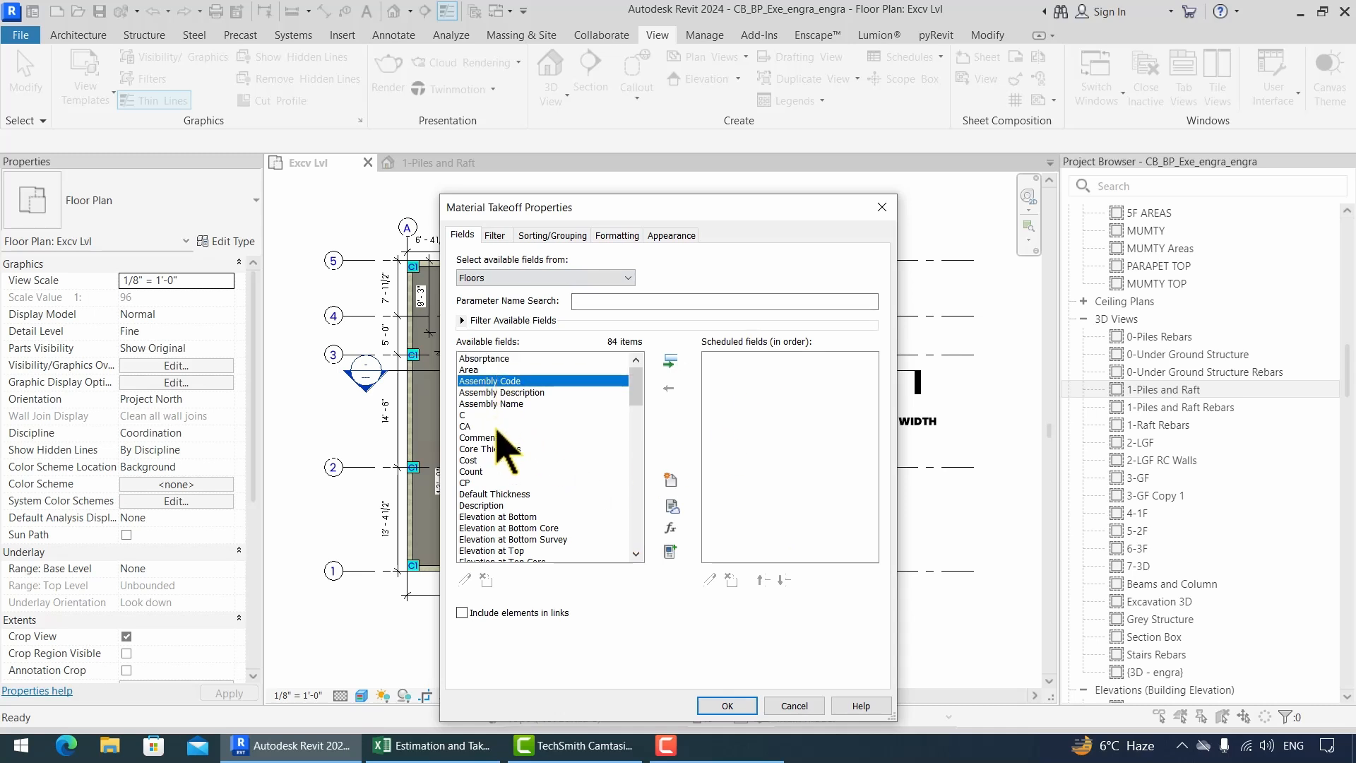
{"action": "scroll", "coordinate": [497, 452], "scroll_direction": "down", "scroll_amount": 9}
{"action": "left_click", "coordinate": [489, 427]}
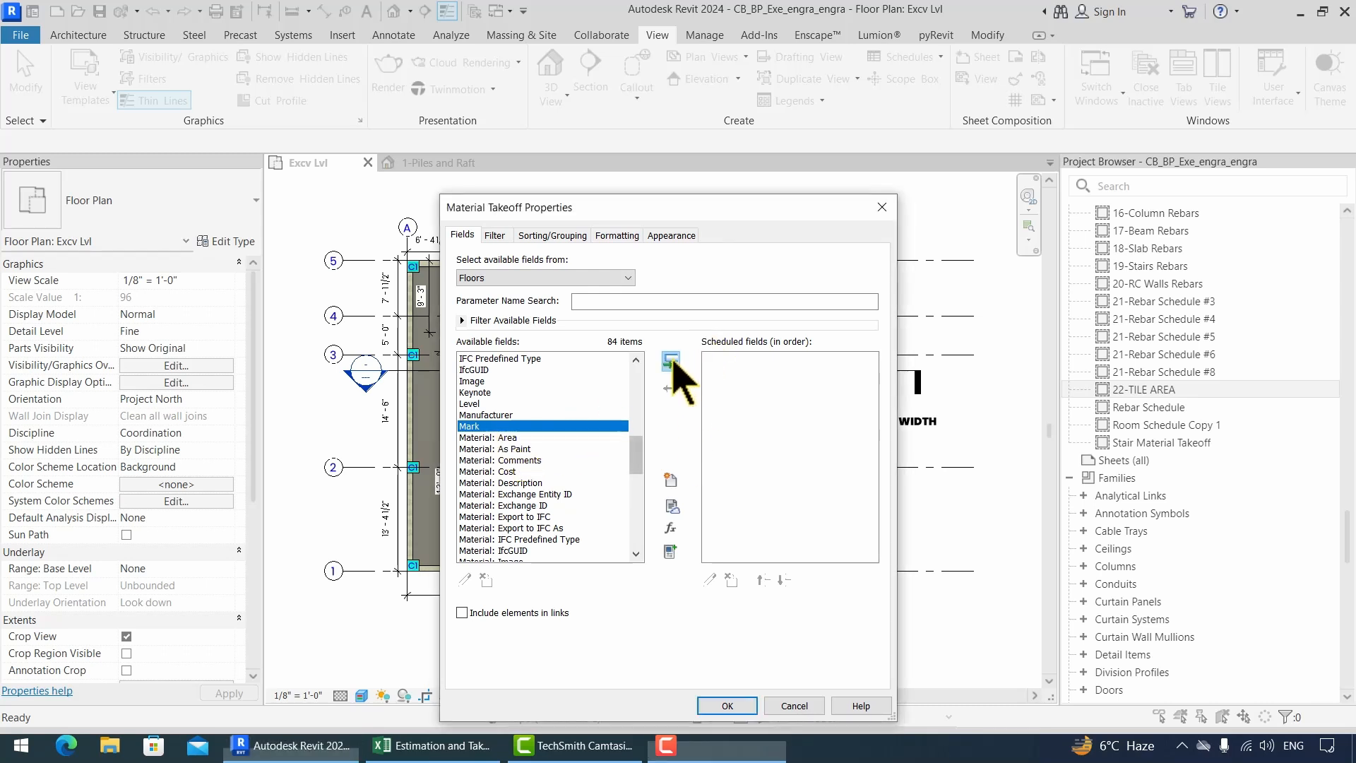
{"action": "left_click", "coordinate": [670, 361]}
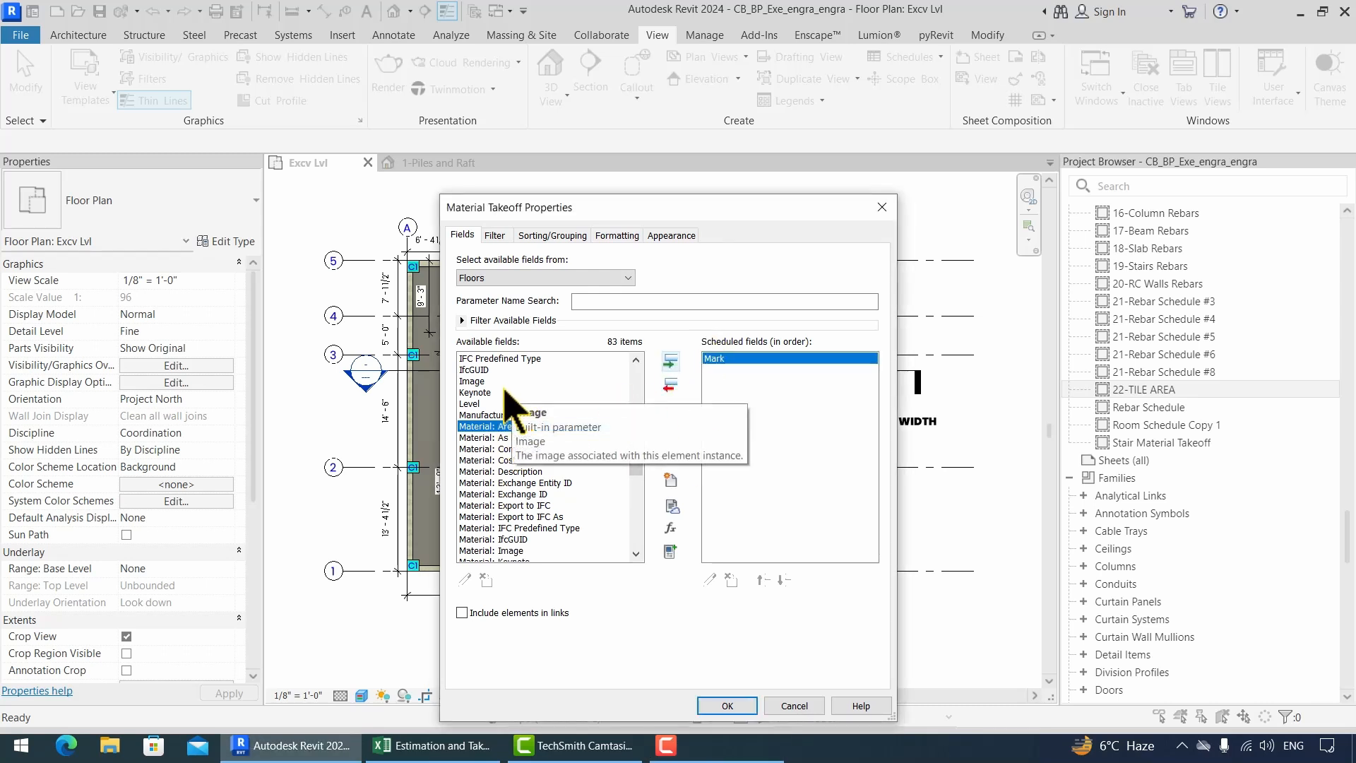
{"action": "left_click", "coordinate": [516, 414]}
{"action": "left_click", "coordinate": [524, 427]}
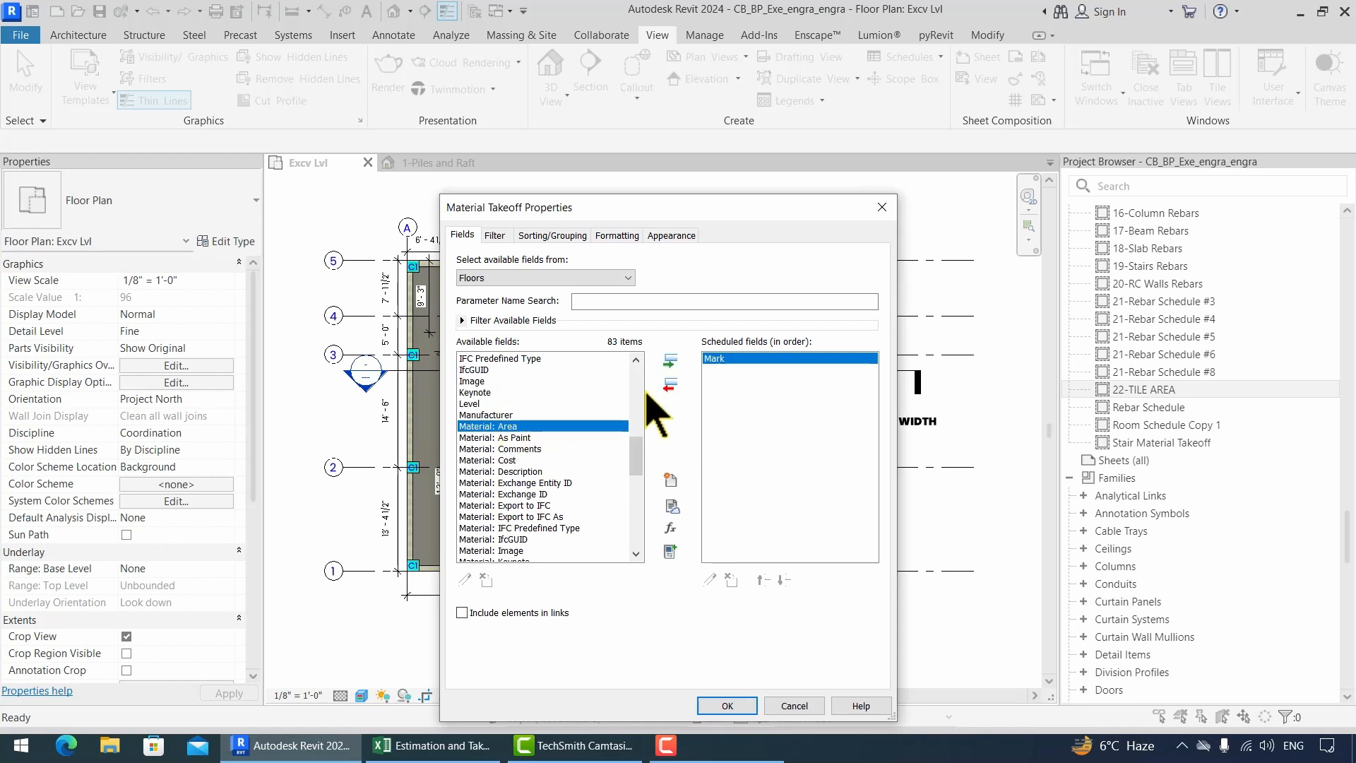
{"action": "left_click", "coordinate": [671, 362]}
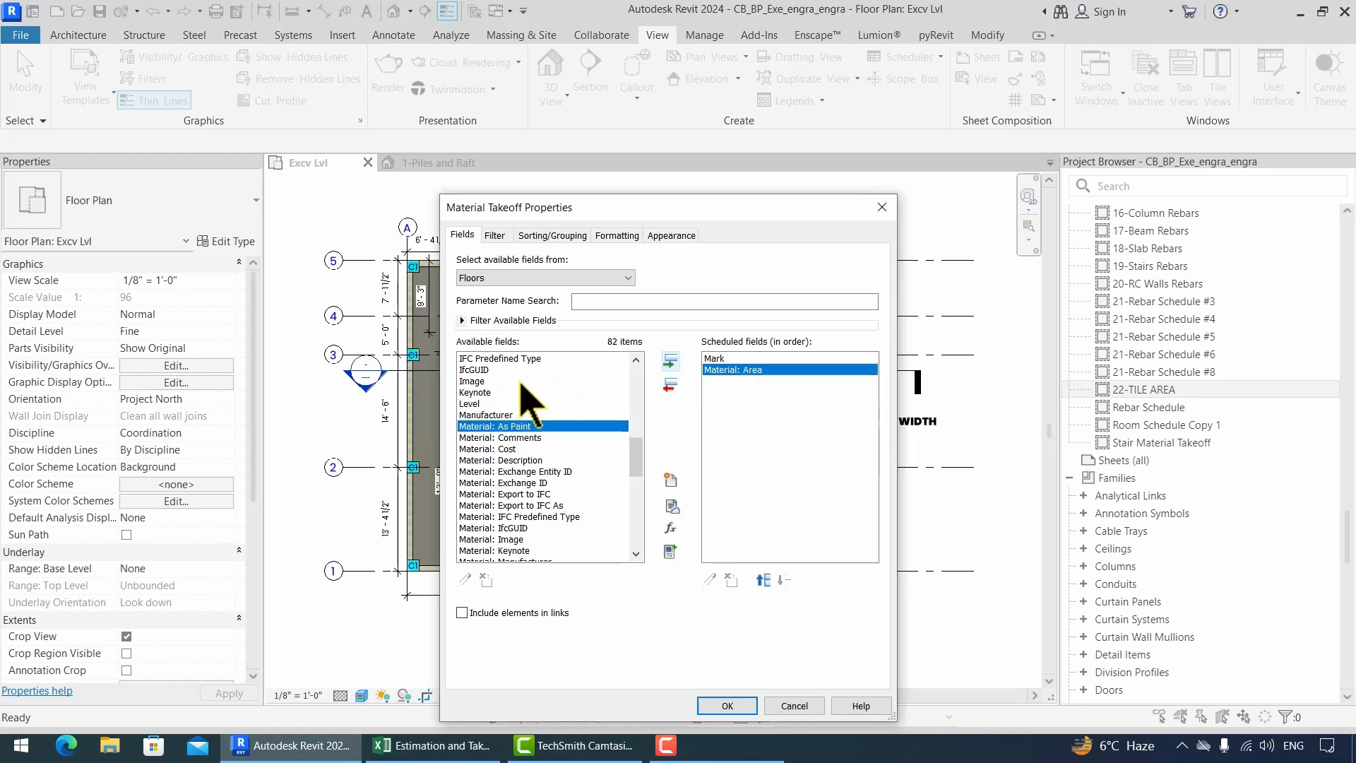
{"action": "left_click", "coordinate": [518, 381]}
{"action": "key", "text": "d"}
{"action": "left_click", "coordinate": [671, 361]}
Add the ratio parameters C, S and CA to the scheduled fields, in that order.
{"action": "left_click", "coordinate": [521, 389]}
{"action": "key", "text": "c"}
{"action": "left_click", "coordinate": [669, 361]}
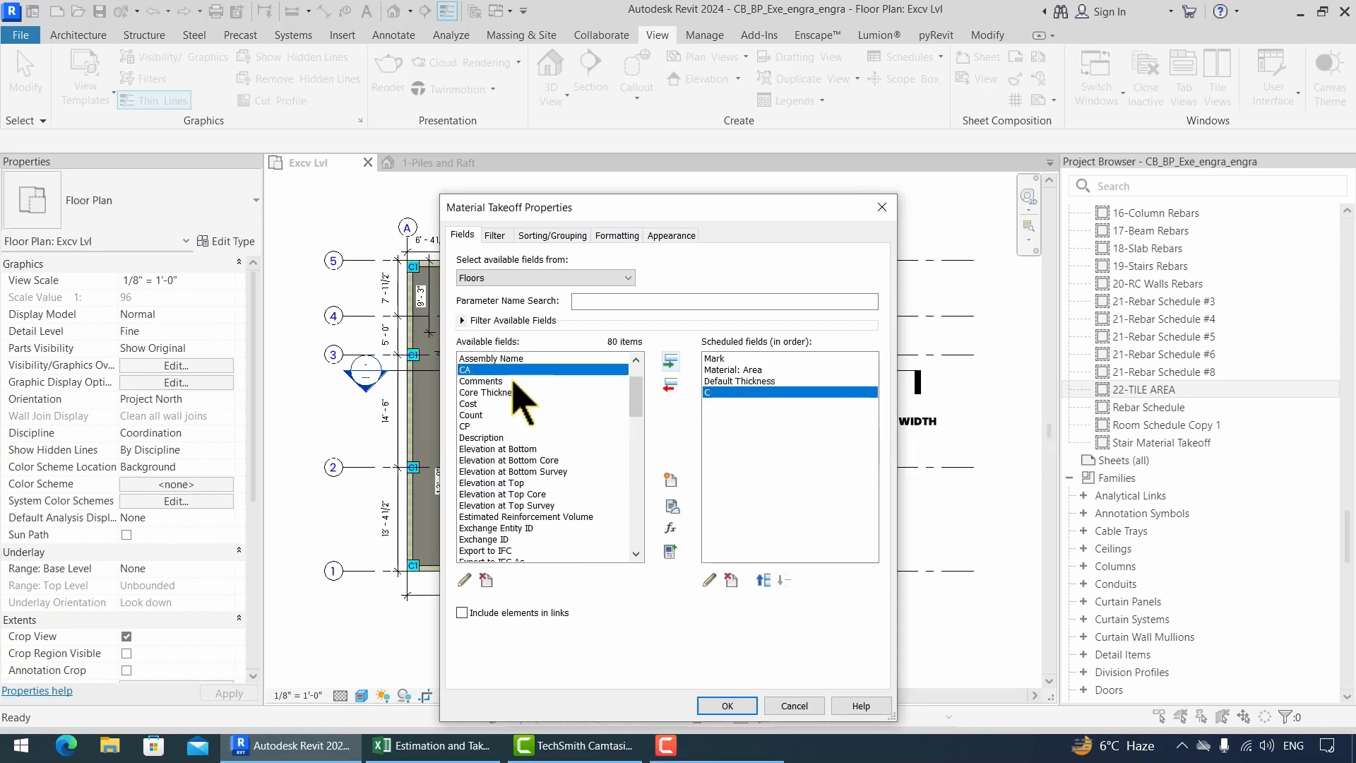
{"action": "left_click", "coordinate": [517, 409]}
{"action": "key", "text": "s"}
{"action": "left_click", "coordinate": [668, 363]}
{"action": "key", "text": "c"}
{"action": "left_click", "coordinate": [670, 360]}
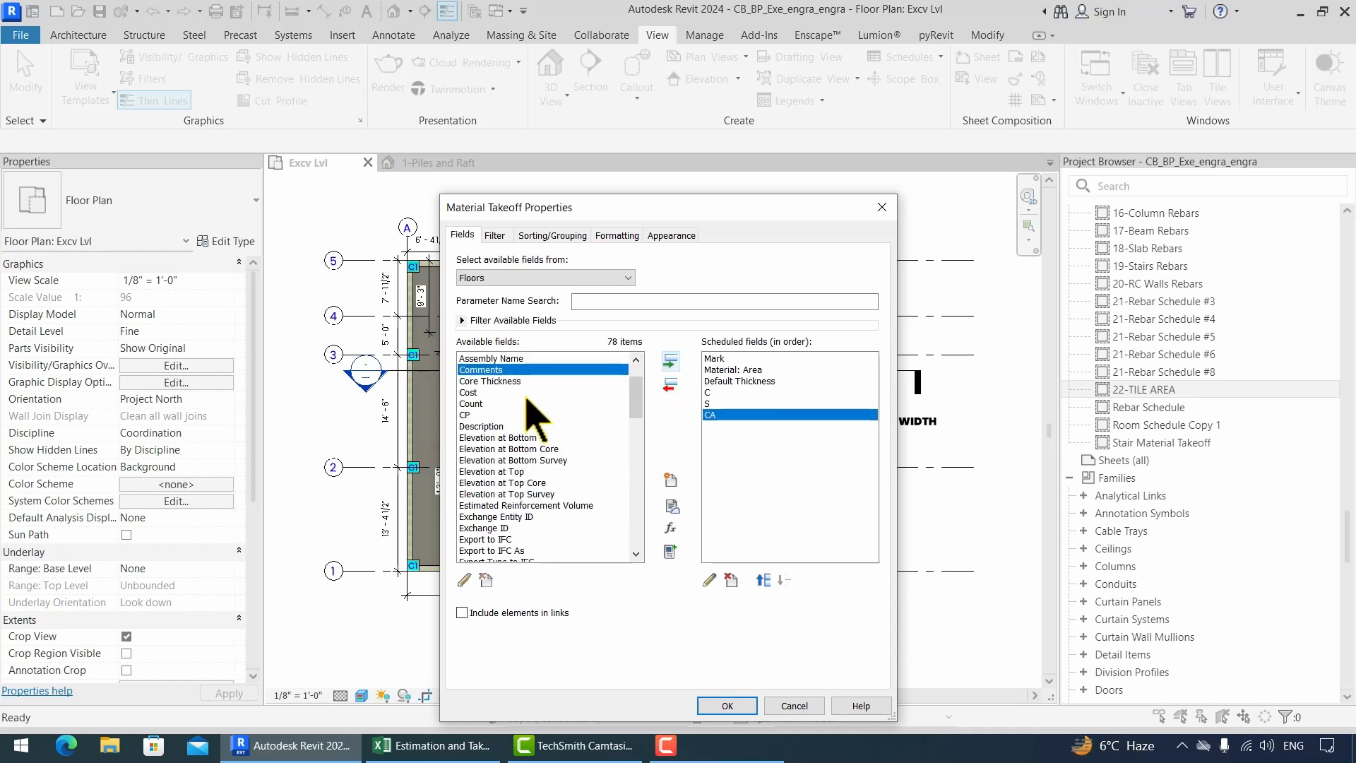
Add the Volume field, move it up directly after Default Thickness, and generate the takeoff schedule.
{"action": "key", "text": "v"}
{"action": "left_click", "coordinate": [669, 361]}
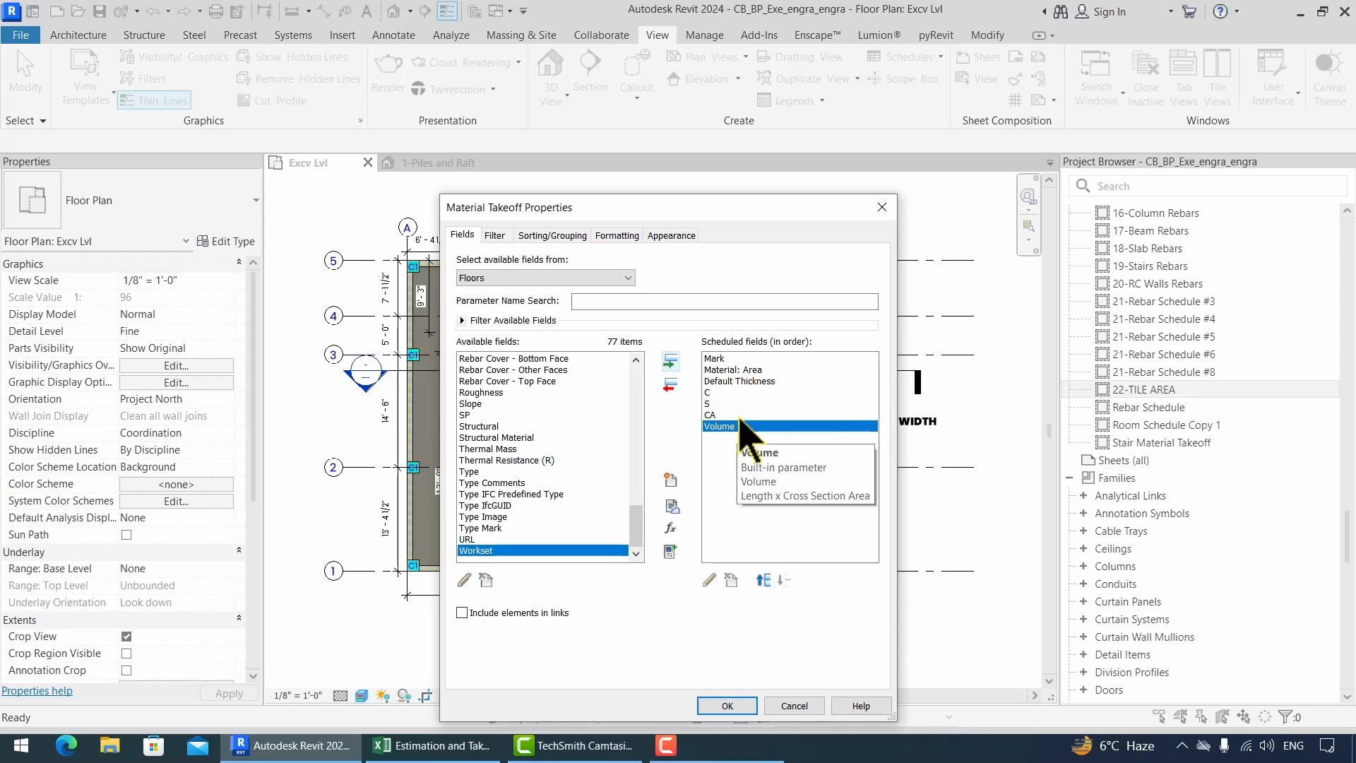
{"action": "left_click", "coordinate": [763, 579]}
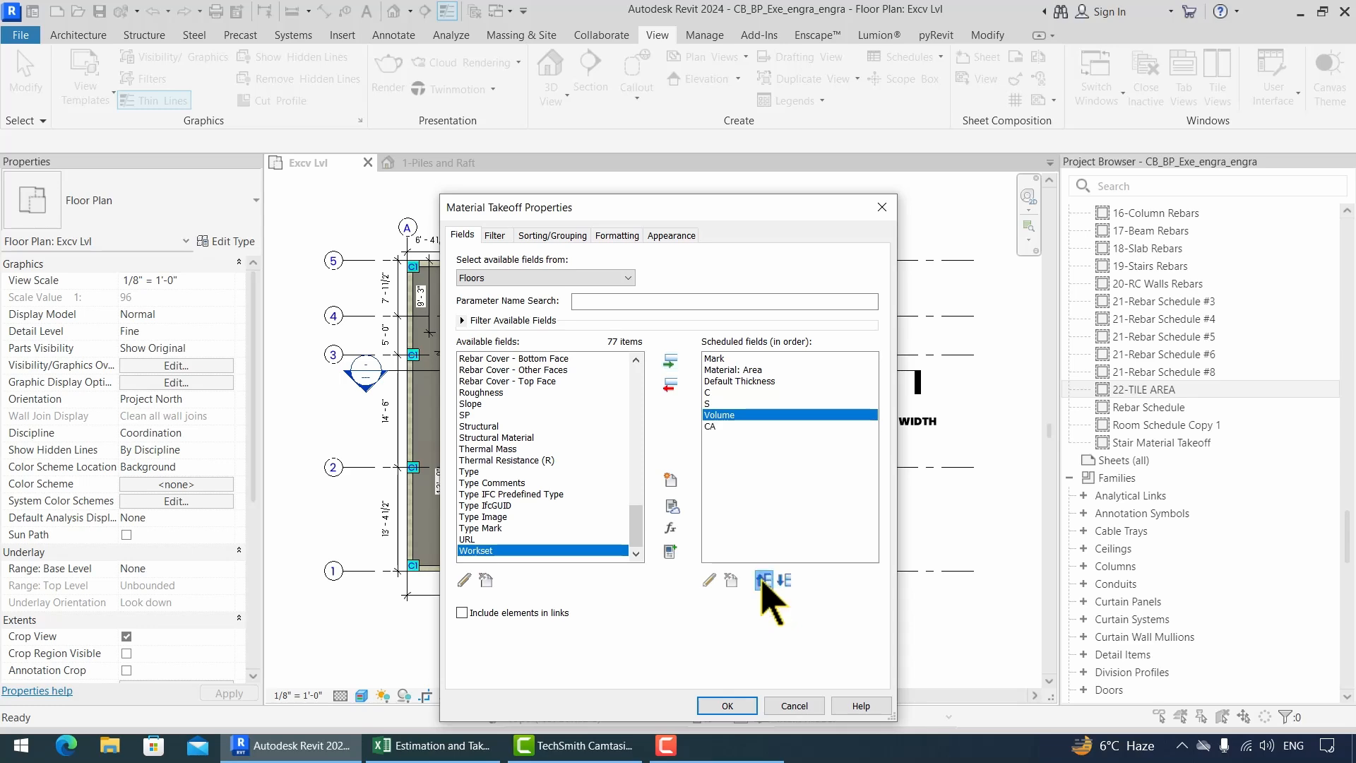
{"action": "left_click", "coordinate": [762, 580]}
{"action": "left_click", "coordinate": [763, 580]}
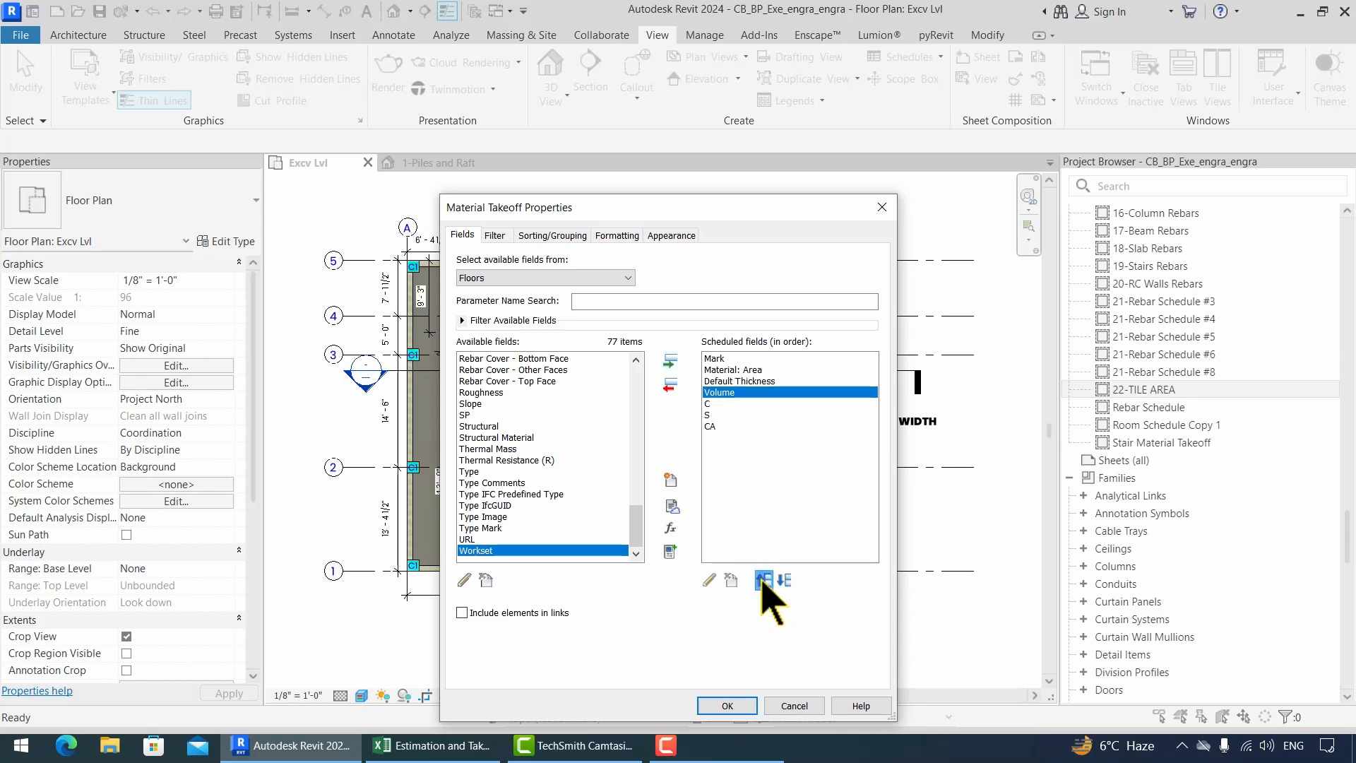
{"action": "left_click", "coordinate": [727, 706]}
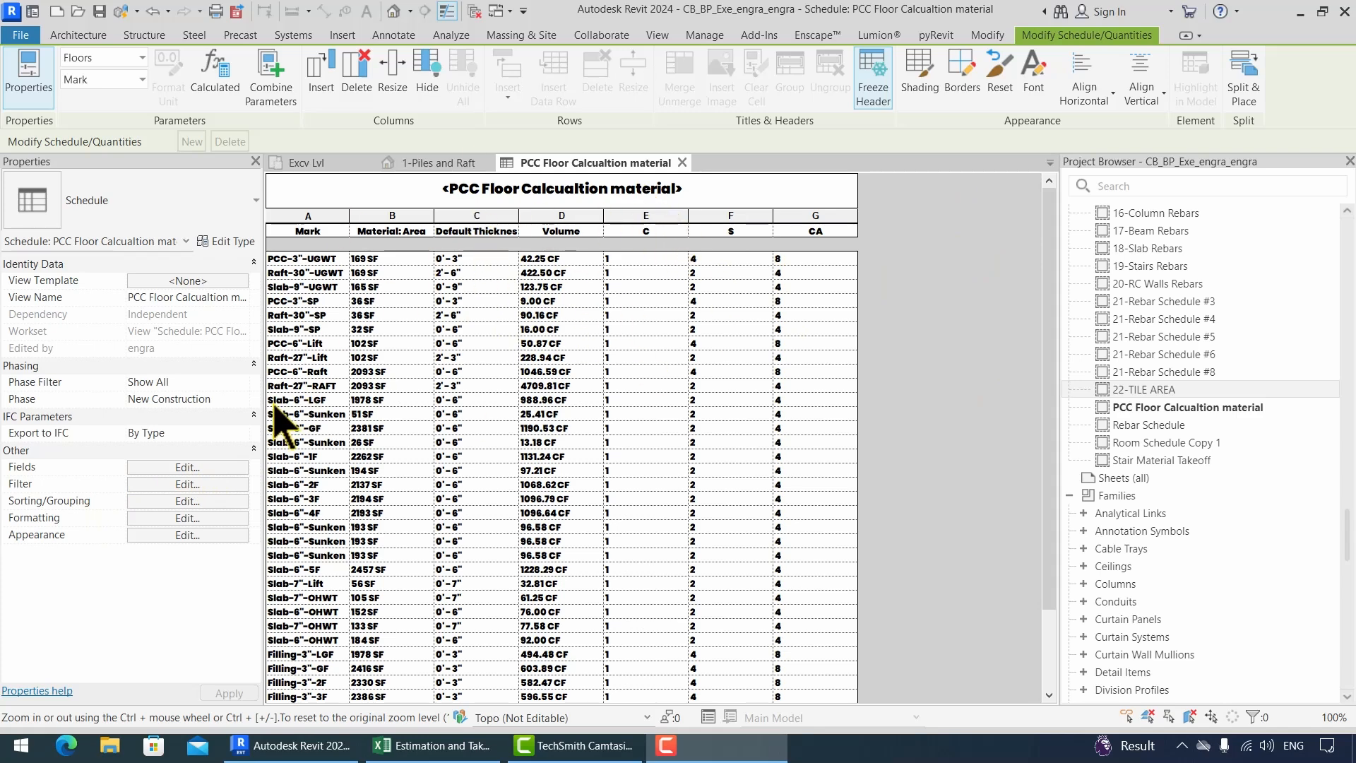
Turn on grand totals with title, count and totals in the takeoff's sorting and grouping settings.
{"action": "scroll", "coordinate": [470, 481], "scroll_direction": "down", "scroll_amount": 2}
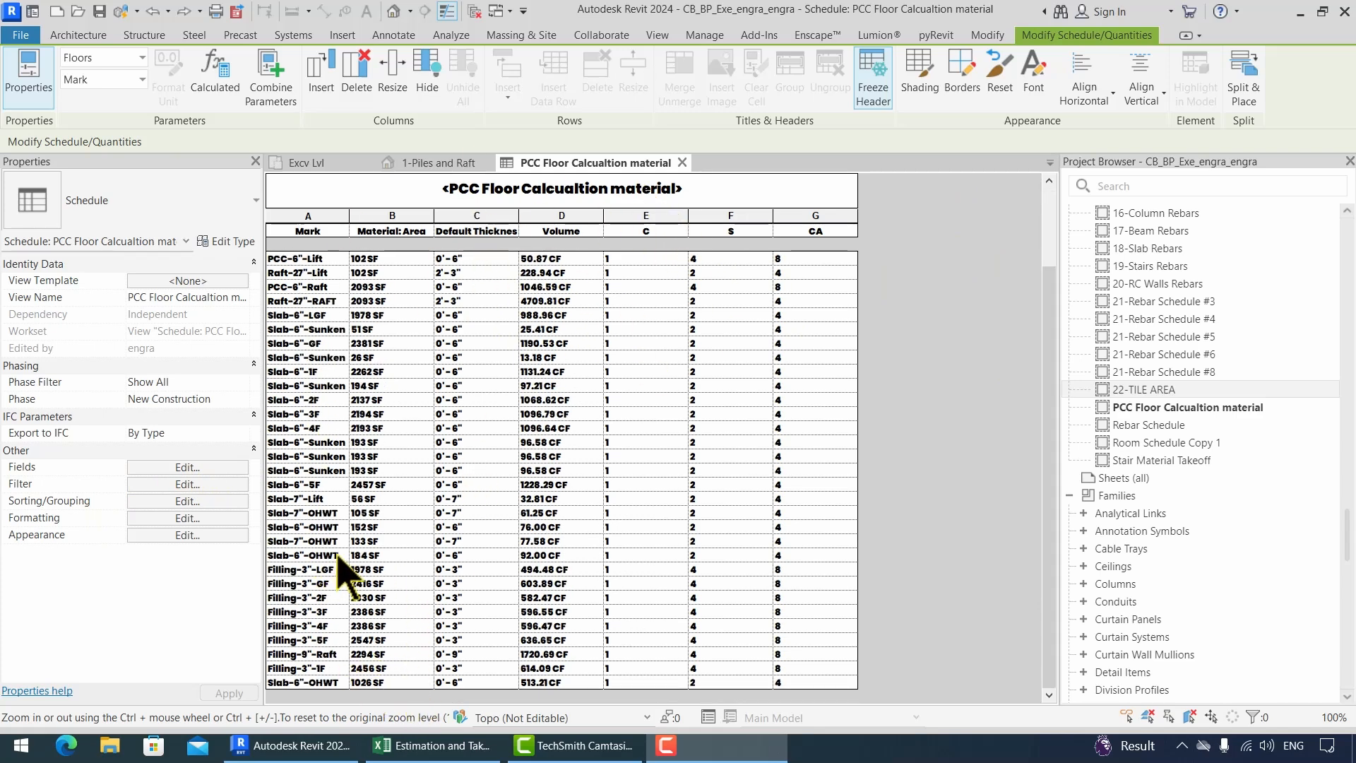
{"action": "left_click", "coordinate": [187, 501]}
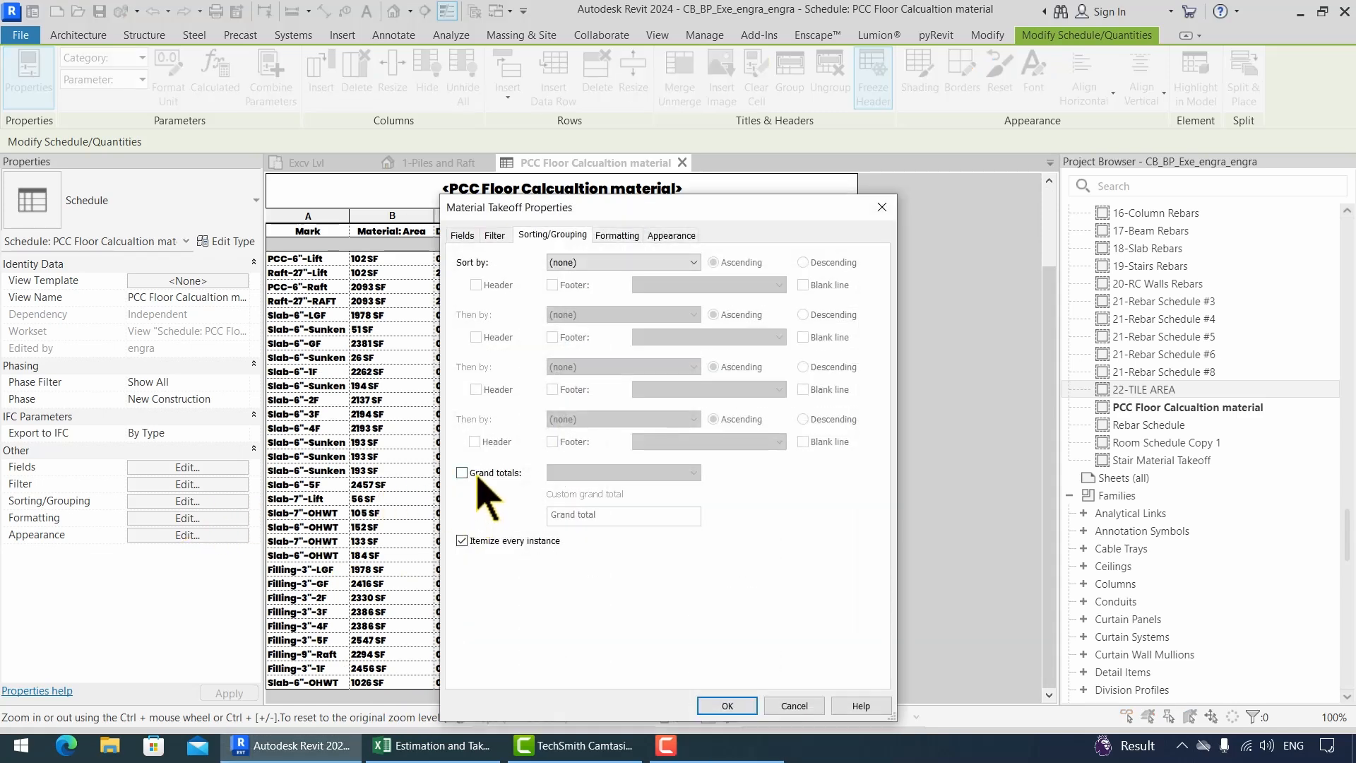
{"action": "left_click", "coordinate": [478, 478]}
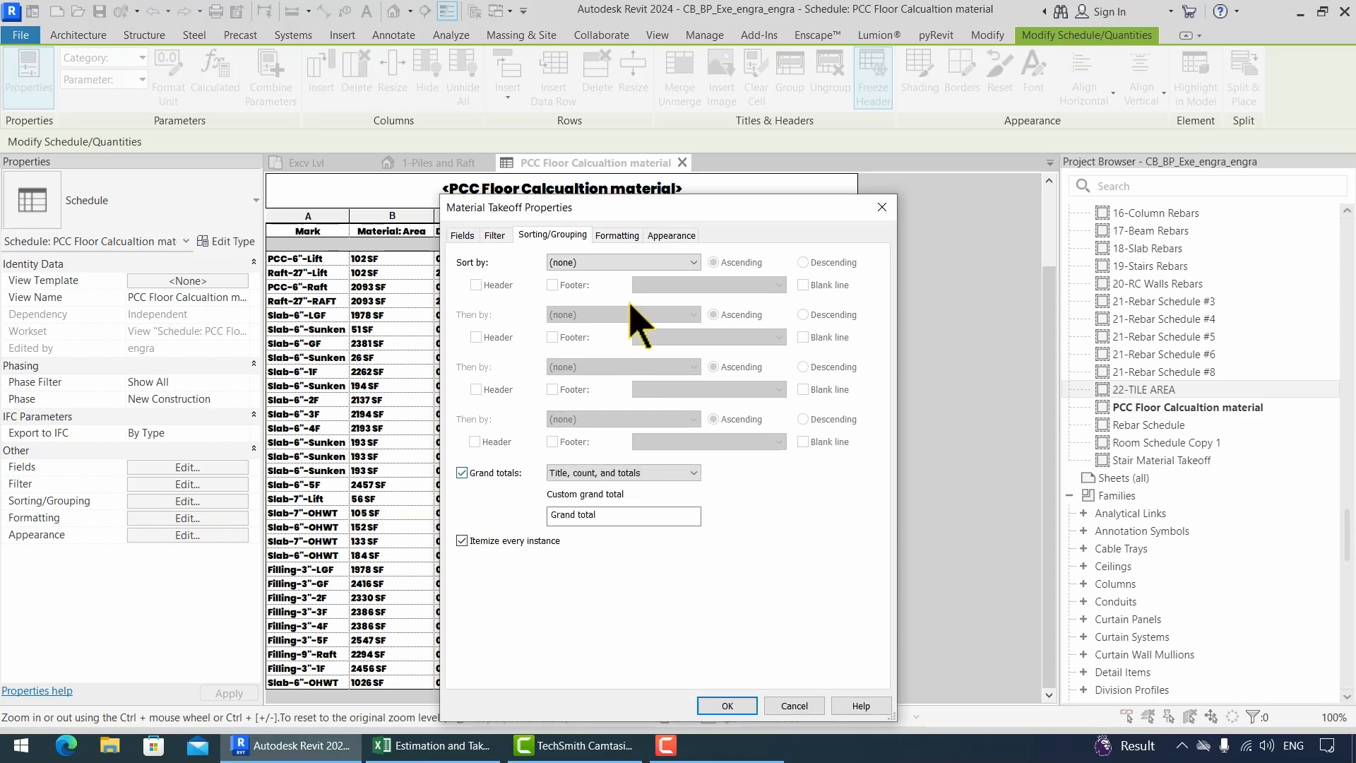
Format the Material: Area field to calculate totals and apply the changes to the schedule.
{"action": "left_click", "coordinate": [613, 237]}
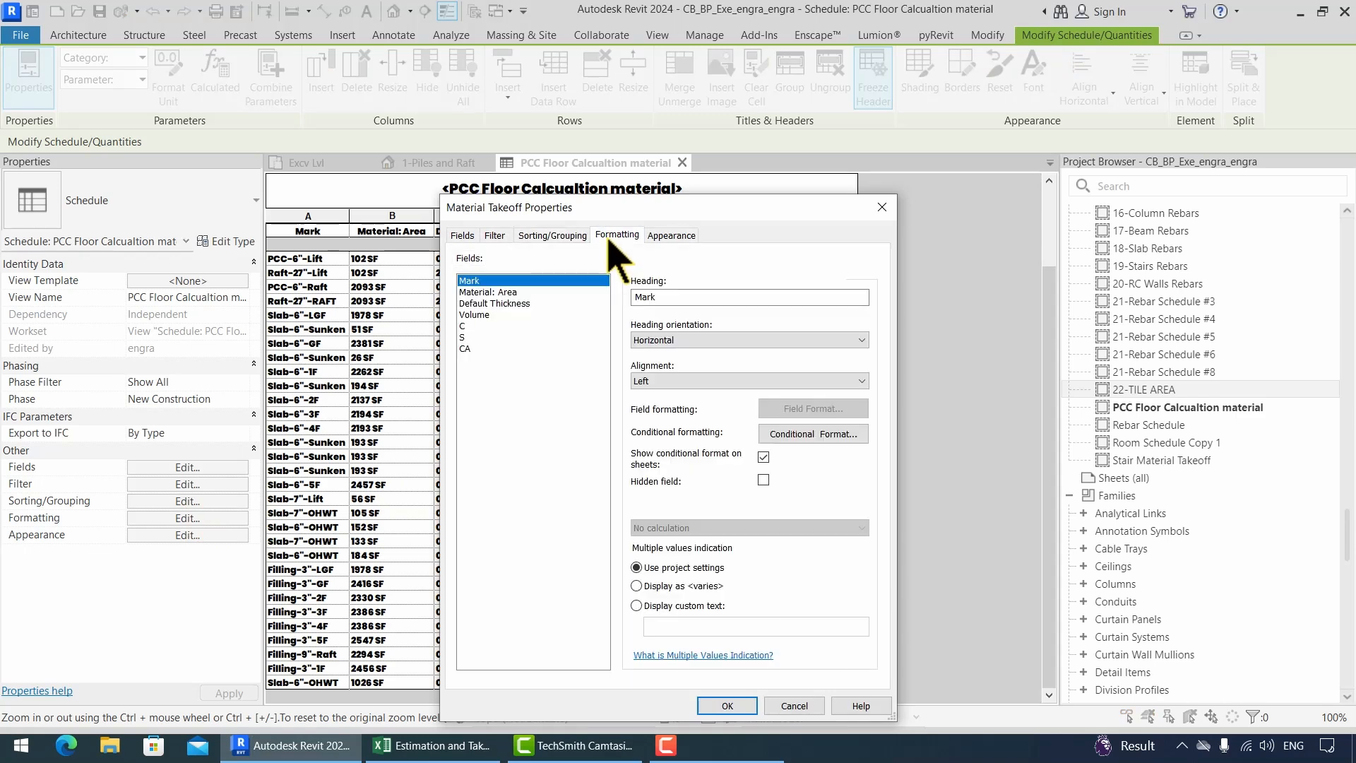
{"action": "left_click", "coordinate": [502, 293]}
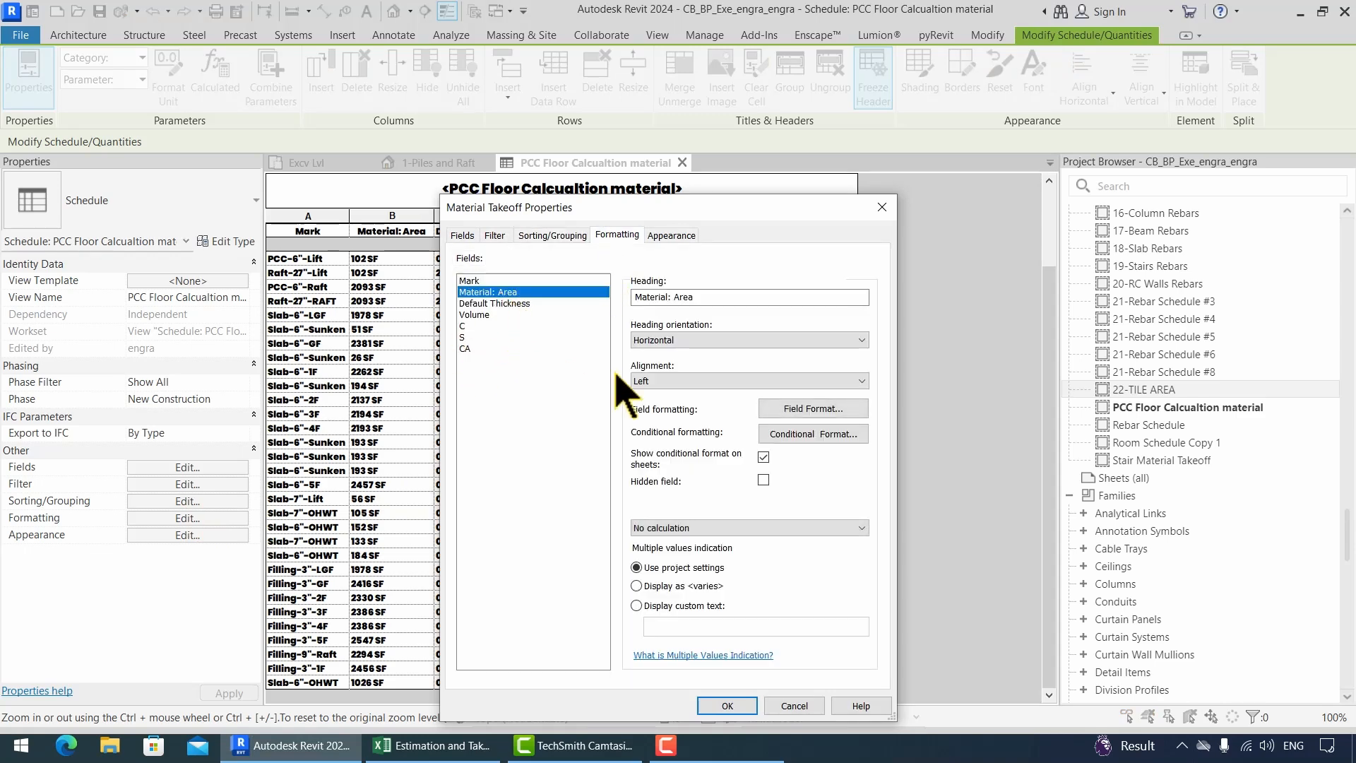
{"action": "left_click", "coordinate": [682, 528]}
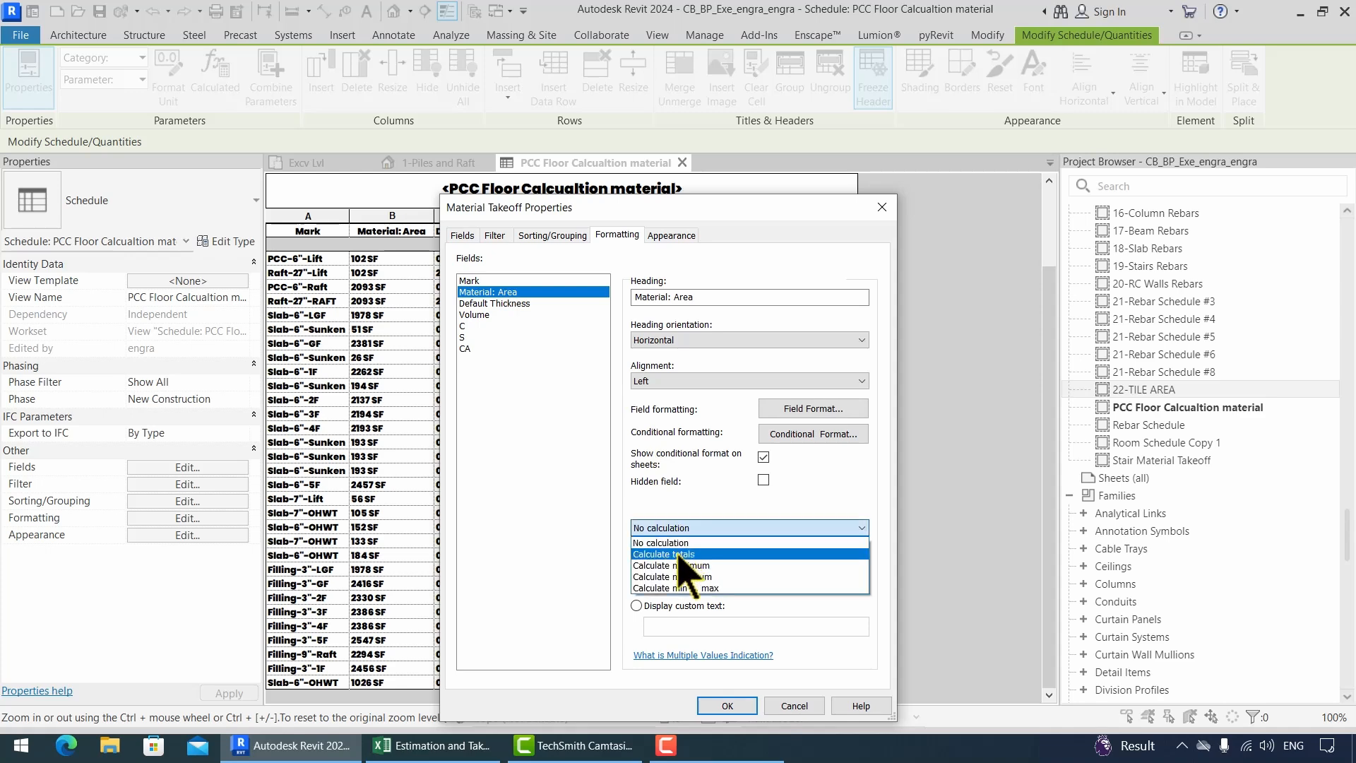
{"action": "left_click", "coordinate": [679, 555]}
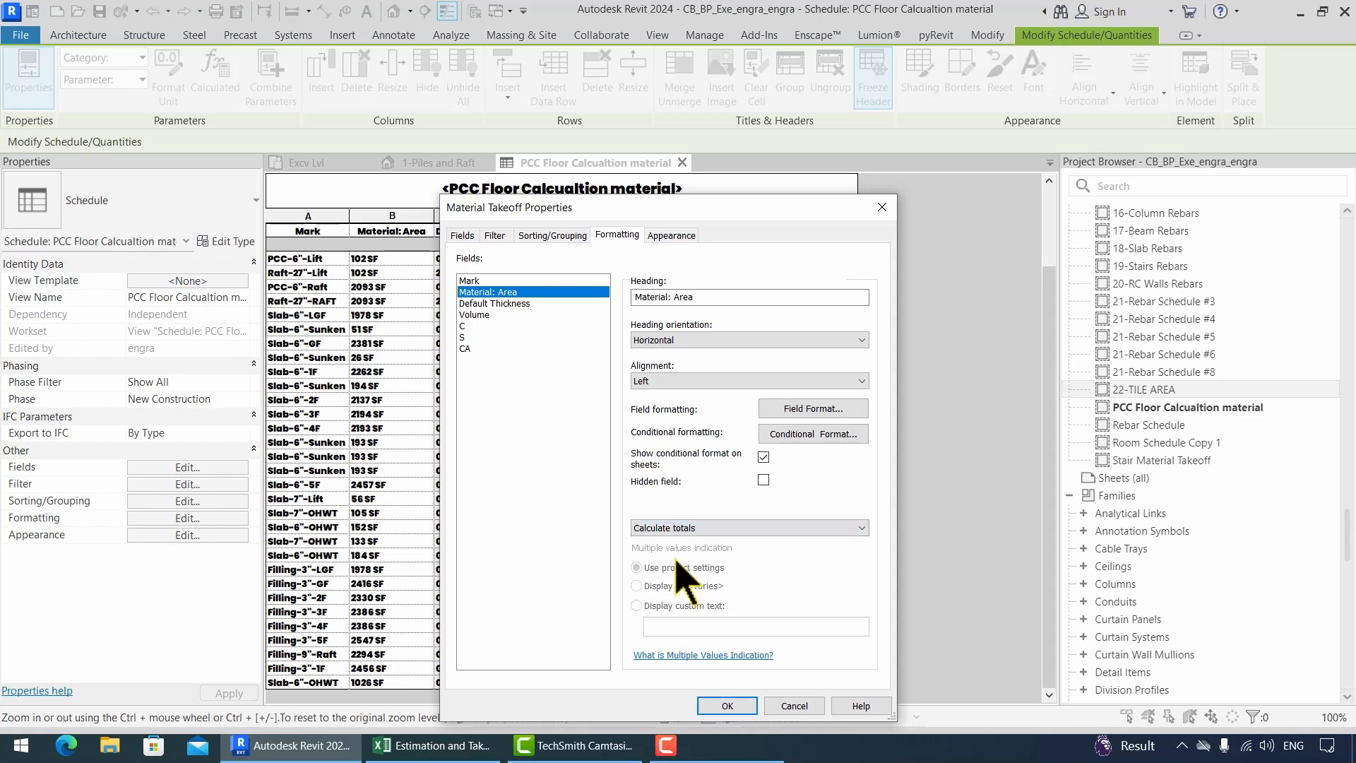
{"action": "left_click", "coordinate": [726, 705]}
{"action": "scroll", "coordinate": [465, 565], "scroll_direction": "down", "scroll_amount": 1}
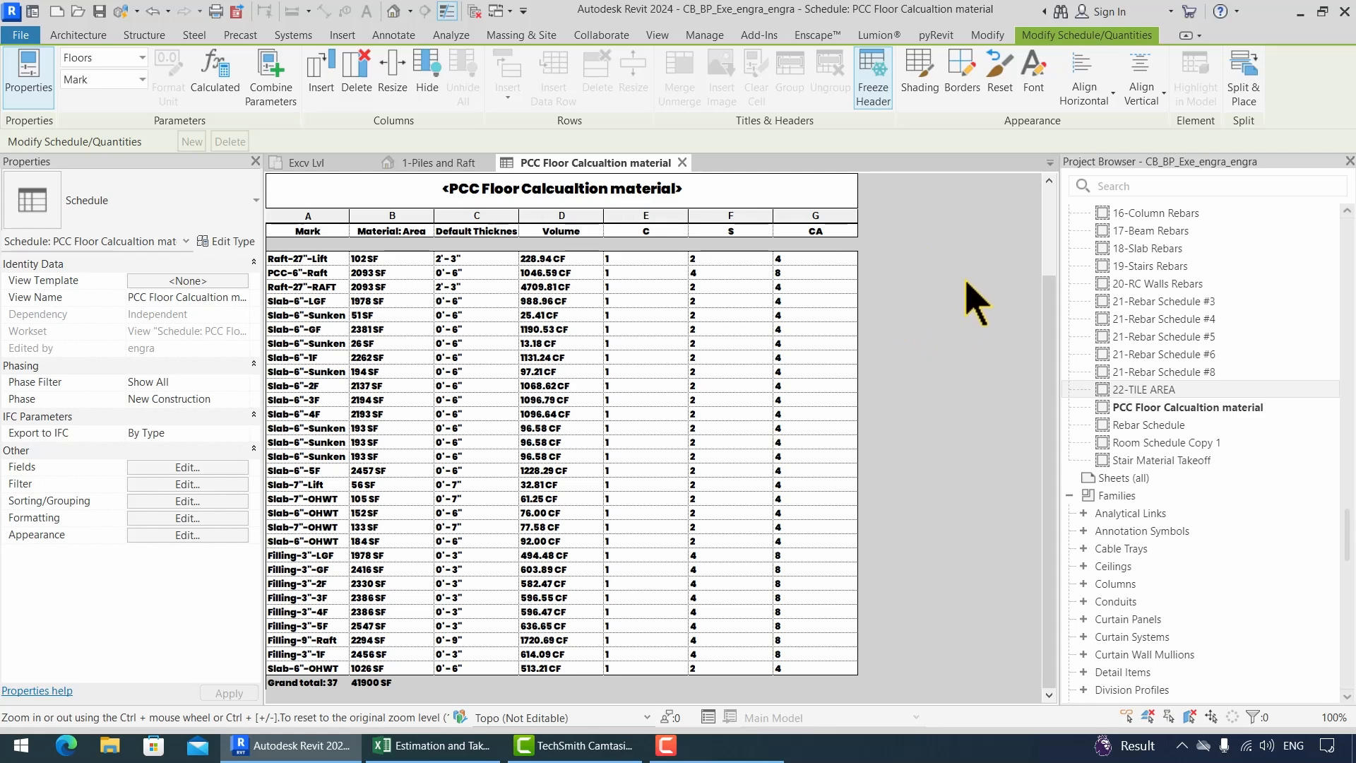
Start a calculated value in the takeoff's fields and name it "Total Ratio".
{"action": "left_click", "coordinate": [204, 469]}
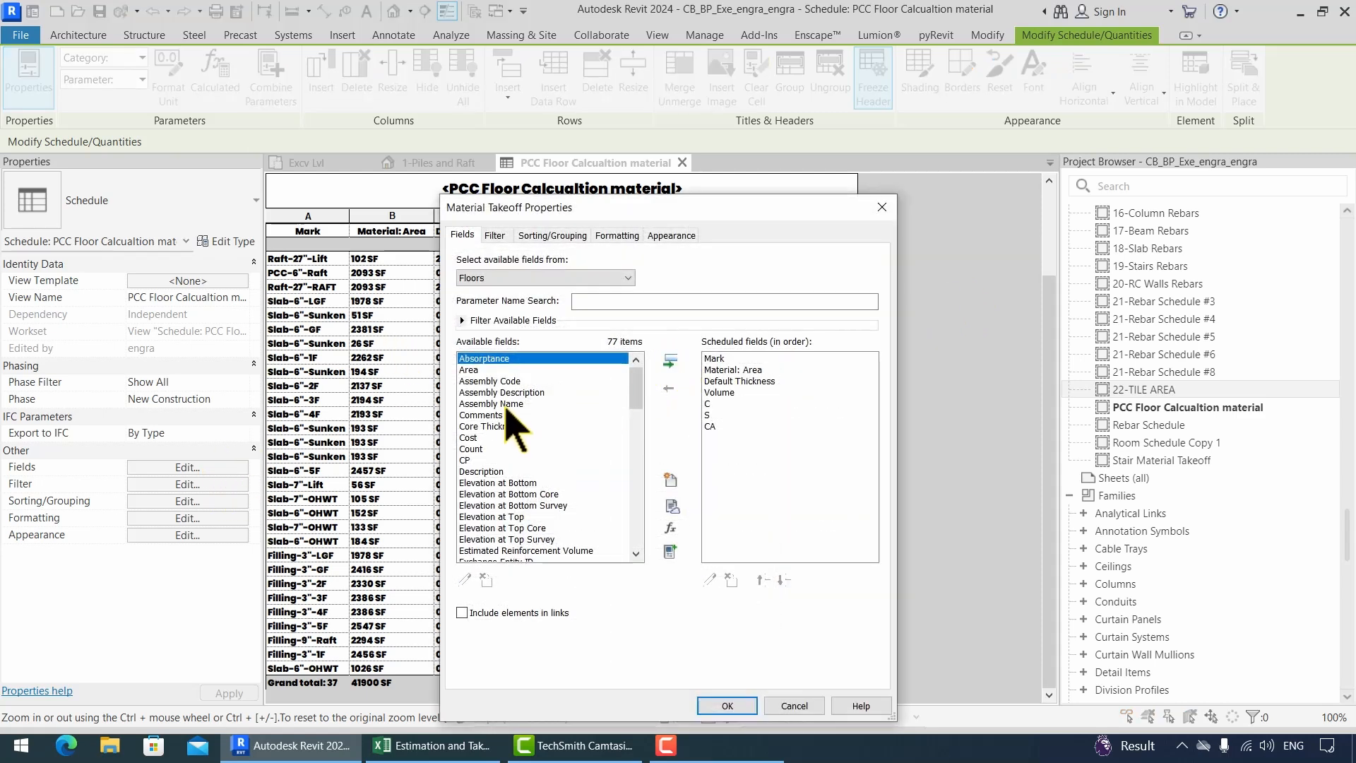
{"action": "left_click", "coordinate": [671, 529]}
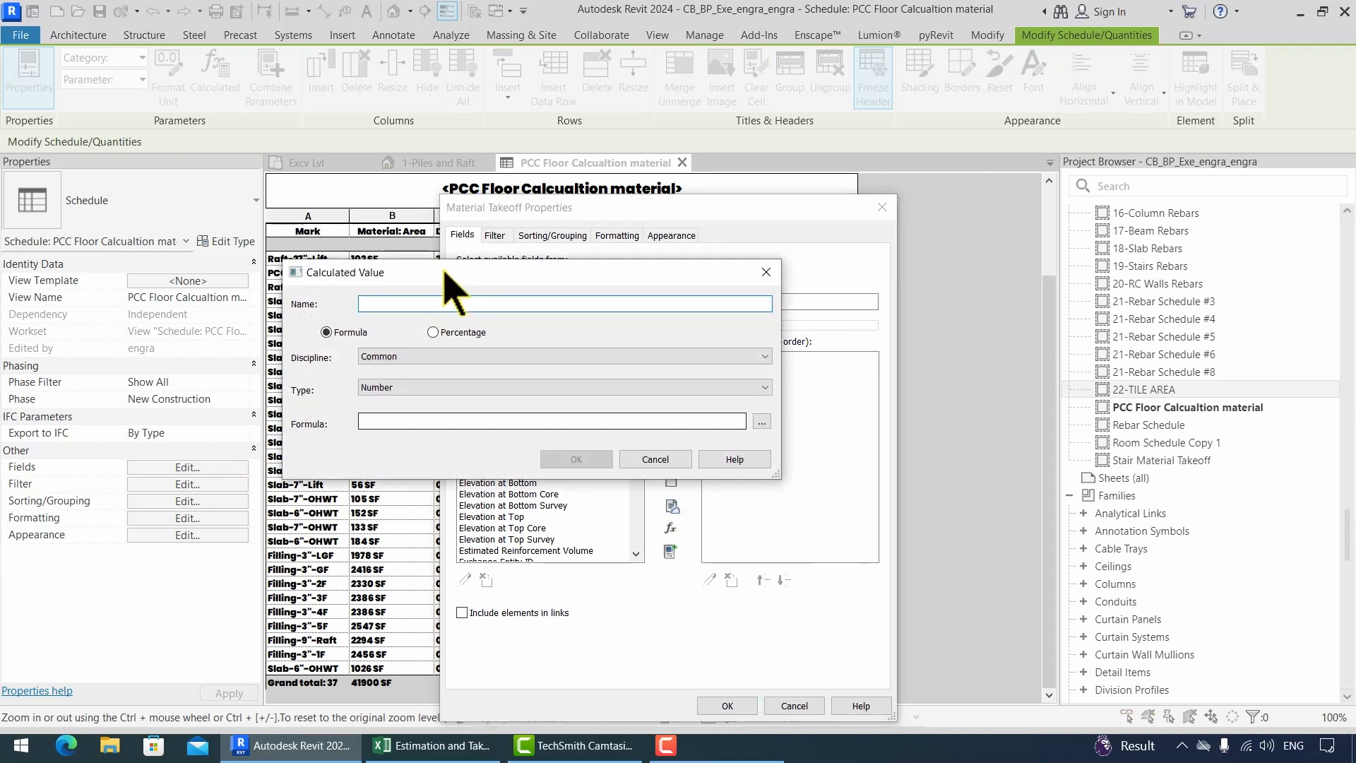
{"action": "type", "text": "Tpt"}
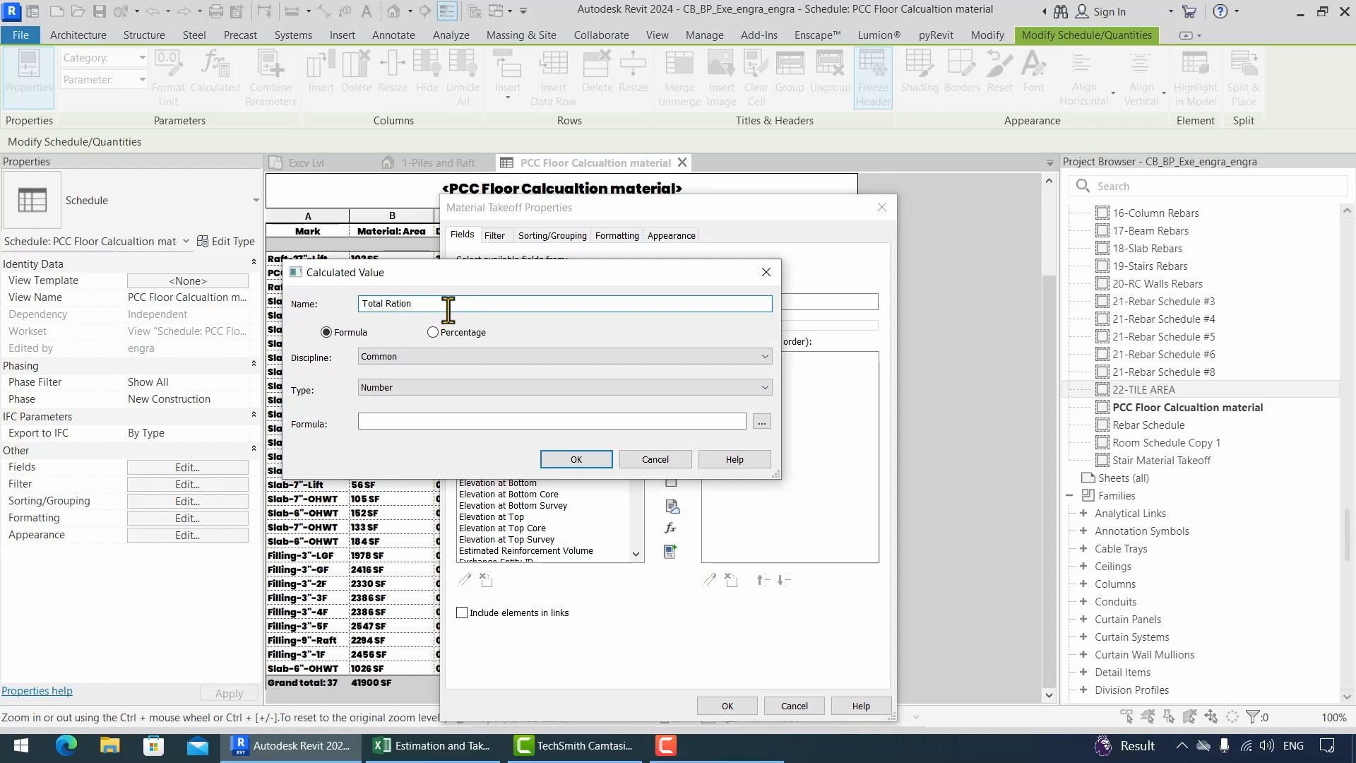
Build the formula S+C+CA for the "Total Ratio" calculated value from the schedule fields and add it to the takeoff.
{"action": "left_click", "coordinate": [552, 422]}
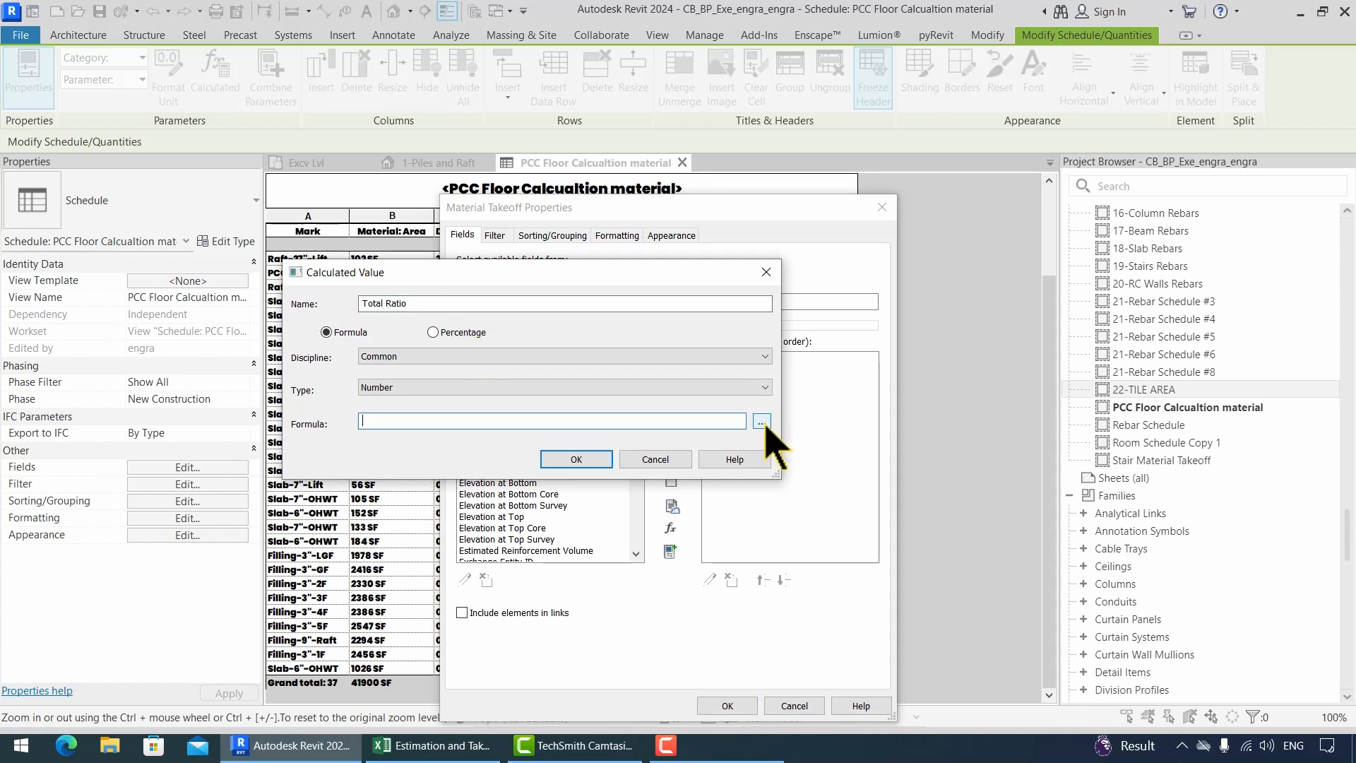
{"action": "left_click", "coordinate": [761, 422]}
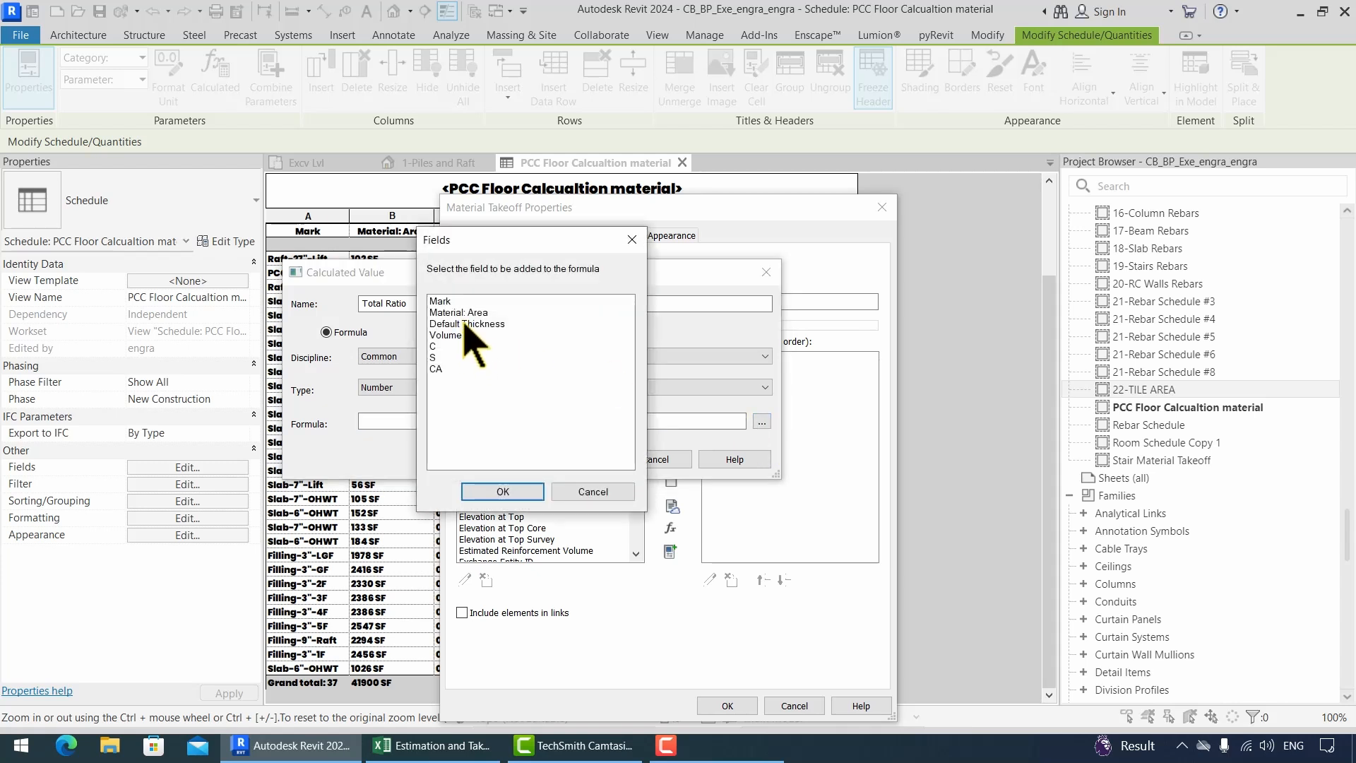
{"action": "left_click", "coordinate": [451, 346]}
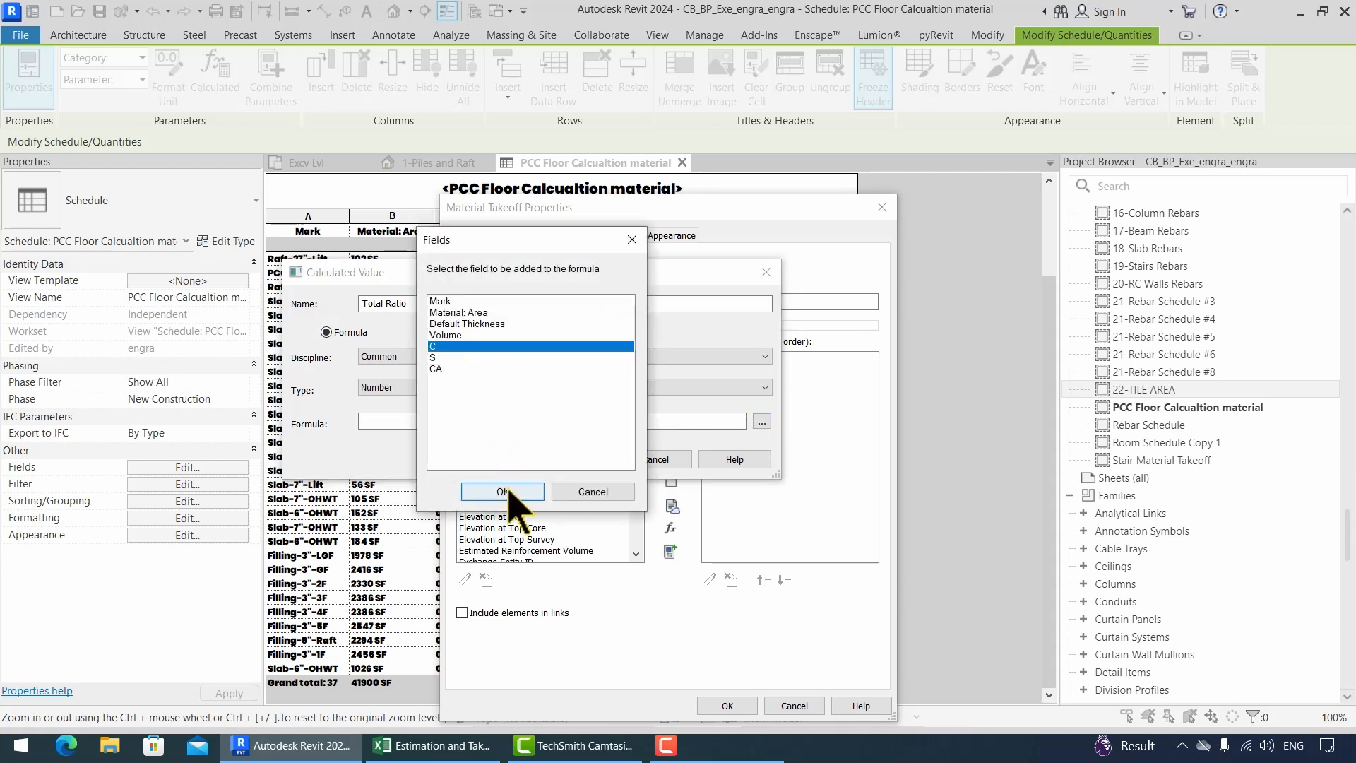
{"action": "left_click", "coordinate": [443, 357]}
{"action": "left_click", "coordinate": [503, 492]}
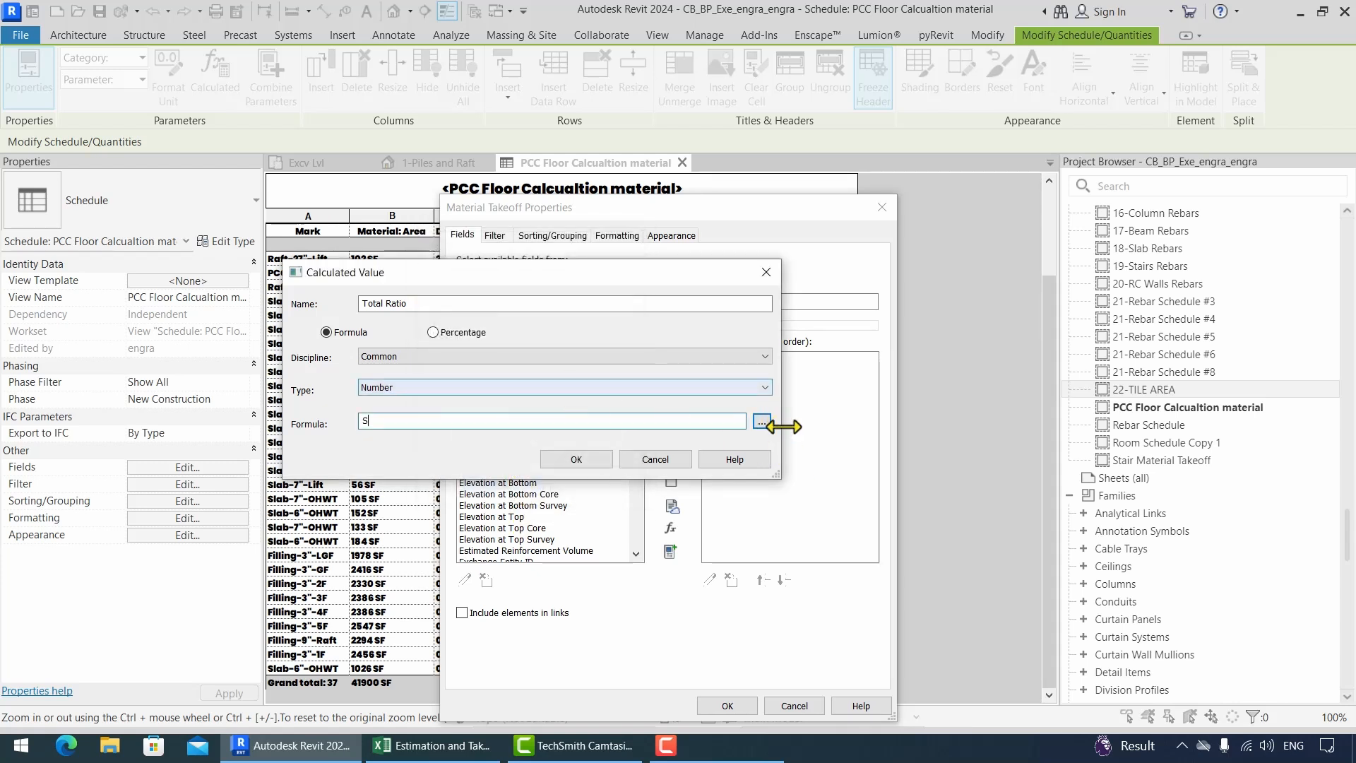
{"action": "type", "text": "+"}
{"action": "left_click", "coordinate": [761, 420]}
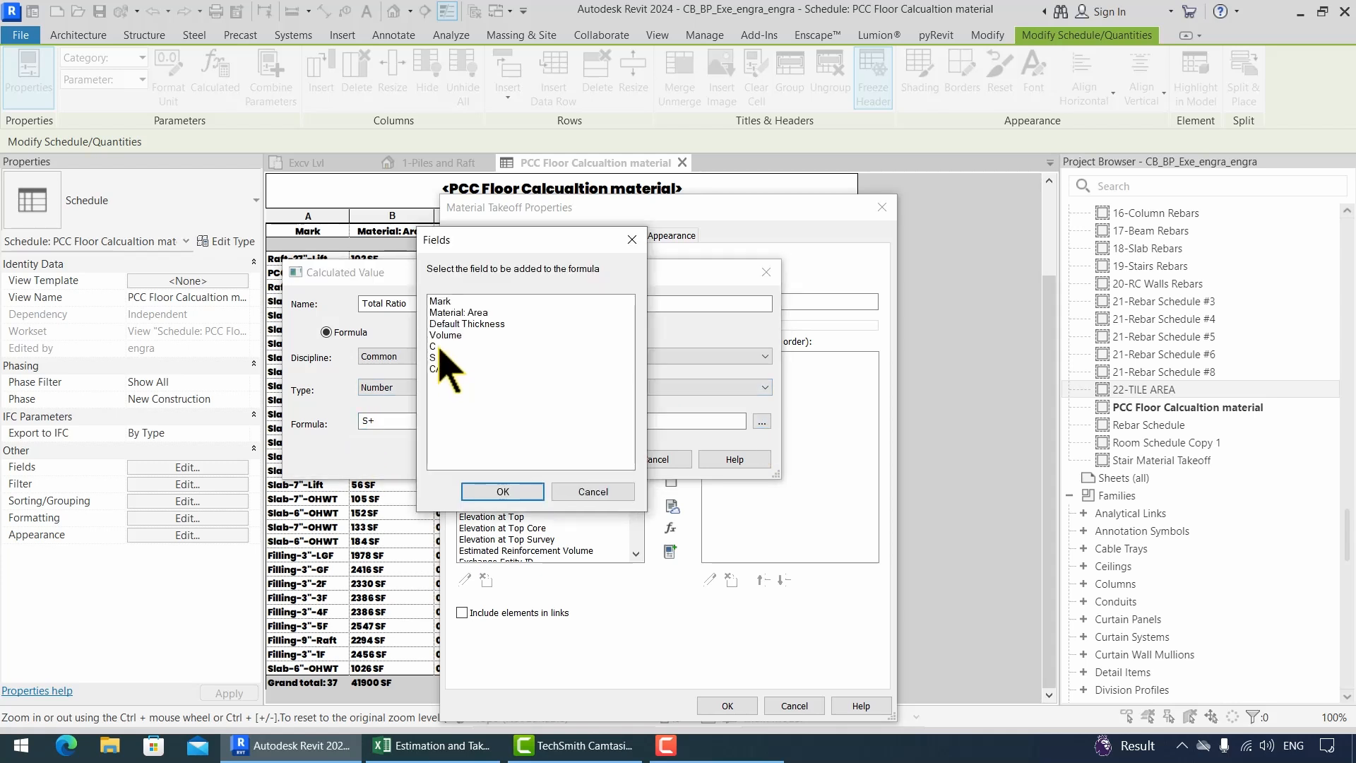
{"action": "left_click", "coordinate": [452, 346]}
{"action": "left_click", "coordinate": [503, 491]}
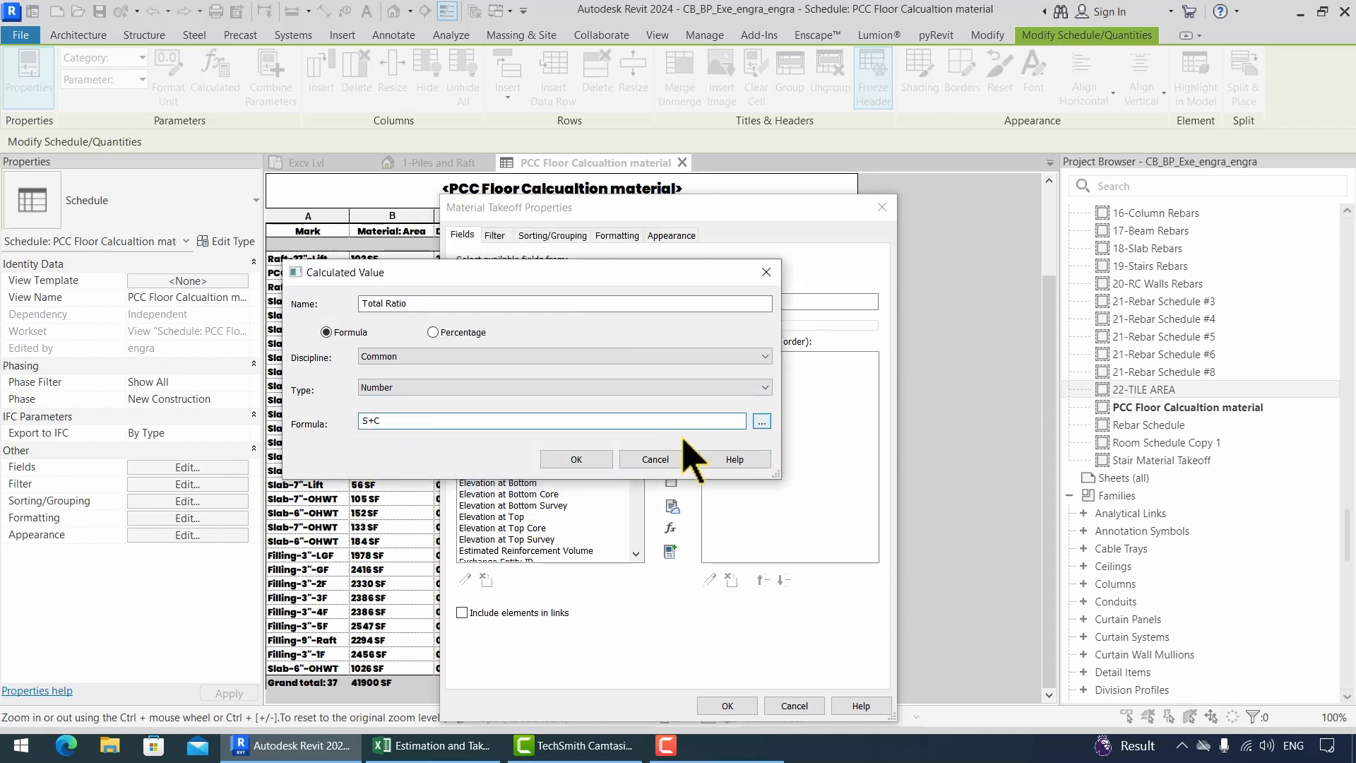
{"action": "type", "text": "+"}
{"action": "left_click", "coordinate": [761, 421]}
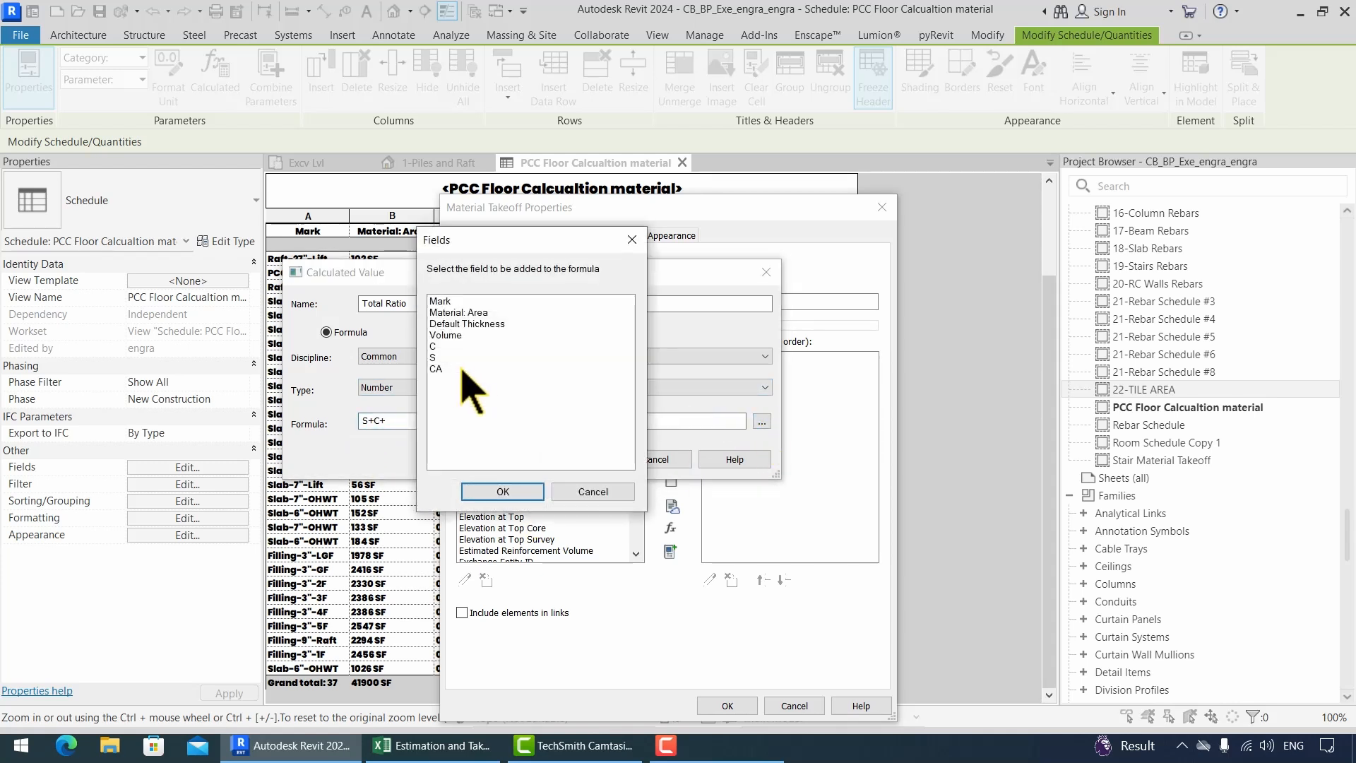
{"action": "left_click", "coordinate": [452, 368]}
{"action": "left_click", "coordinate": [522, 492]}
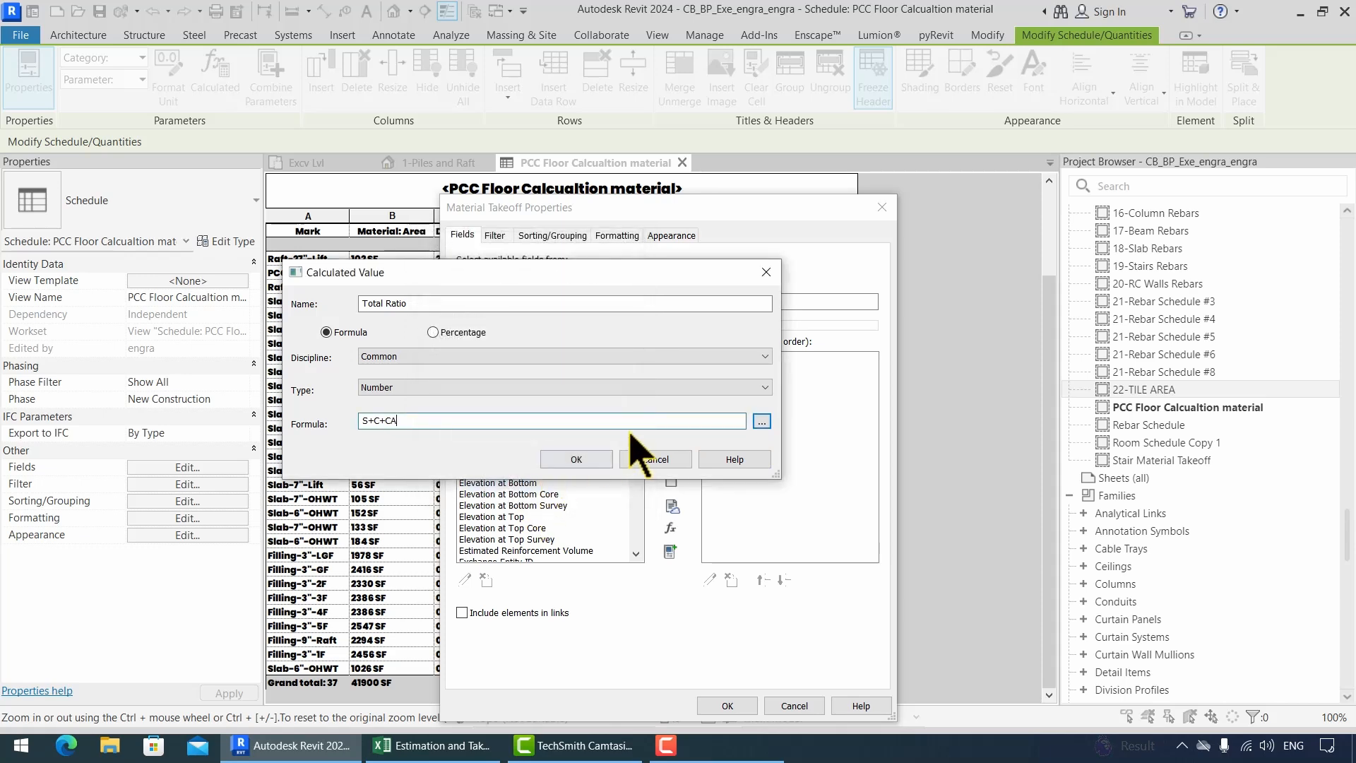
{"action": "left_click", "coordinate": [577, 459]}
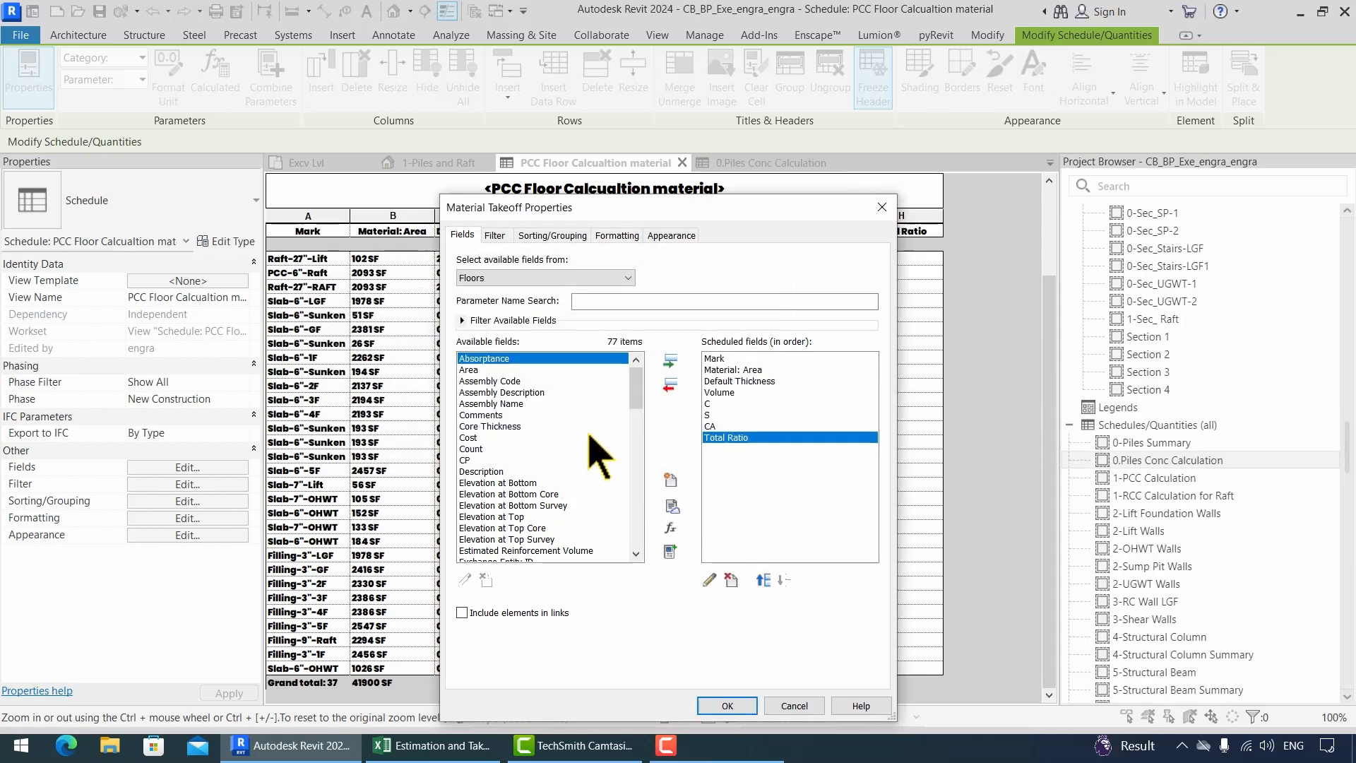
Add a calculated value named "Cement Bags" with the formula (Volume / 1.23 CF) * 1.54 * (C / Total Ratio).
{"action": "left_click", "coordinate": [670, 529]}
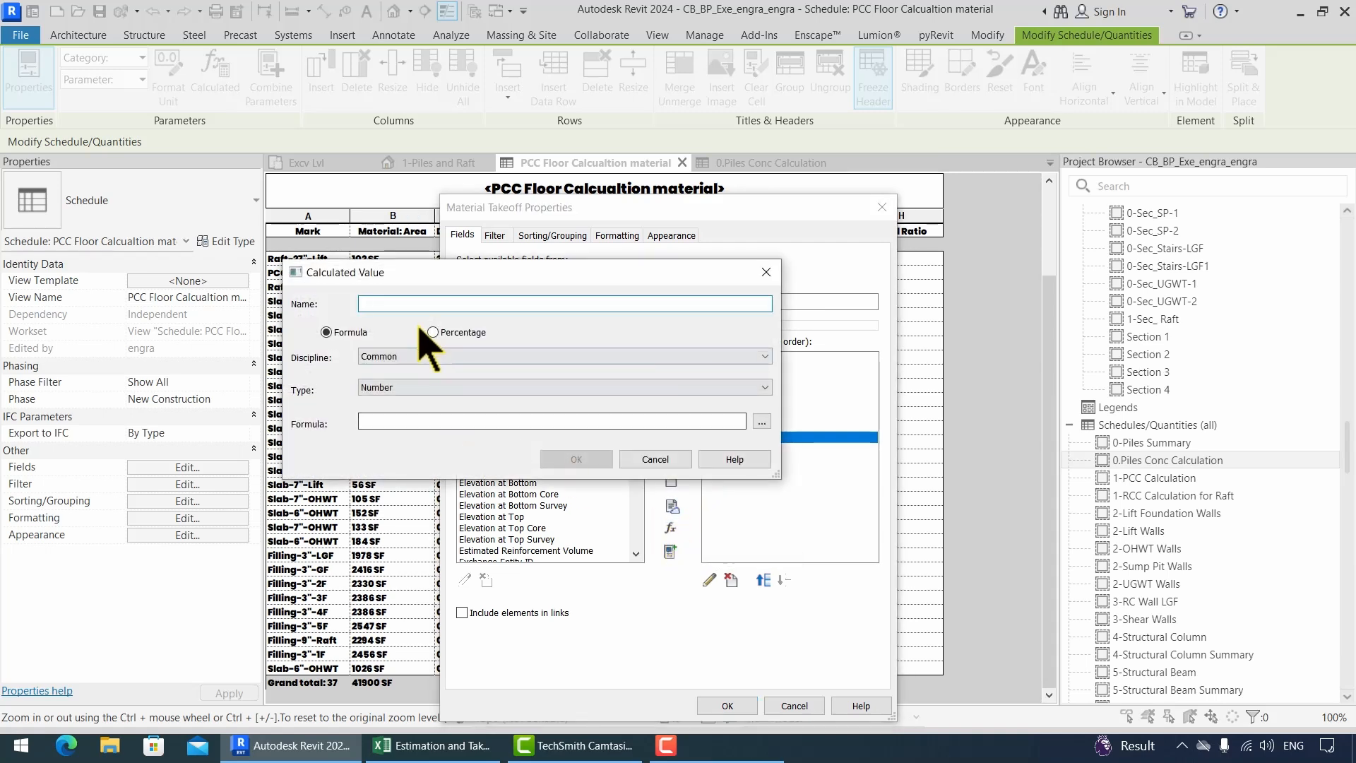
{"action": "type", "text": "Cement Bags"}
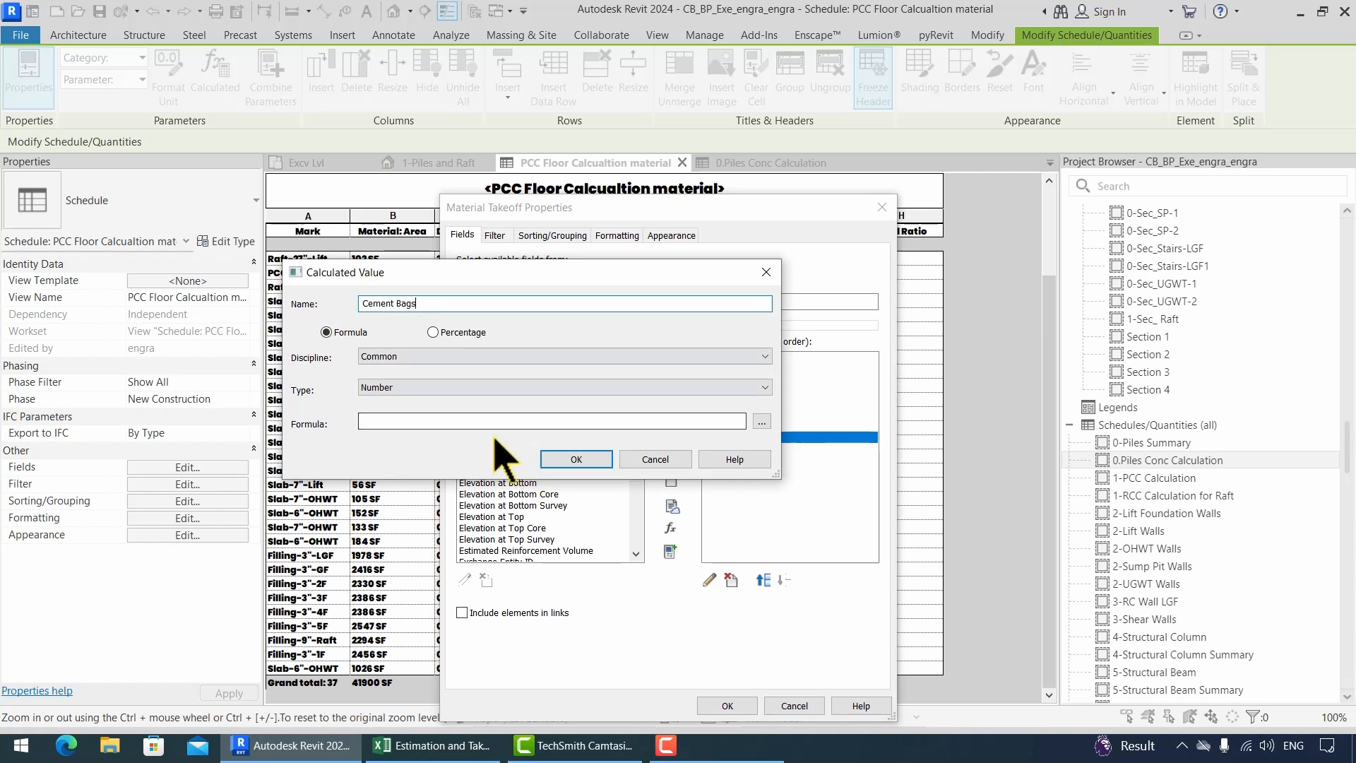
{"action": "left_click", "coordinate": [385, 423]}
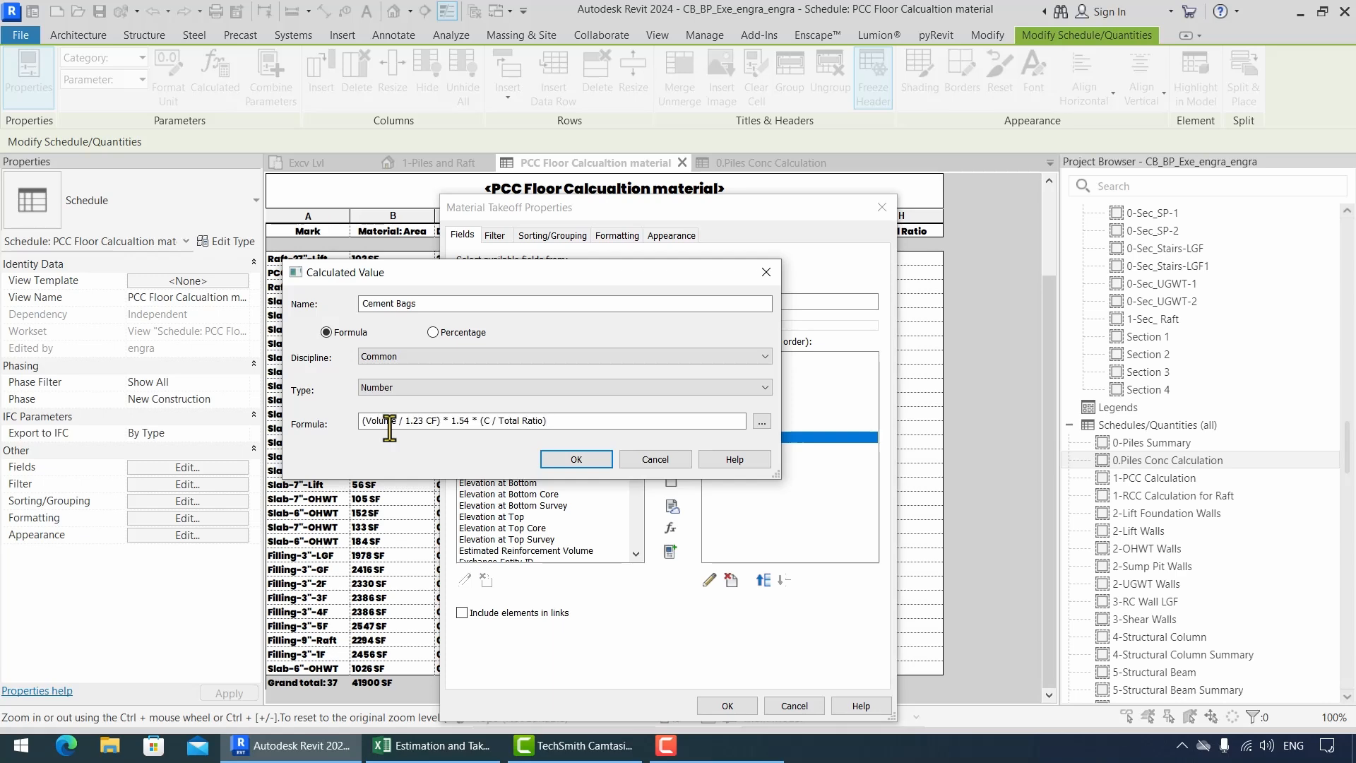
{"action": "left_click", "coordinate": [590, 466]}
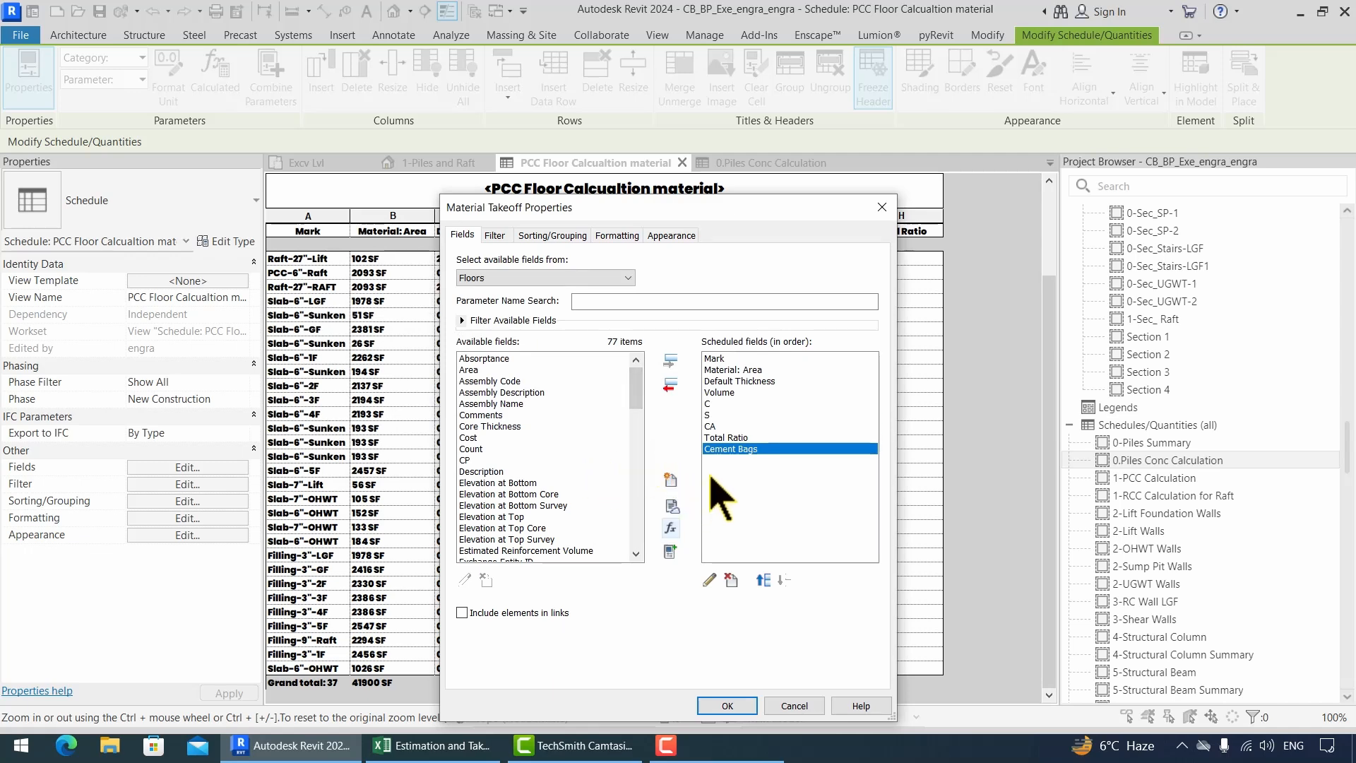
Add a number-type calculated value named "Sand" with its quantity formula to the takeoff's fields.
{"action": "left_click", "coordinate": [671, 528]}
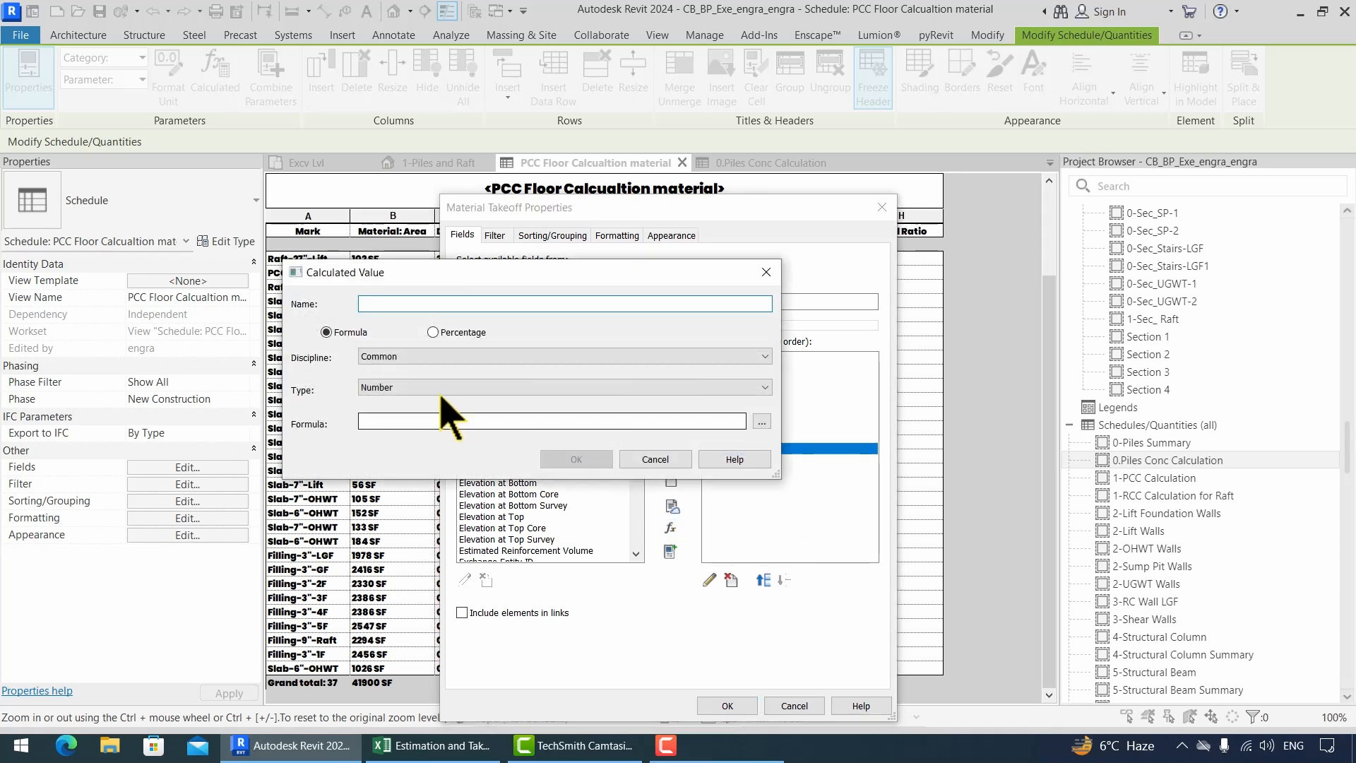
{"action": "type", "text": "Sand"}
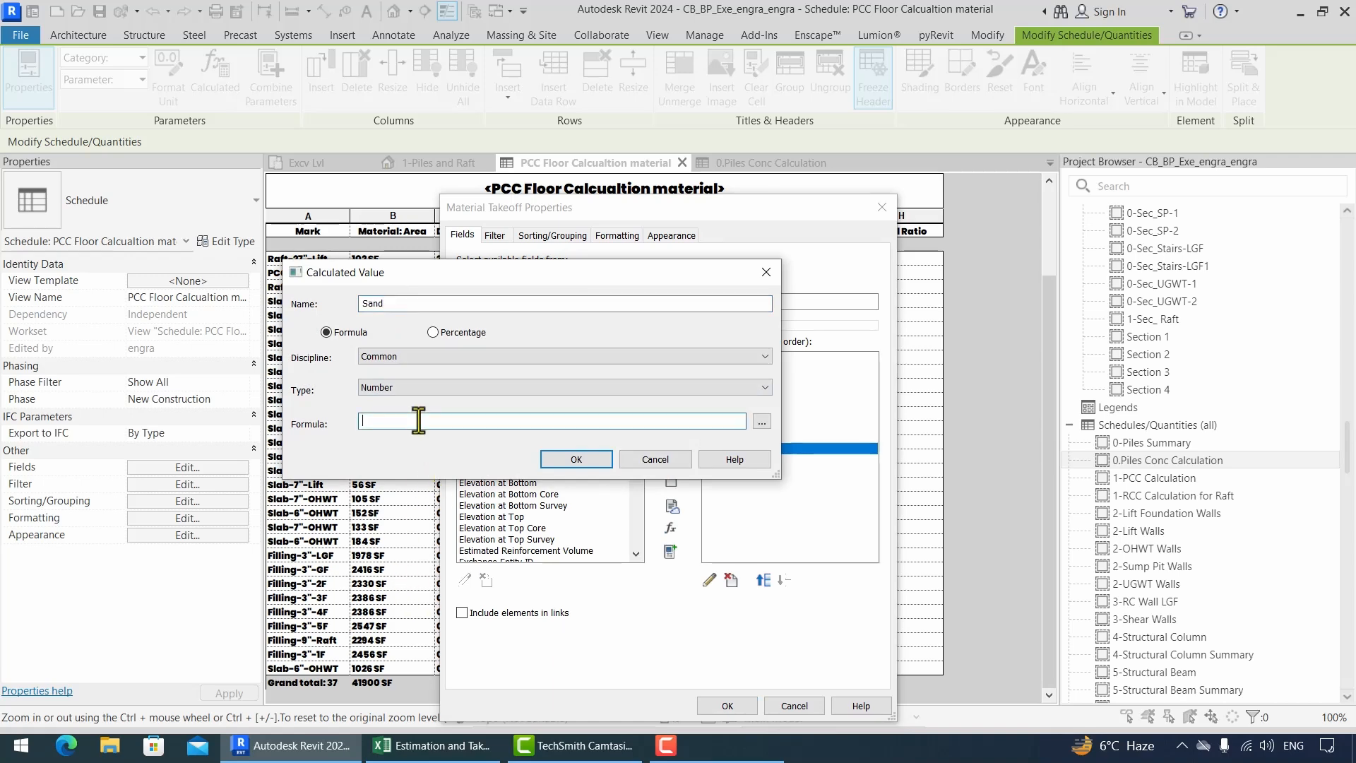
{"action": "left_click", "coordinate": [576, 459]}
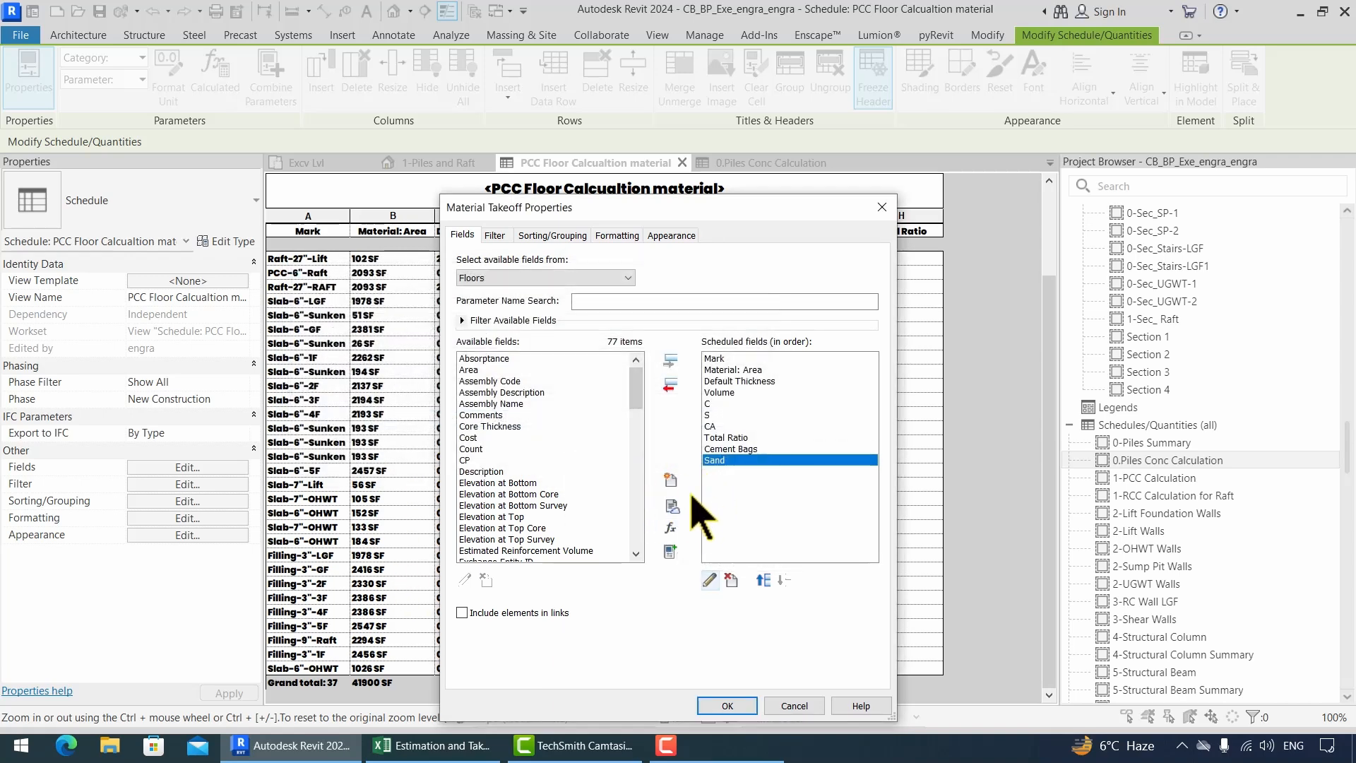
Add a number-type calculated value named "Crush" with its quantity formula and apply the new fields to the schedule.
{"action": "left_click", "coordinate": [669, 528]}
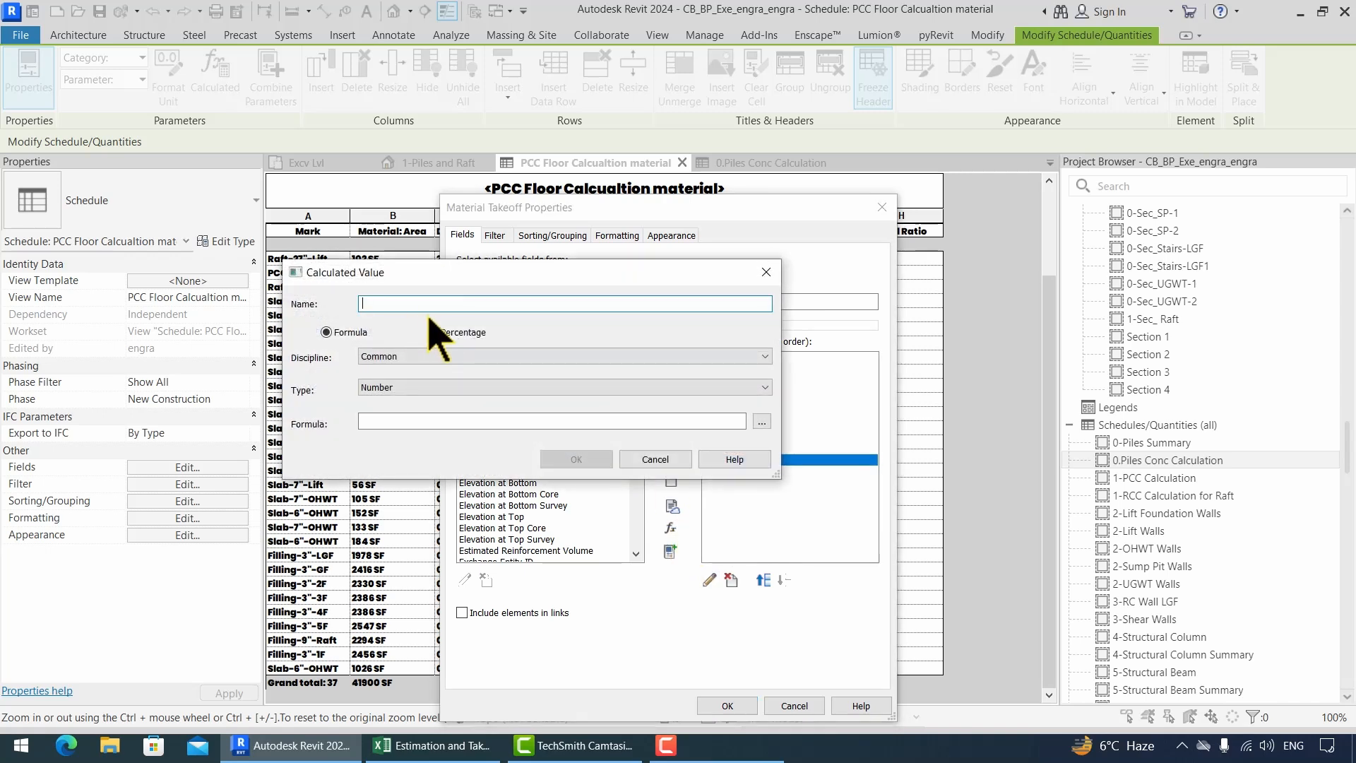
{"action": "type", "text": "Crush"}
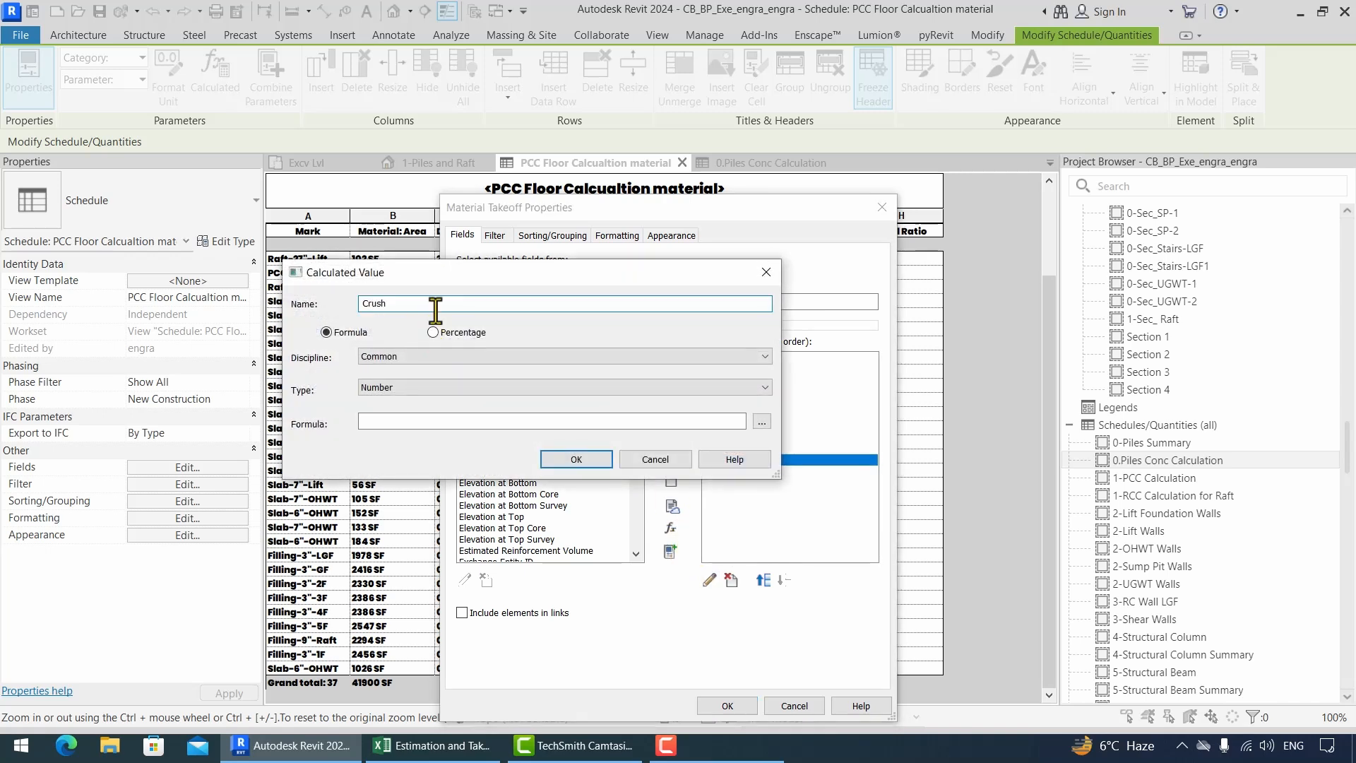
{"action": "left_click", "coordinate": [504, 423]}
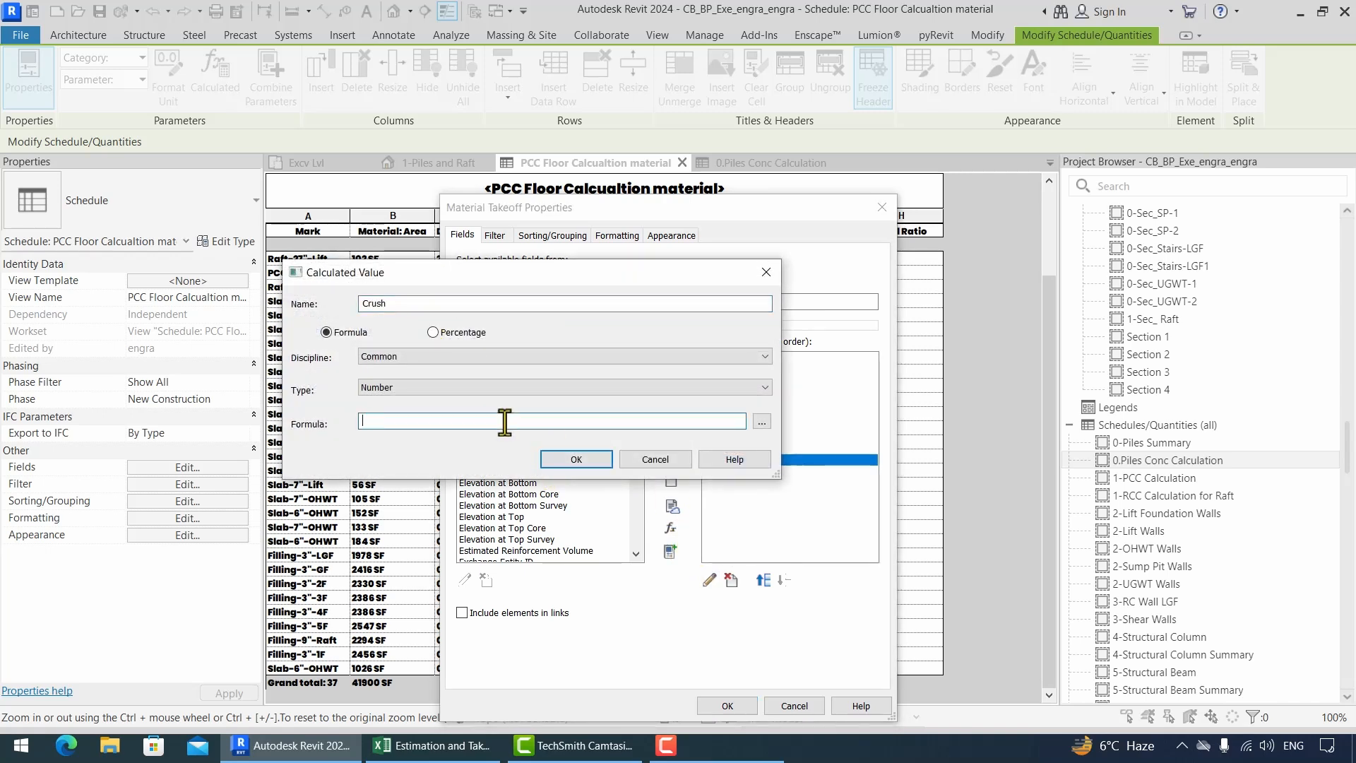
{"action": "left_click", "coordinate": [576, 460]}
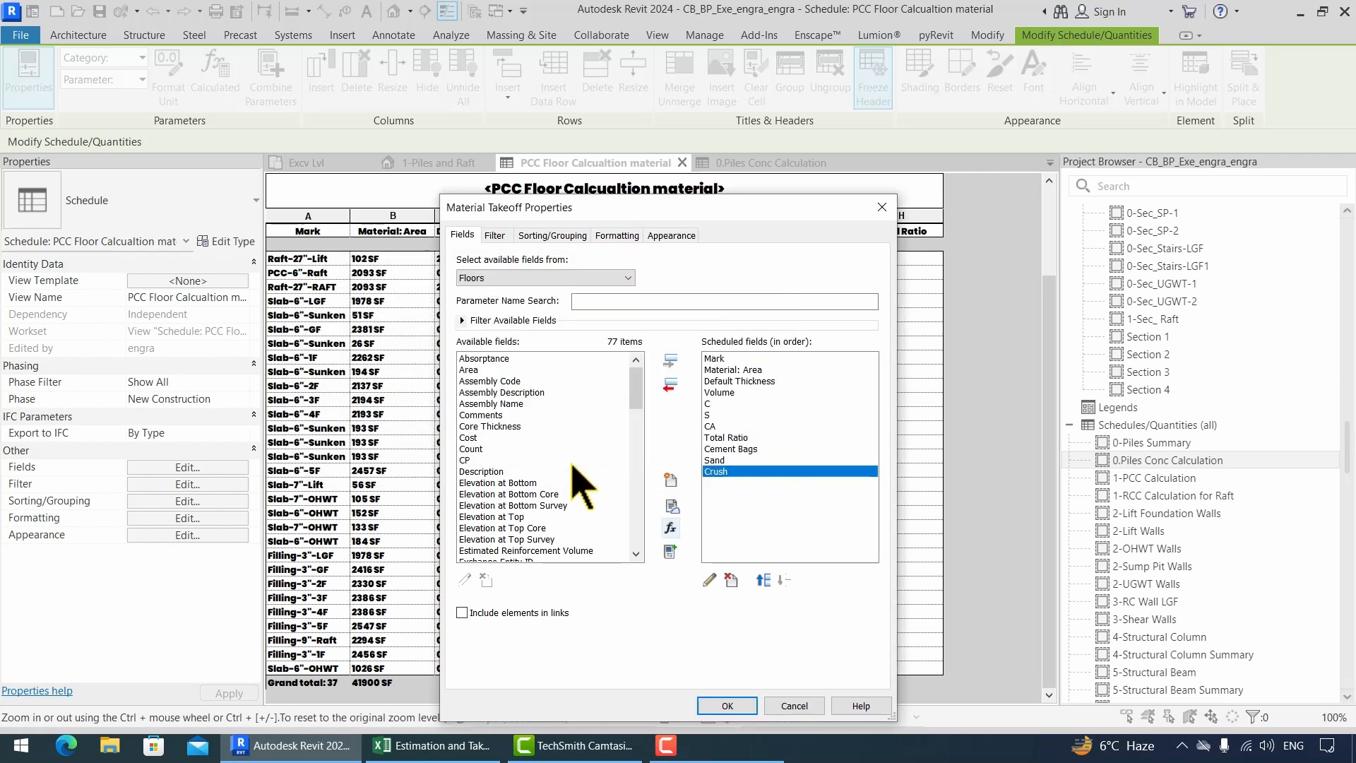
{"action": "left_click", "coordinate": [727, 706]}
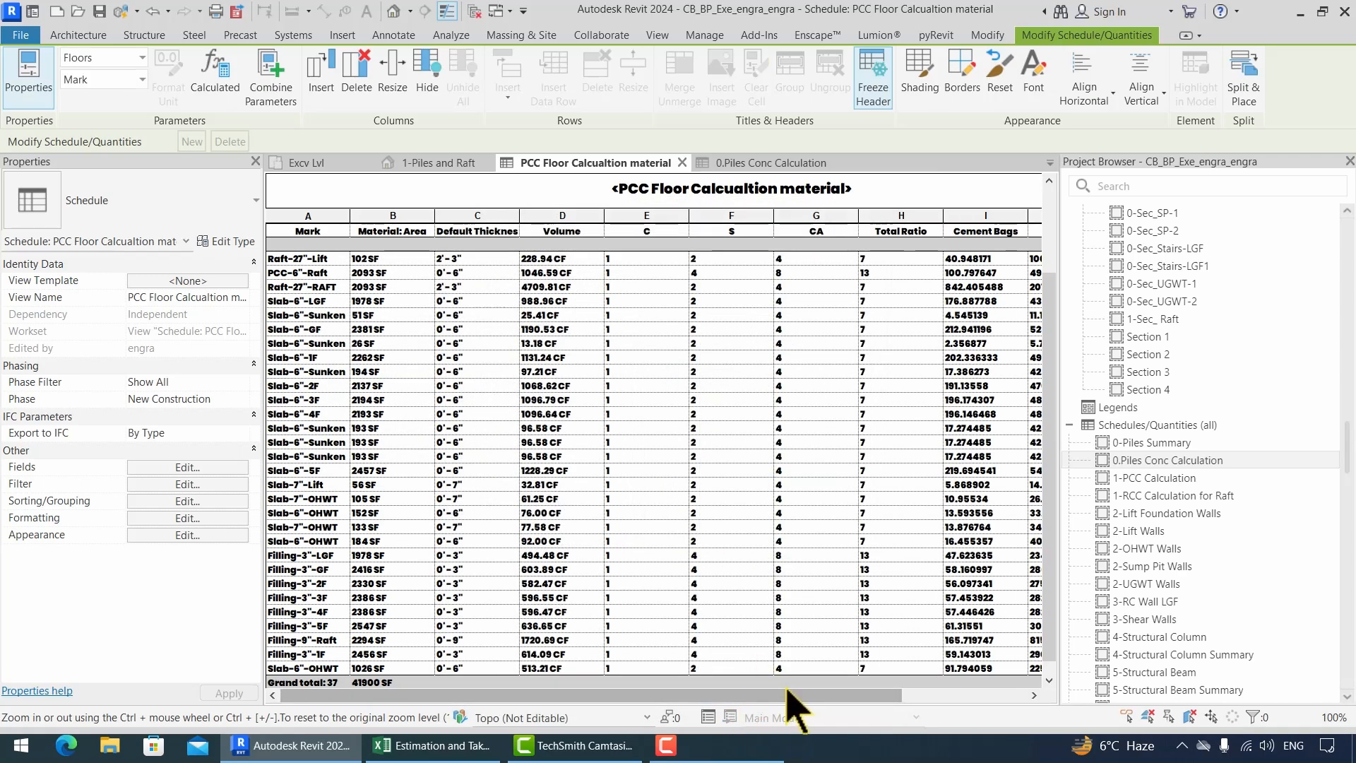
Review the calculated columns across the schedule and check the PCC raft floor's type and mark in the 1-Piles and Raft 3D view.
{"action": "left_click_drag", "start_coordinate": [787, 692], "coordinate": [817, 691]}
{"action": "left_click_drag", "start_coordinate": [817, 691], "coordinate": [845, 692]}
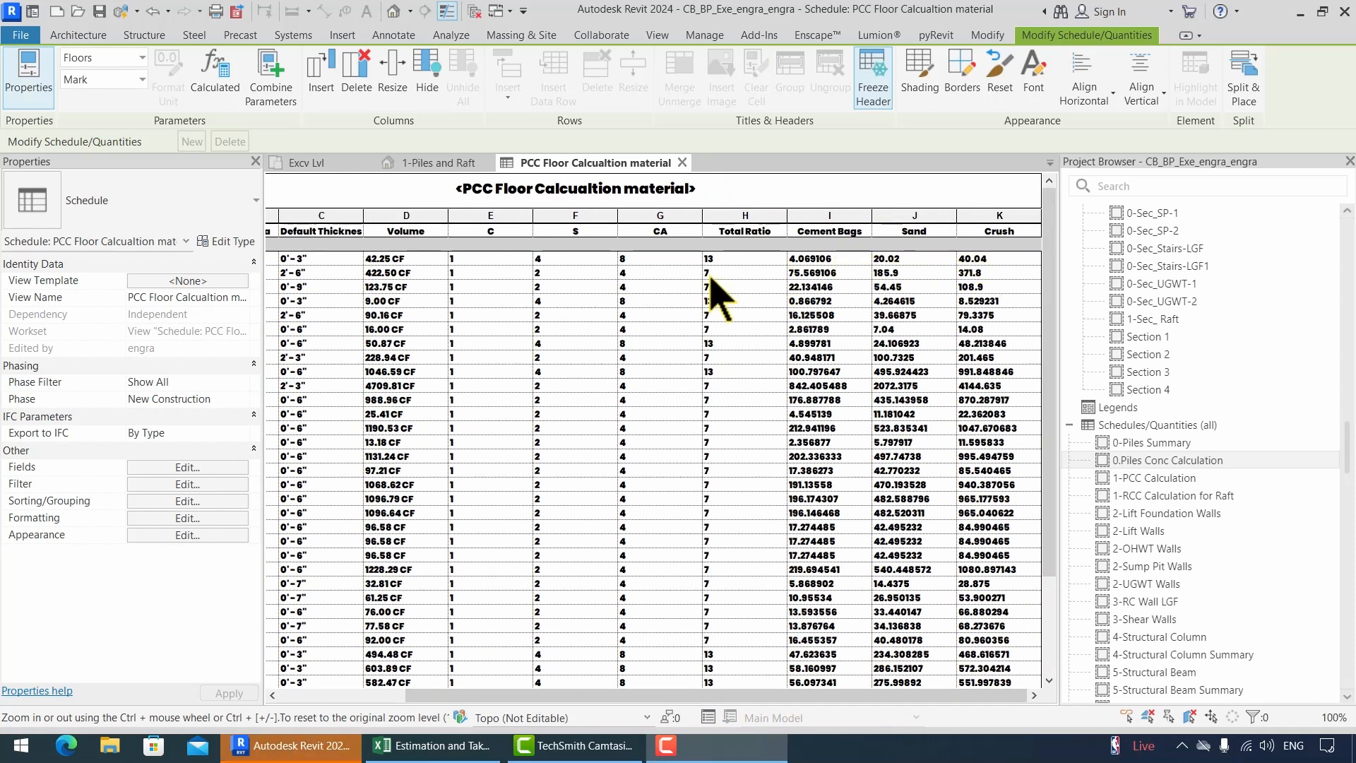
{"action": "left_click_drag", "start_coordinate": [768, 695], "coordinate": [562, 700]}
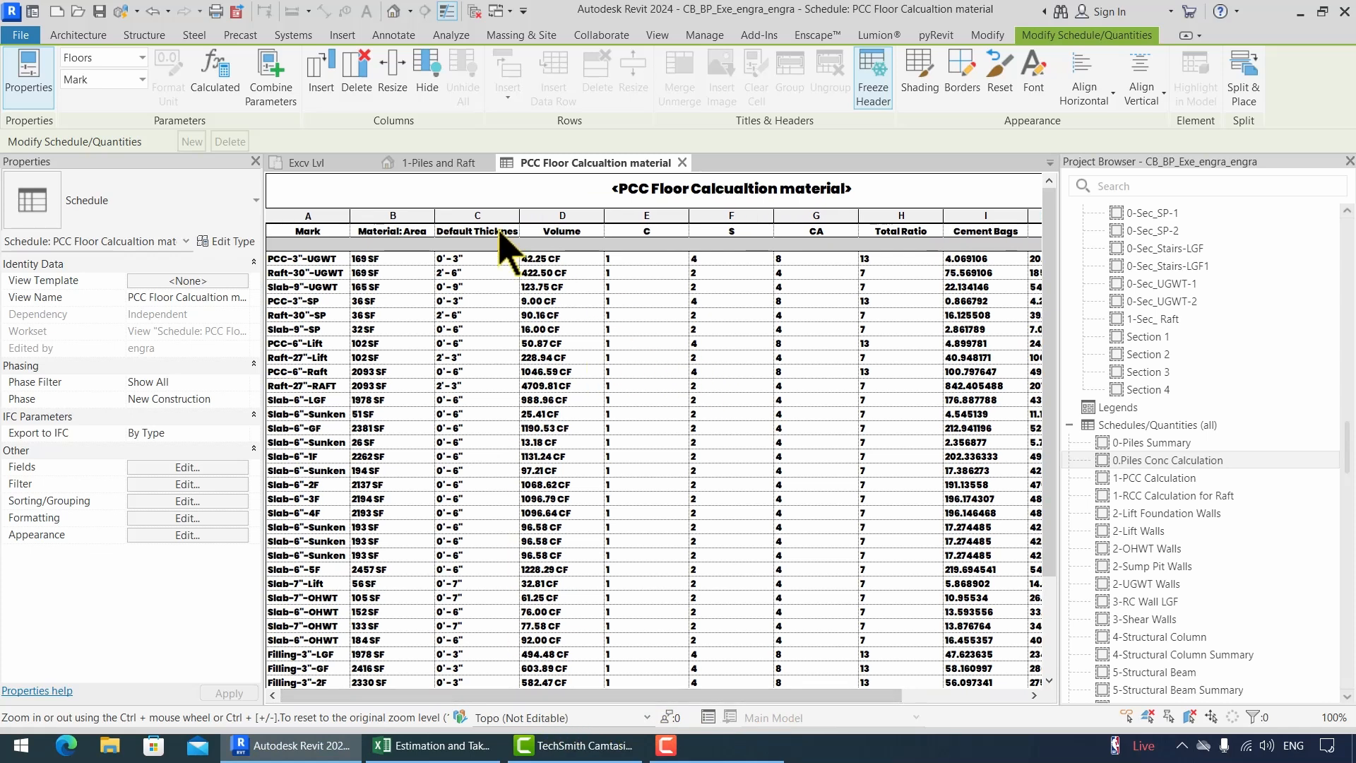
{"action": "left_click", "coordinate": [436, 168]}
{"action": "scroll", "coordinate": [582, 569], "scroll_direction": "up", "scroll_amount": 5}
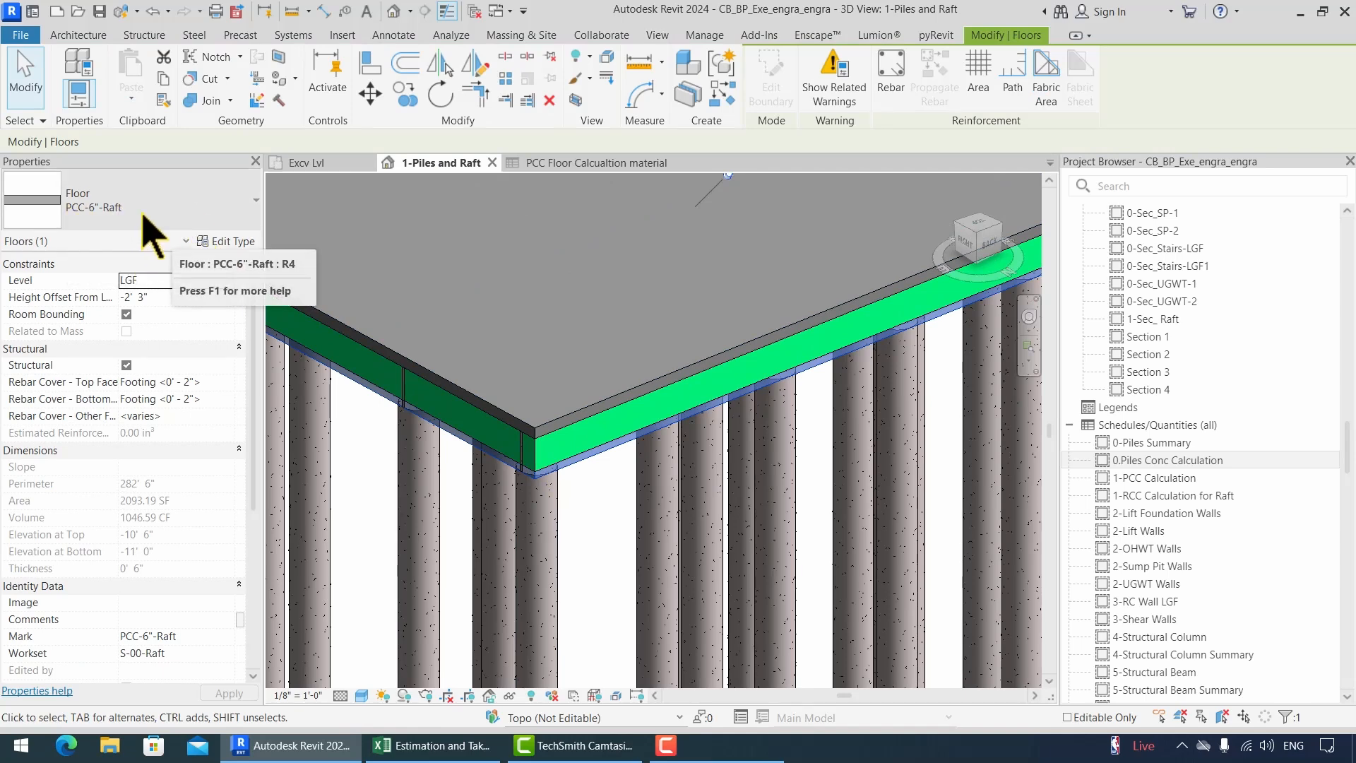
Filter the PCC Floor Calcualtion material schedule to elements whose Mark equals PCC-6"-Raft.
{"action": "left_click", "coordinate": [584, 185]}
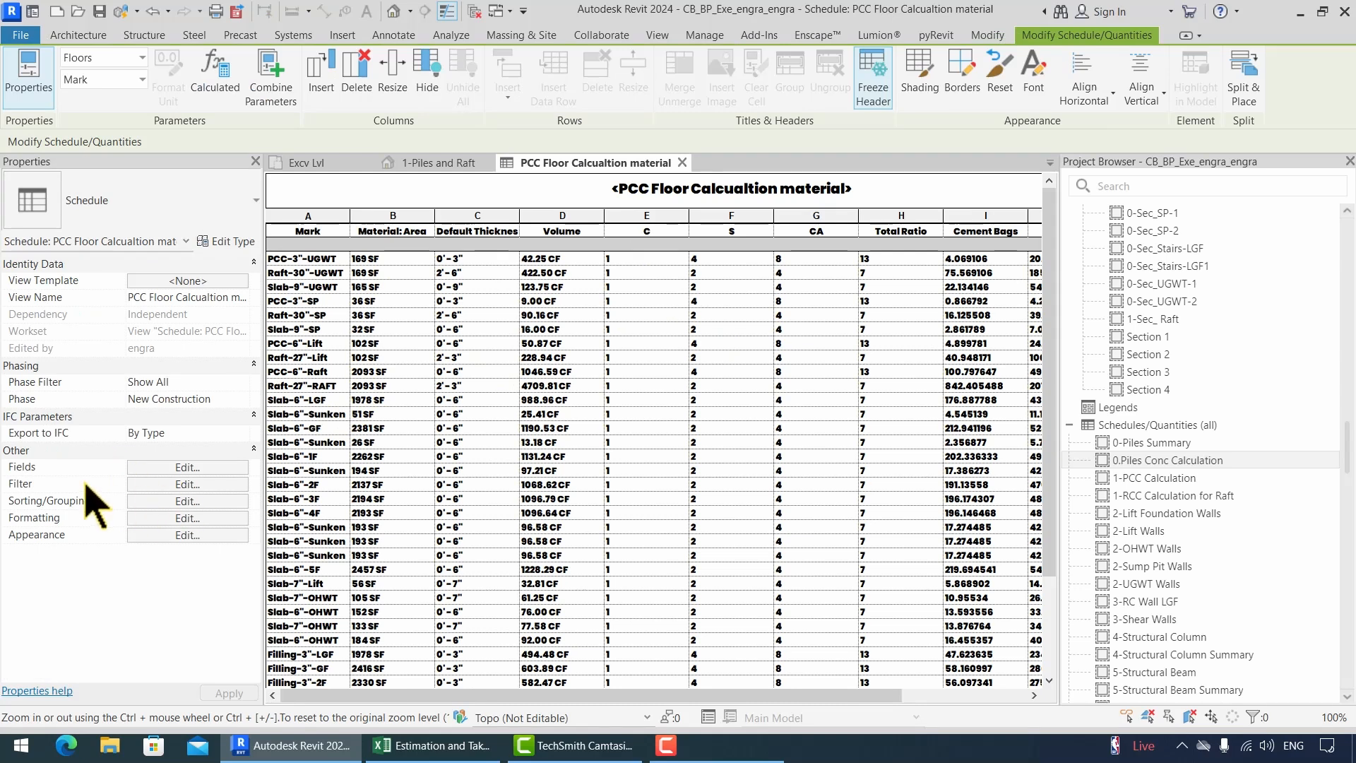
{"action": "left_click", "coordinate": [187, 484]}
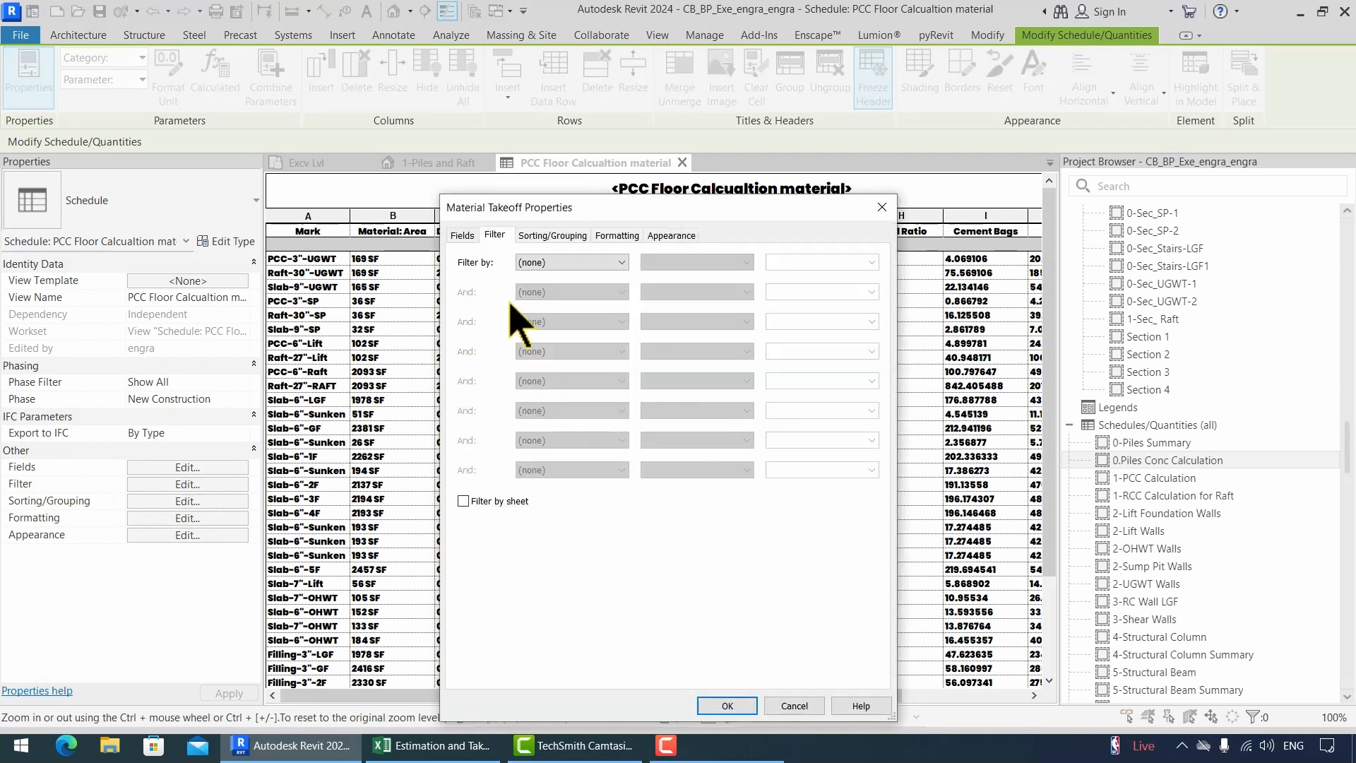
{"action": "left_click", "coordinate": [547, 262]}
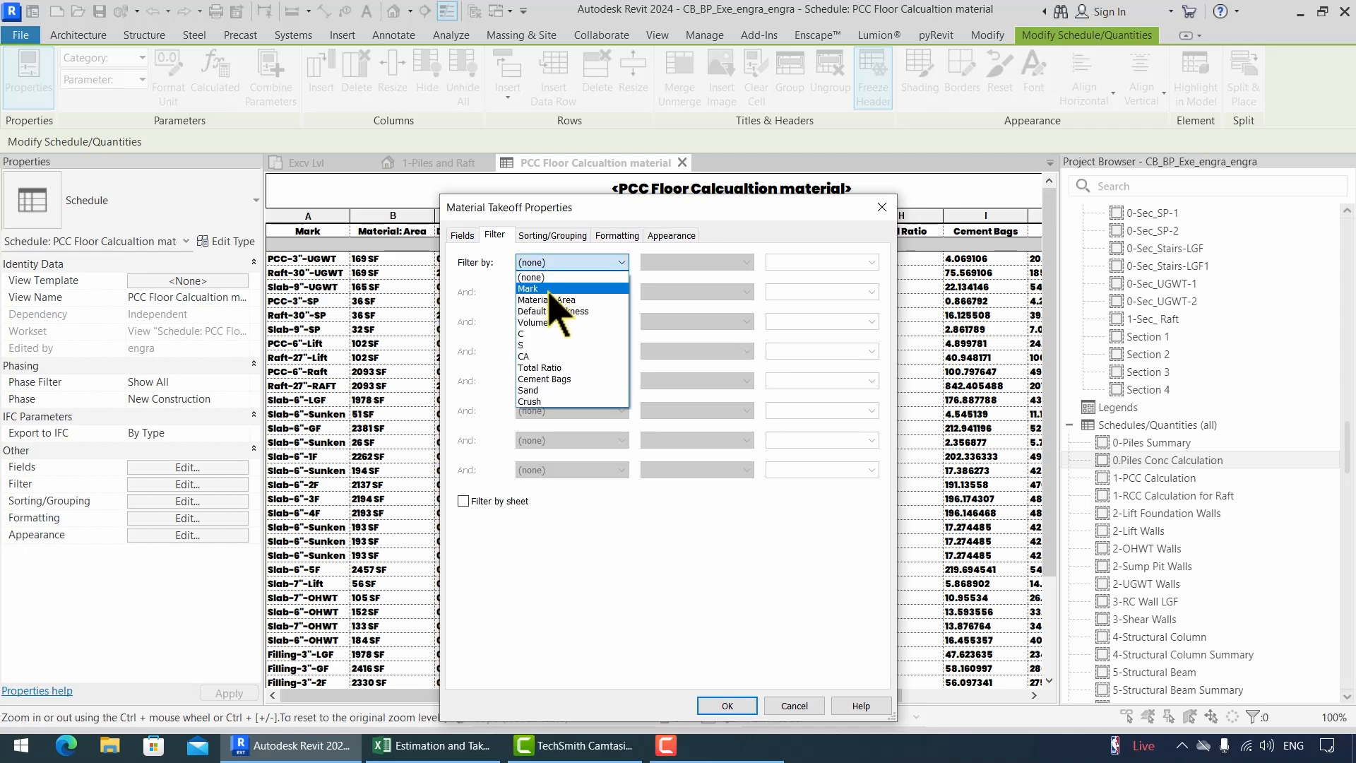
{"action": "left_click", "coordinate": [540, 288]}
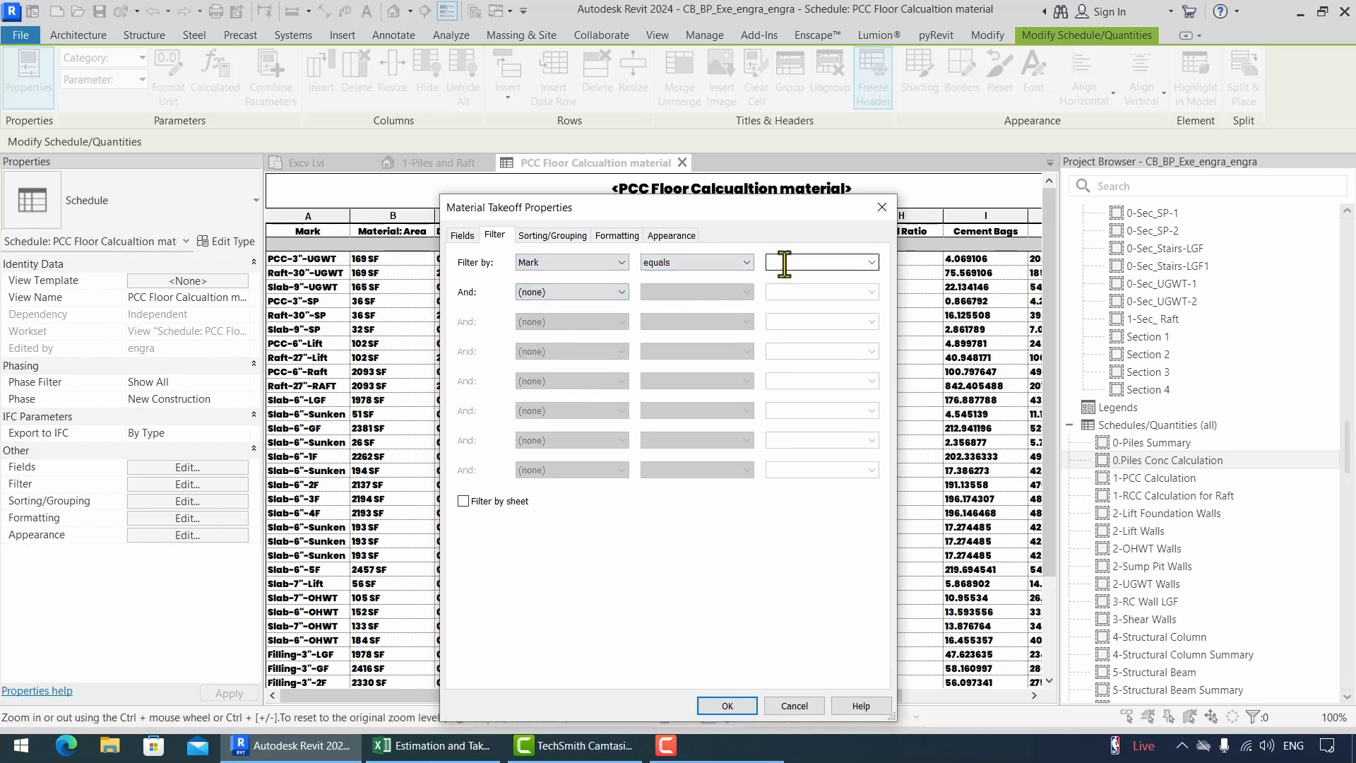
{"action": "left_click", "coordinate": [872, 262]}
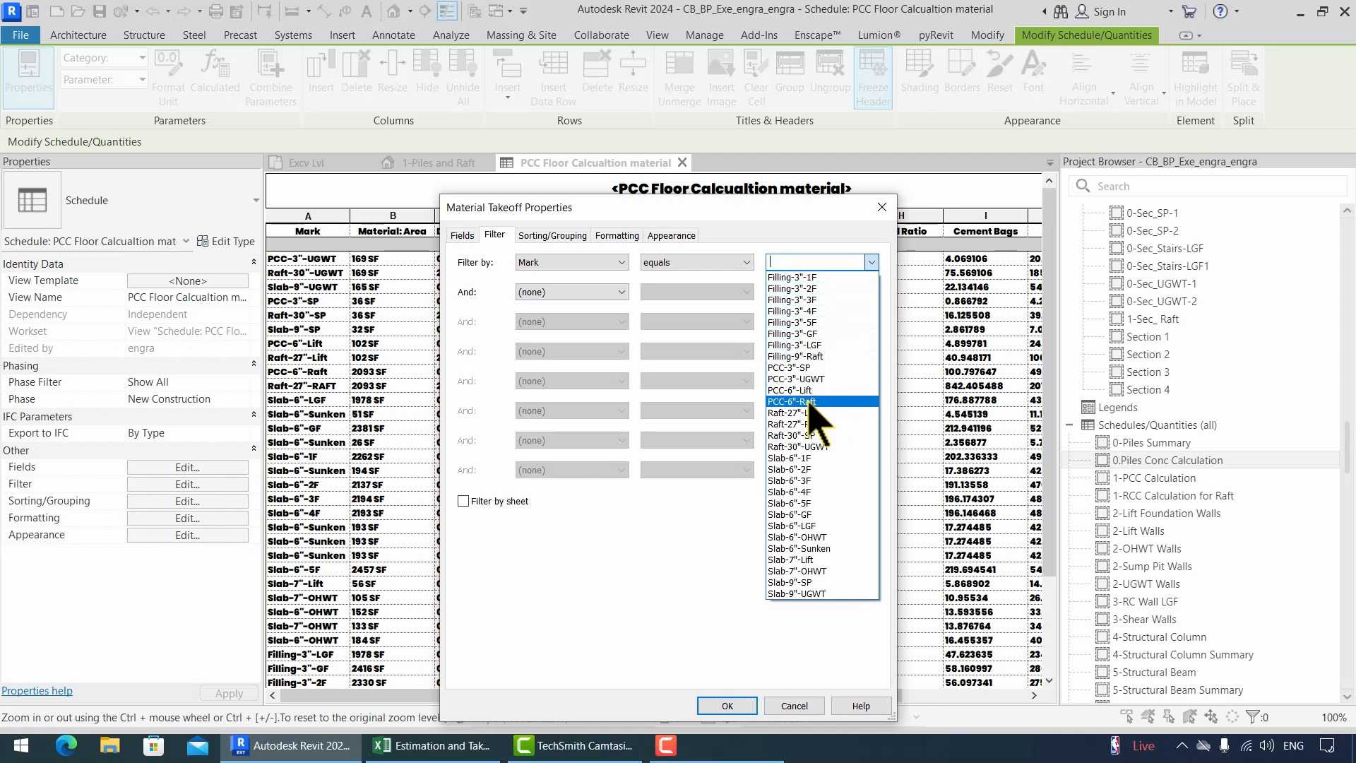
{"action": "left_click", "coordinate": [810, 402]}
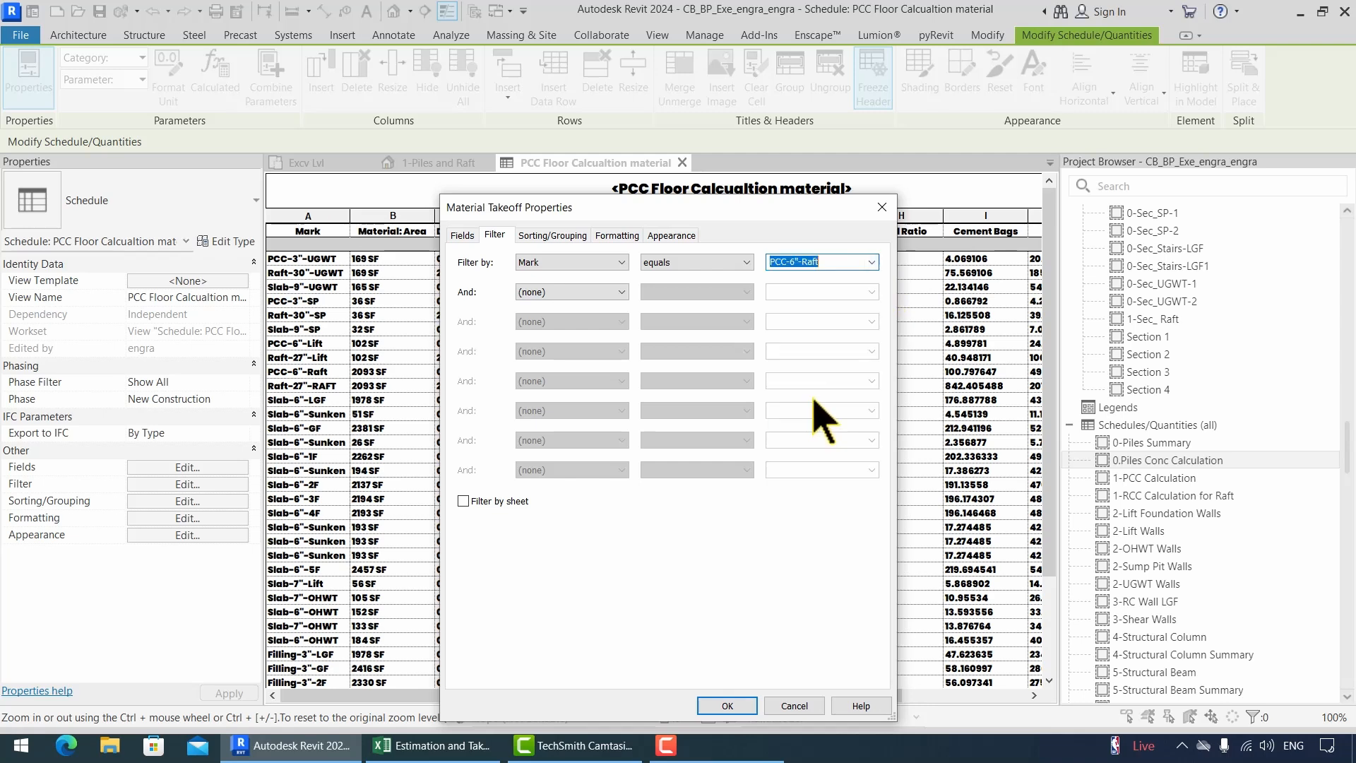
{"action": "left_click", "coordinate": [738, 706]}
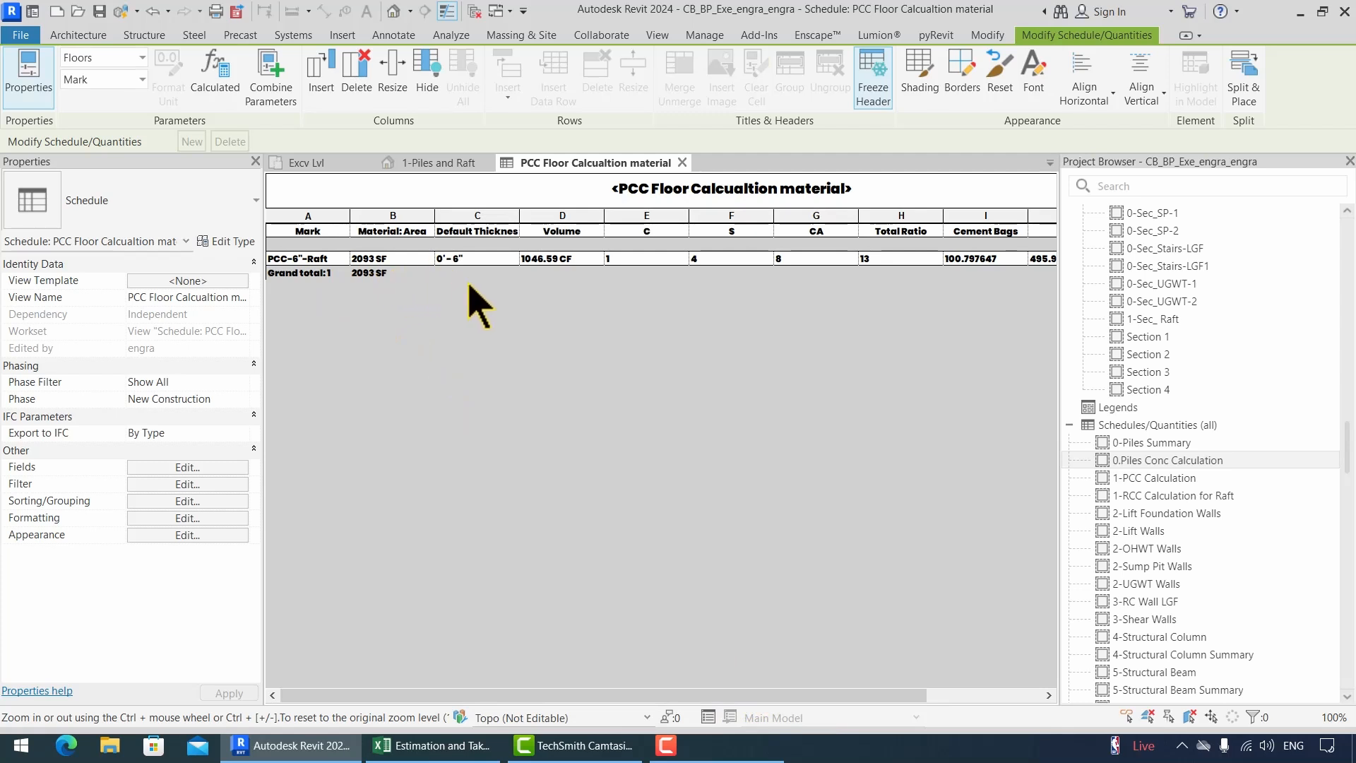
Set the alignment of all schedule fields, from Mark to Crush, to Center and apply the formatting.
{"action": "left_click_drag", "start_coordinate": [847, 695], "coordinate": [1014, 695]}
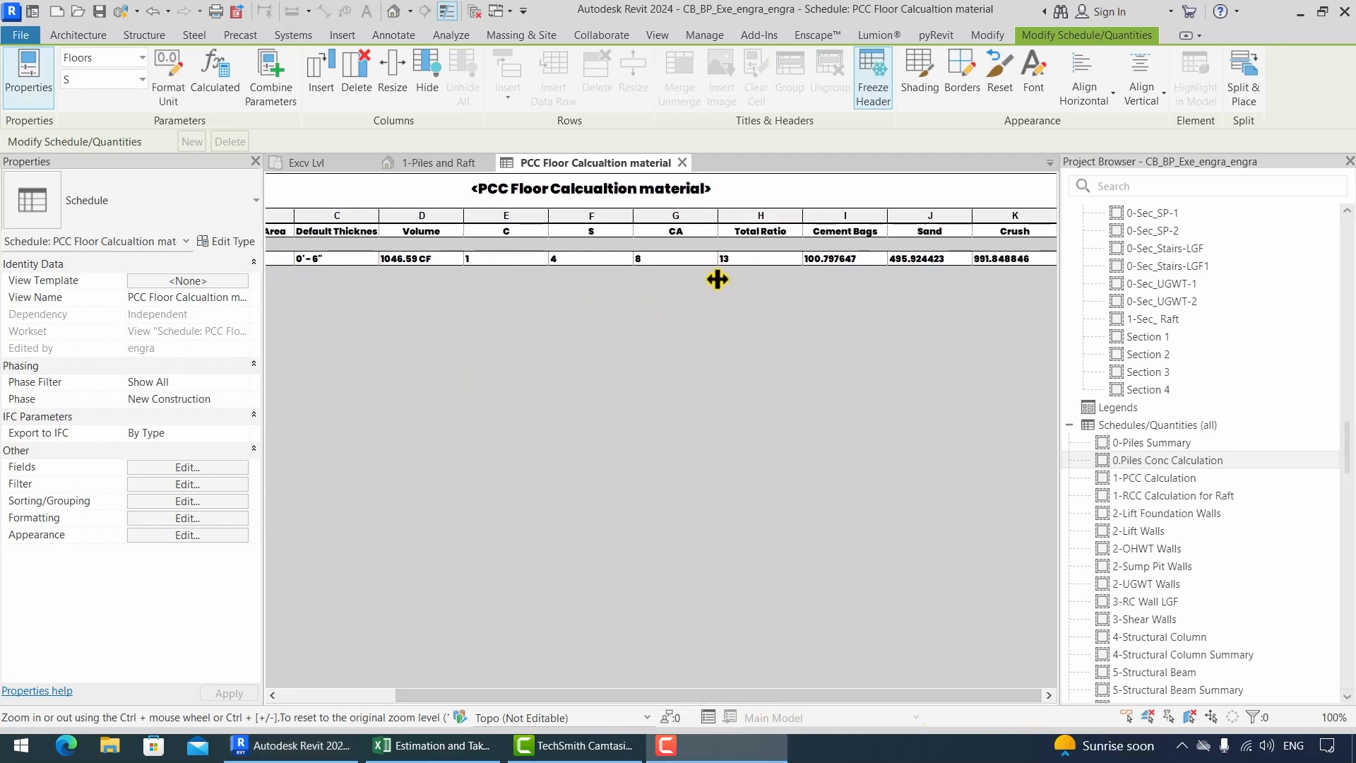
{"action": "left_click", "coordinate": [556, 257]}
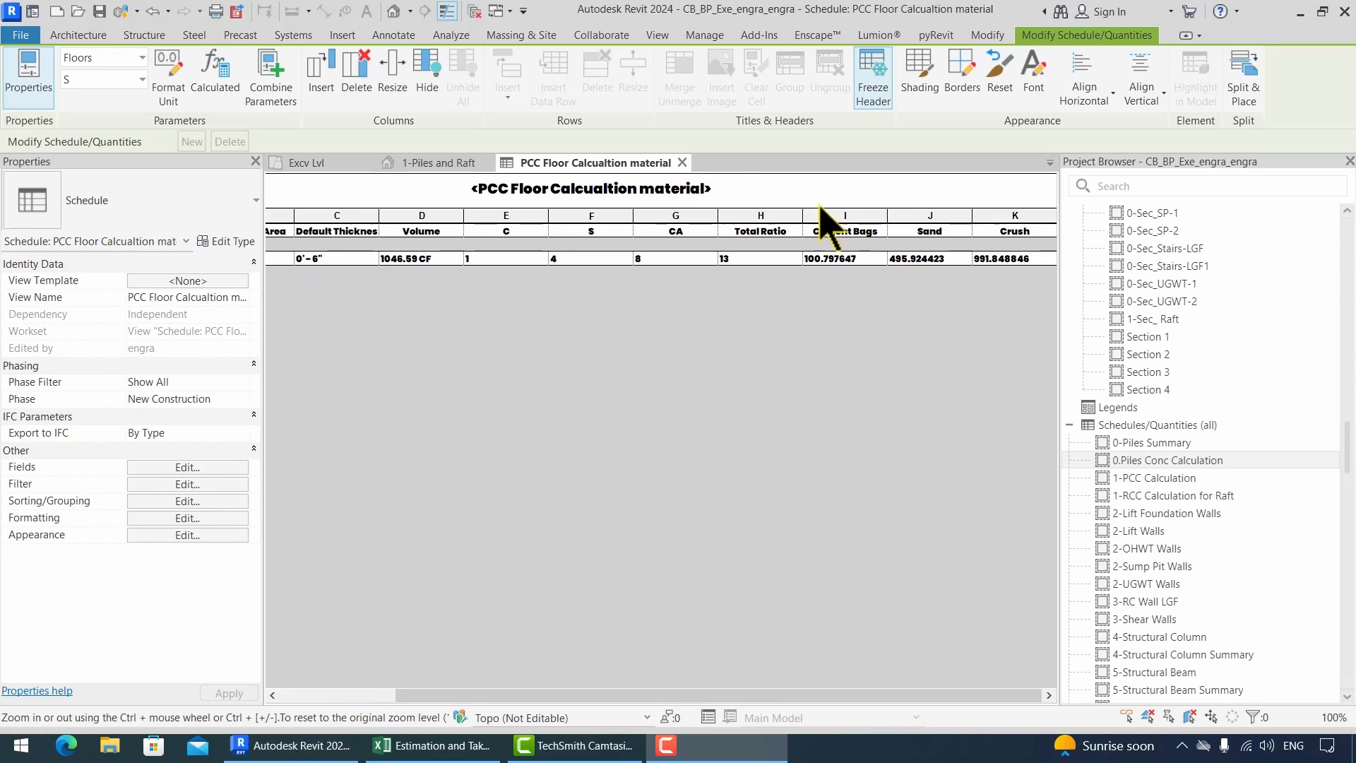
{"action": "left_click", "coordinate": [198, 518]}
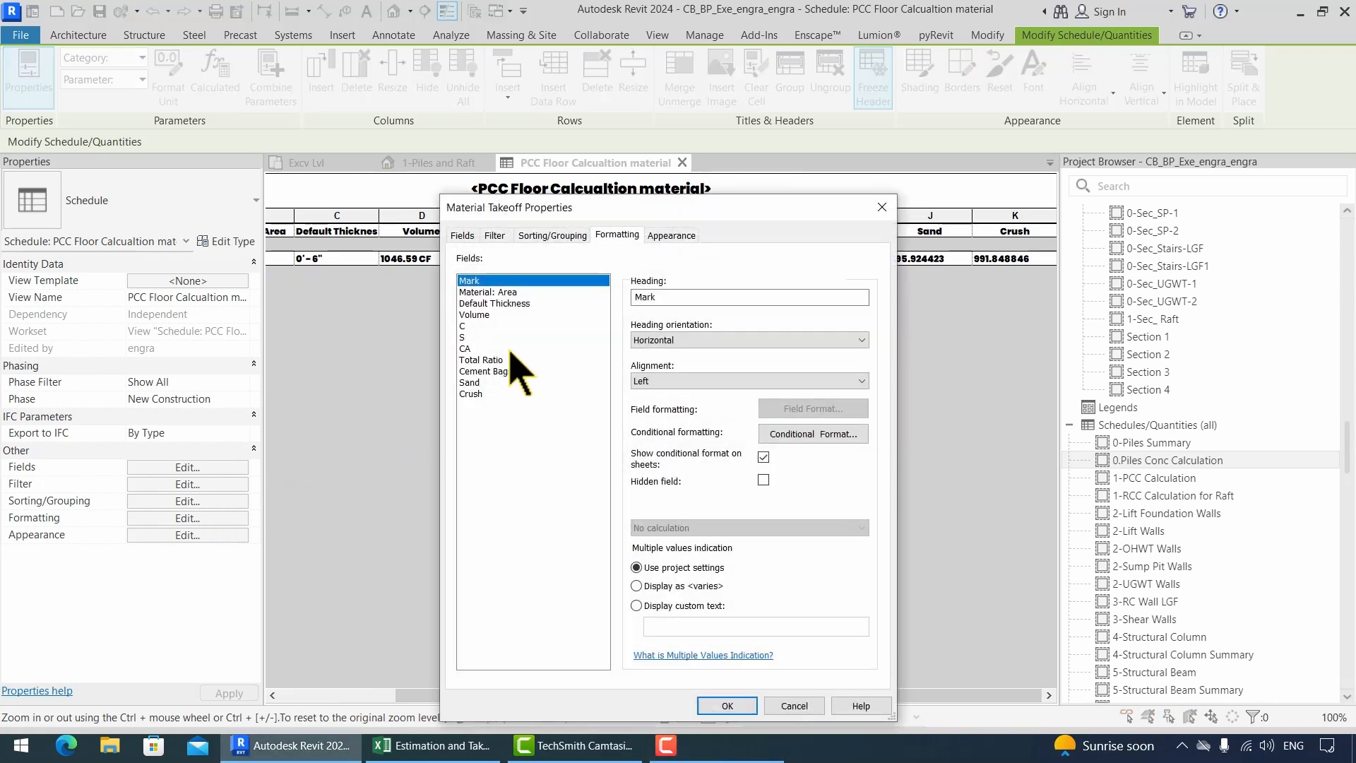
{"action": "left_click", "coordinate": [471, 394], "text": "shift"}
{"action": "left_click", "coordinate": [654, 381]}
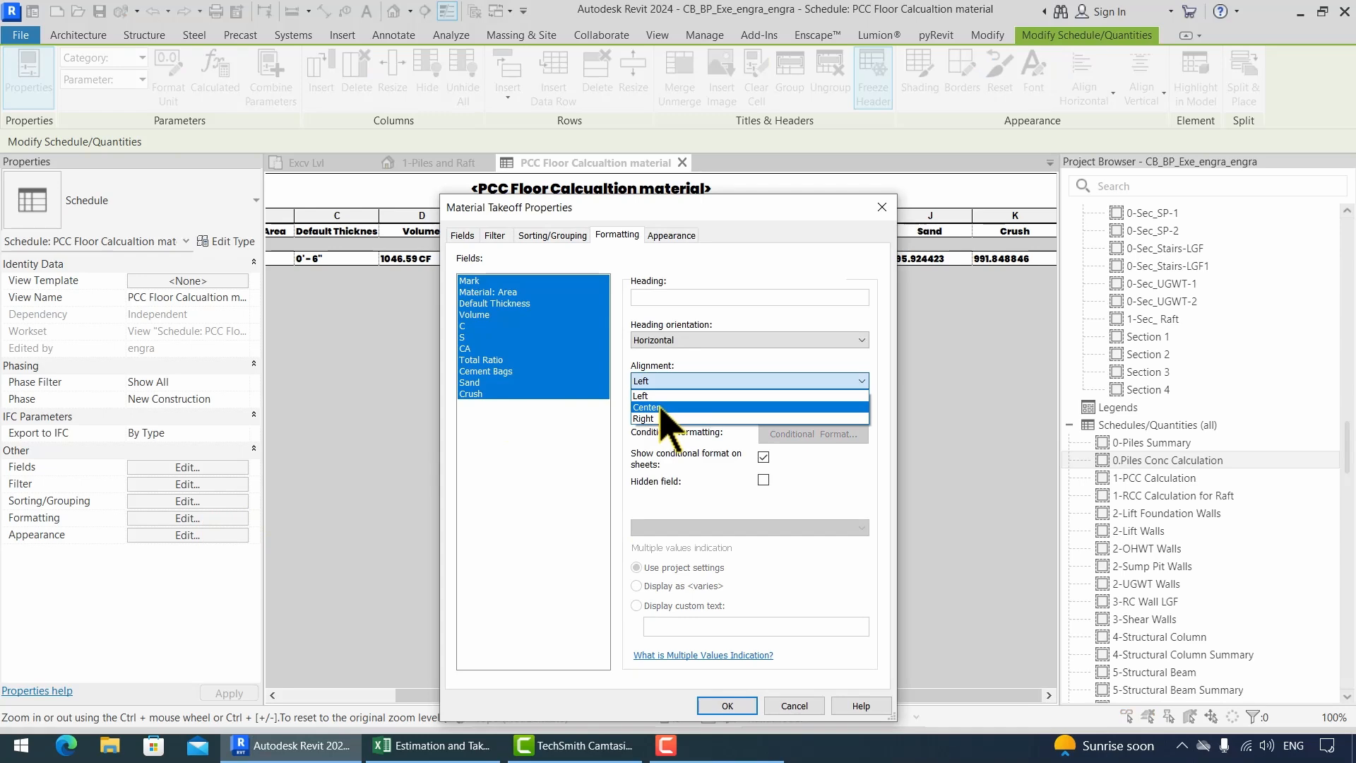
{"action": "left_click", "coordinate": [646, 407]}
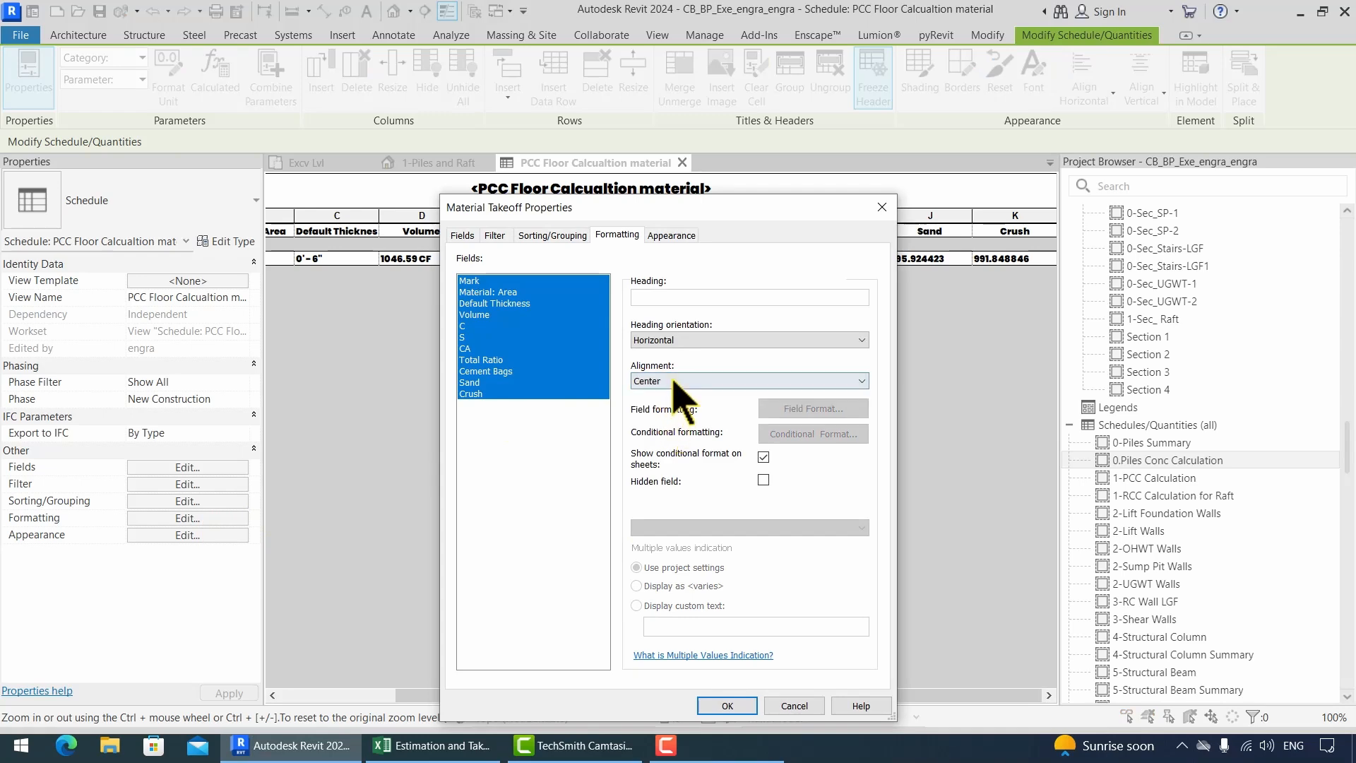
{"action": "left_click", "coordinate": [727, 705]}
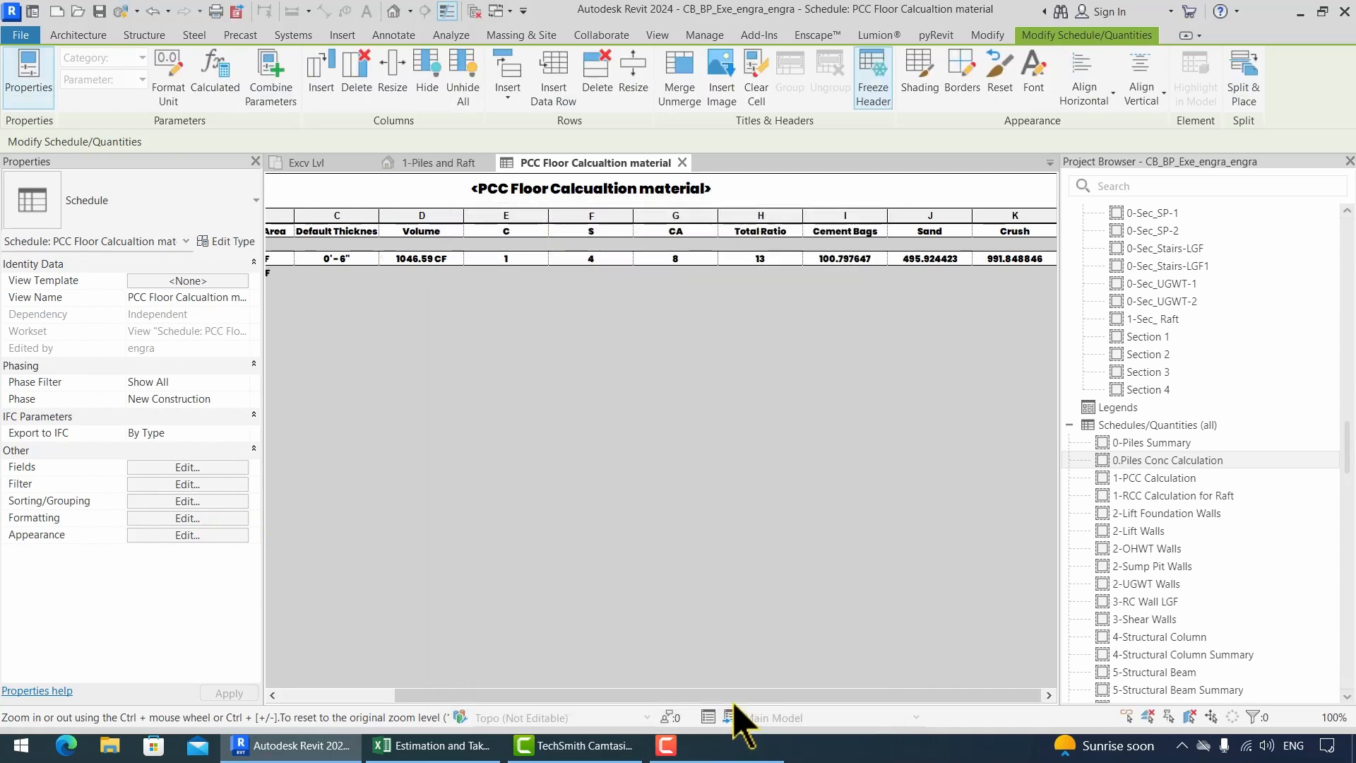
Compare the schedule's cement, sand and crush quantities with the manual, Revit and difference rows of Excel's Material Statement sheet.
{"action": "left_click_drag", "start_coordinate": [752, 694], "coordinate": [567, 694]}
{"action": "scroll", "coordinate": [721, 389], "scroll_direction": "up", "scroll_amount": 9, "text": "ctrl"}
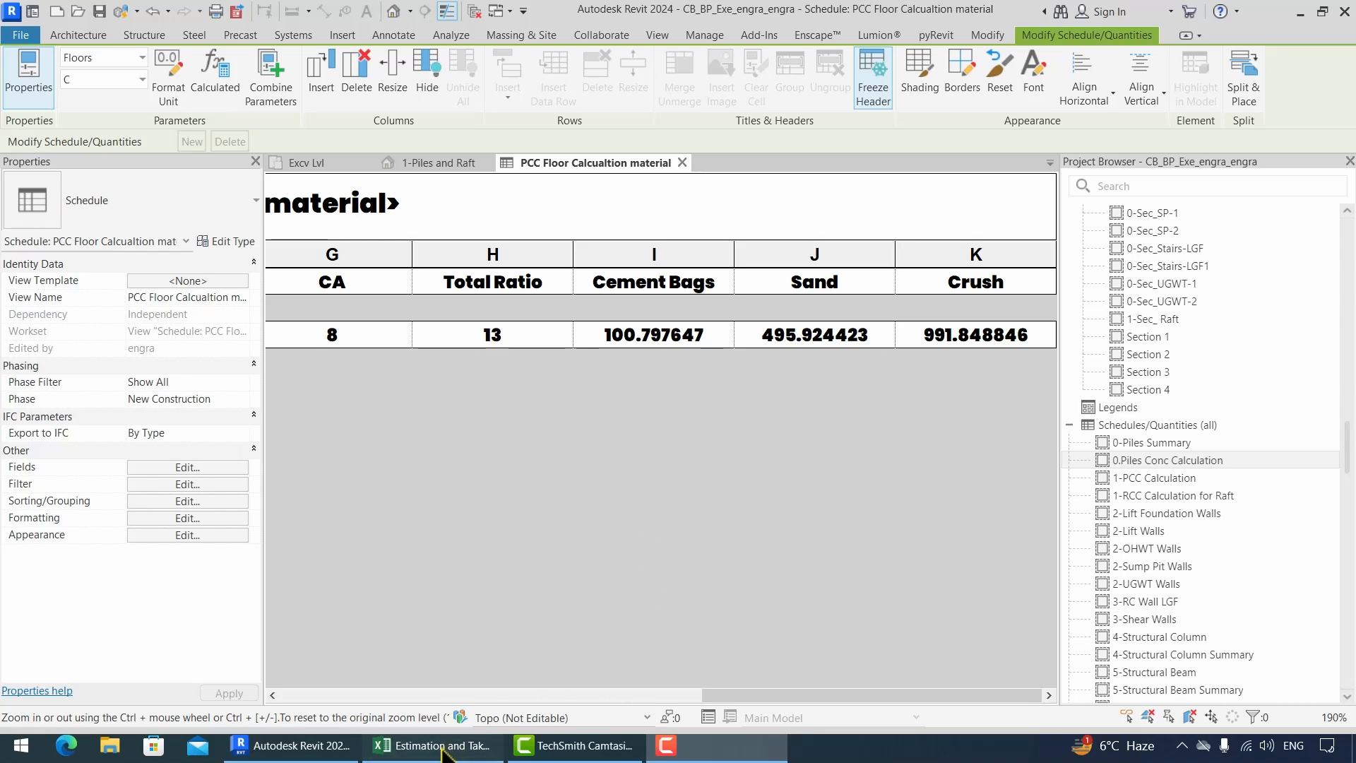
{"action": "left_click", "coordinate": [486, 747]}
{"action": "left_click", "coordinate": [821, 475]}
{"action": "left_click", "coordinate": [826, 514]}
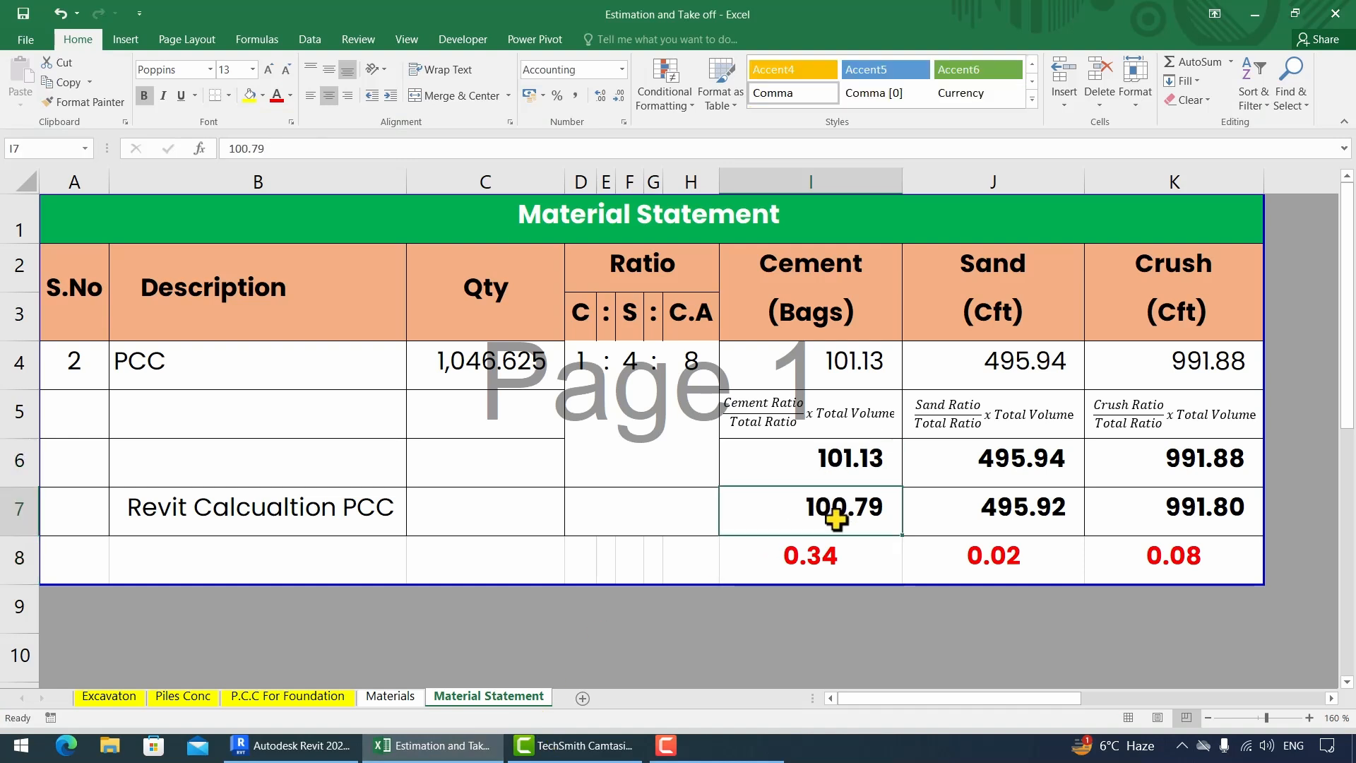
{"action": "left_click", "coordinate": [823, 565]}
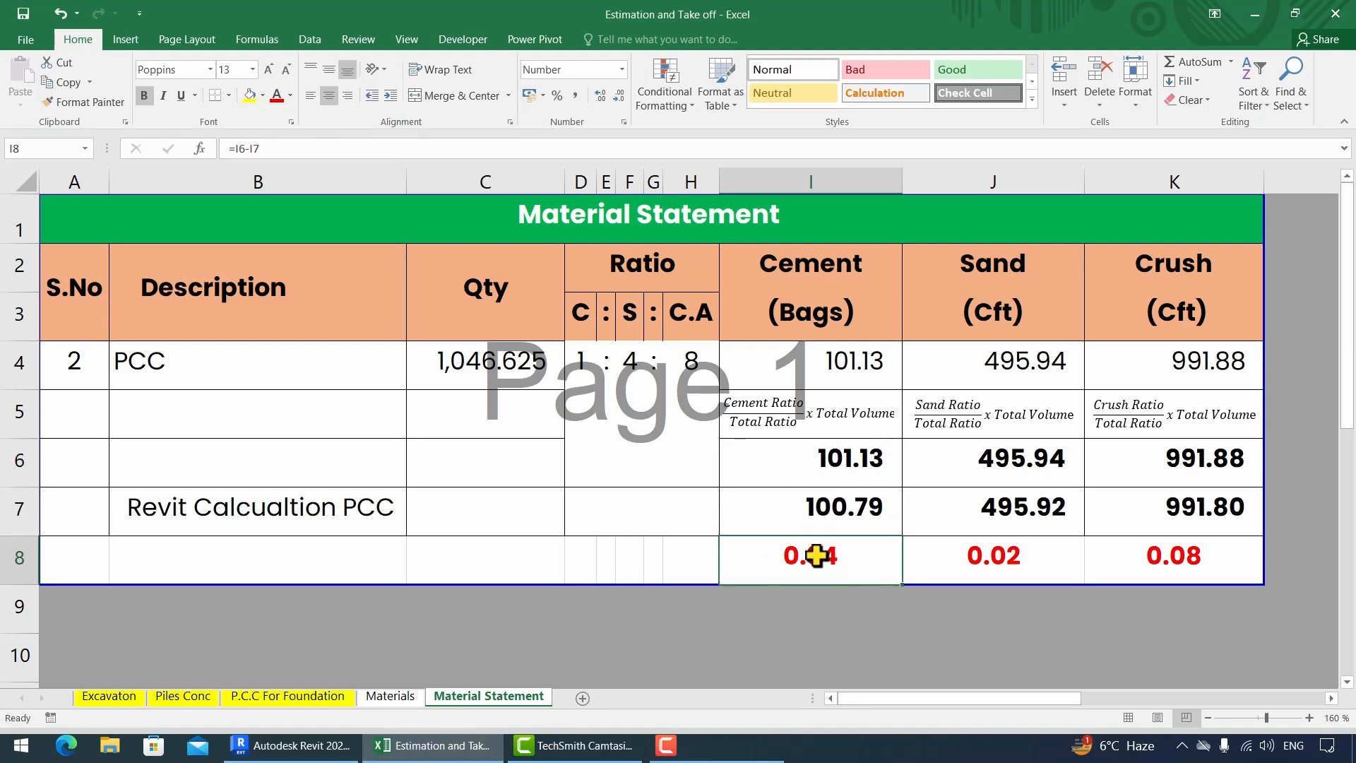